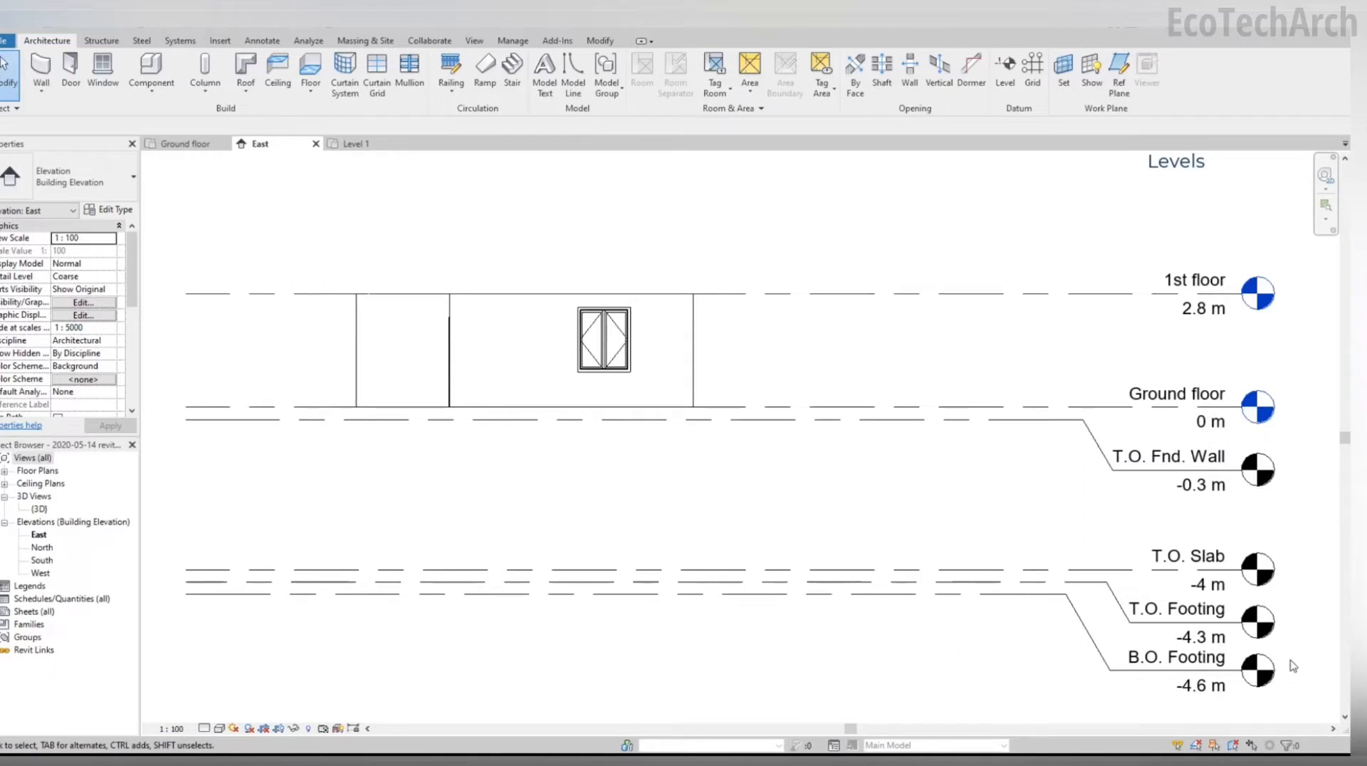
# Step: Expand the Floor Plans list in the project browser and examine which levels have a plan view
pyautogui.click(5, 471)
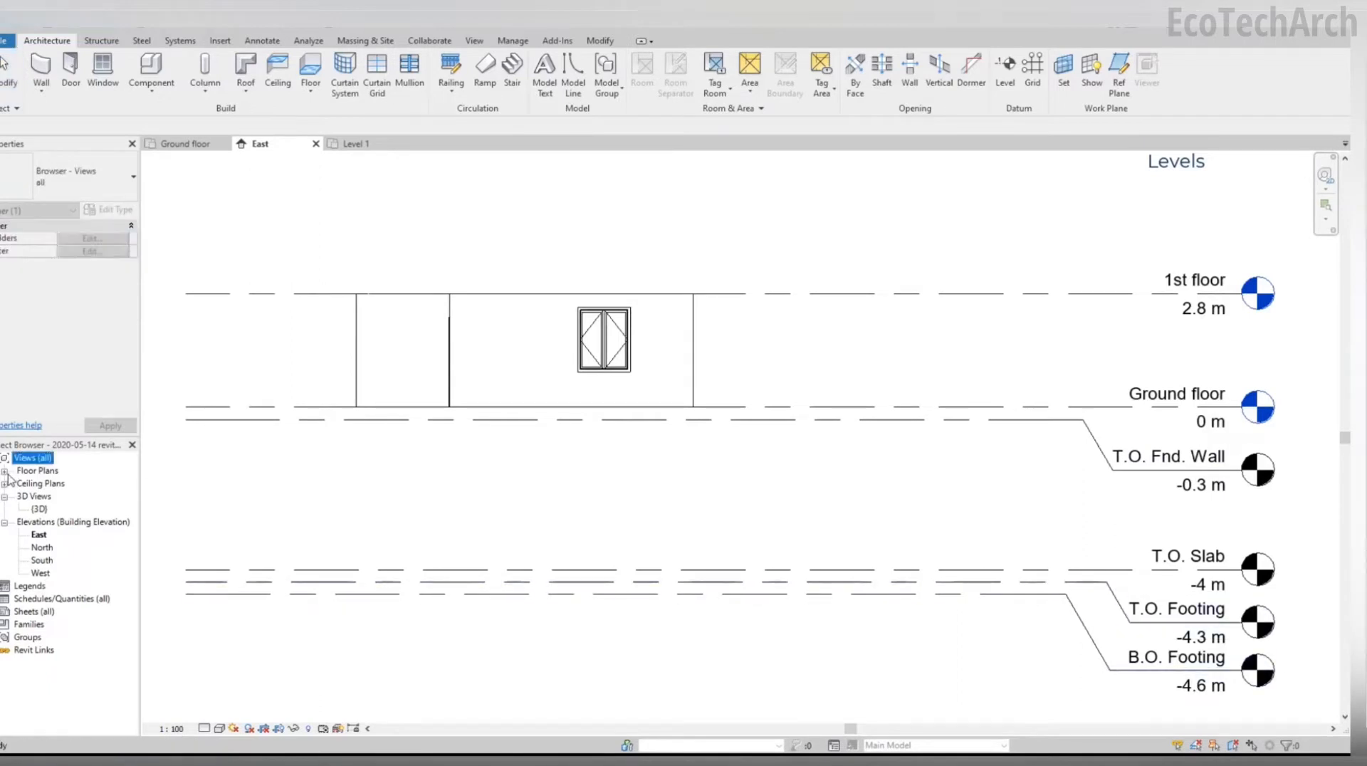
pyautogui.click(5, 471)
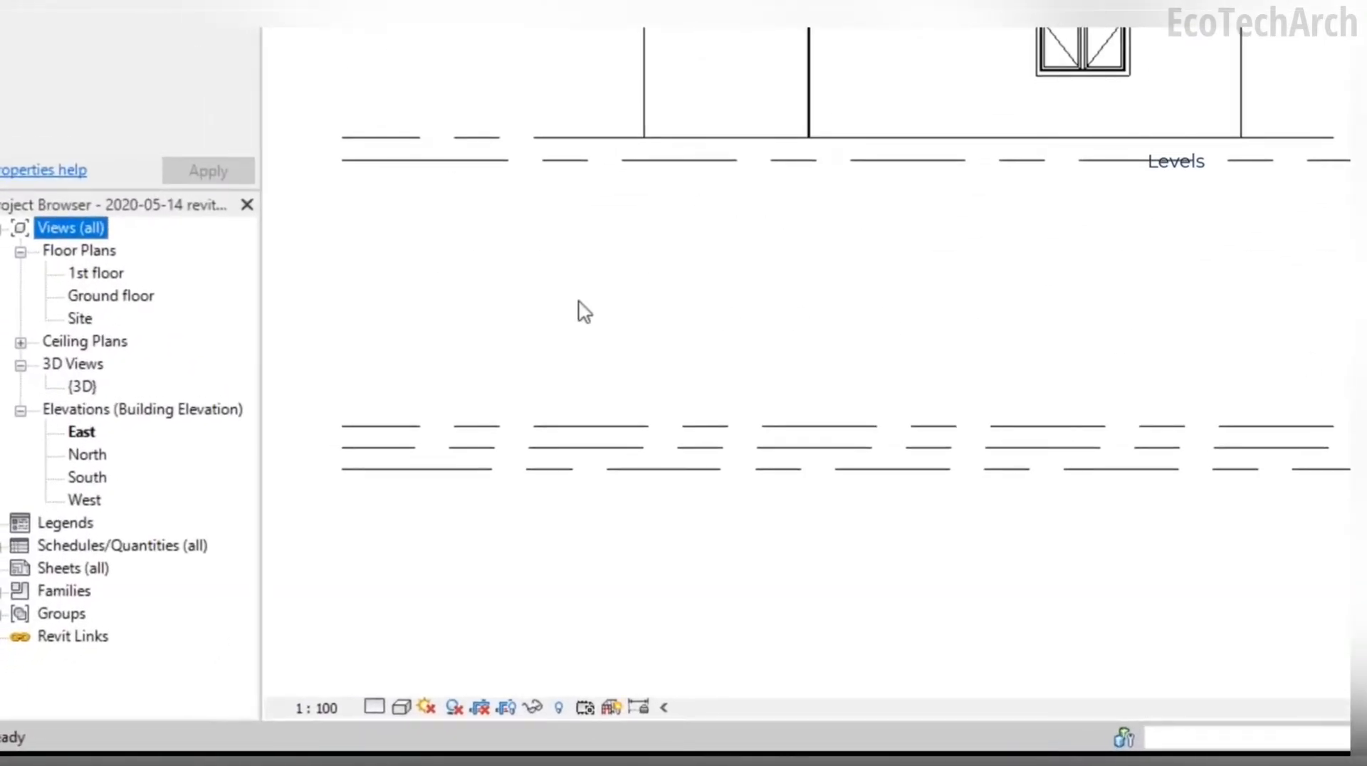
pyautogui.click(109, 273)
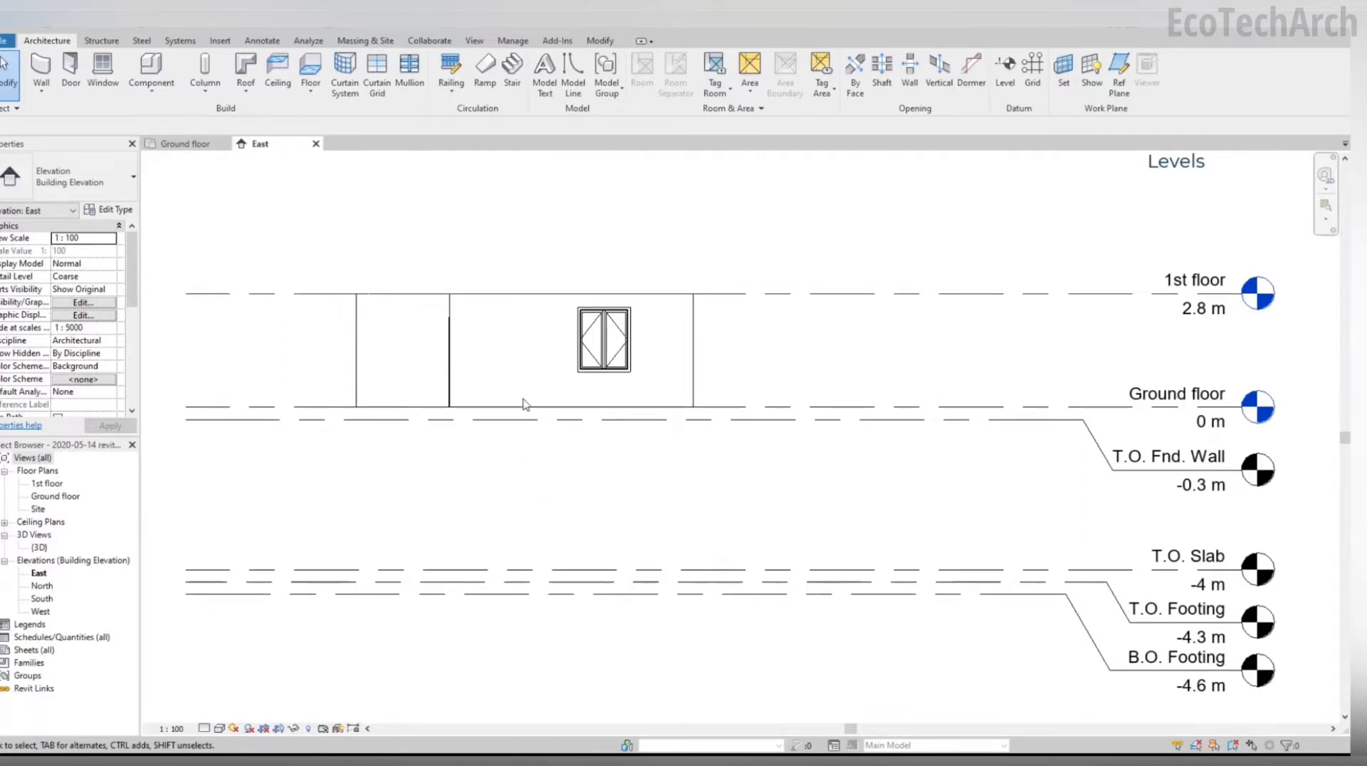
# Step: Create a new floor plan view for the T.O. Footing level
pyautogui.click(473, 42)
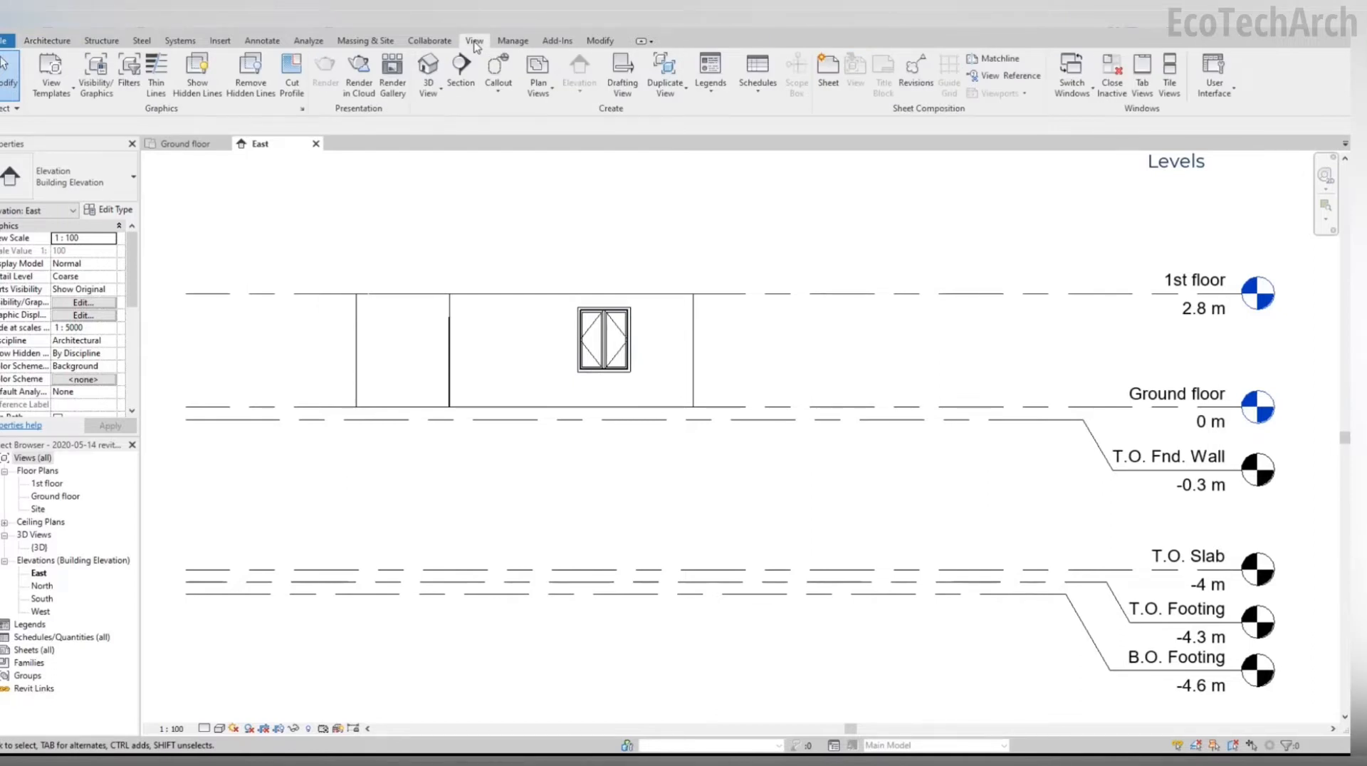
pyautogui.click(549, 102)
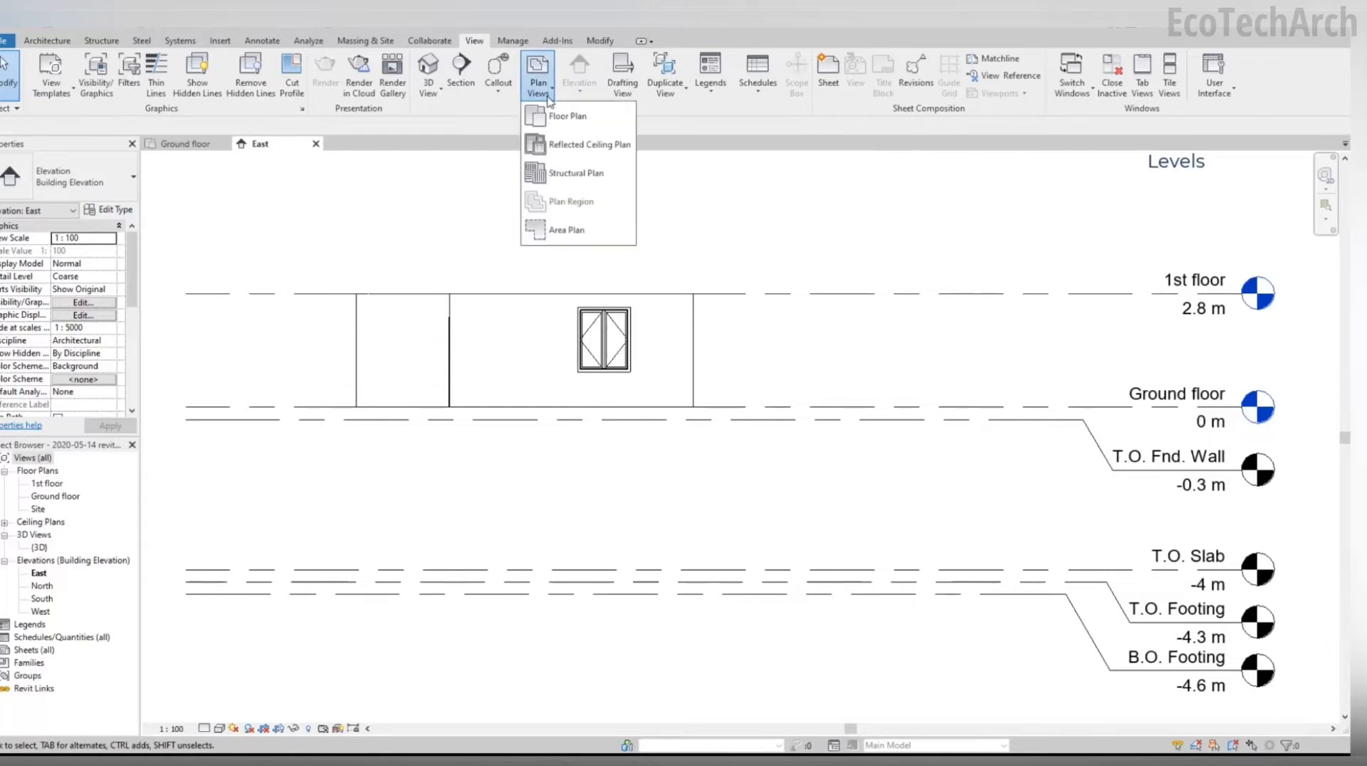
pyautogui.click(627, 124)
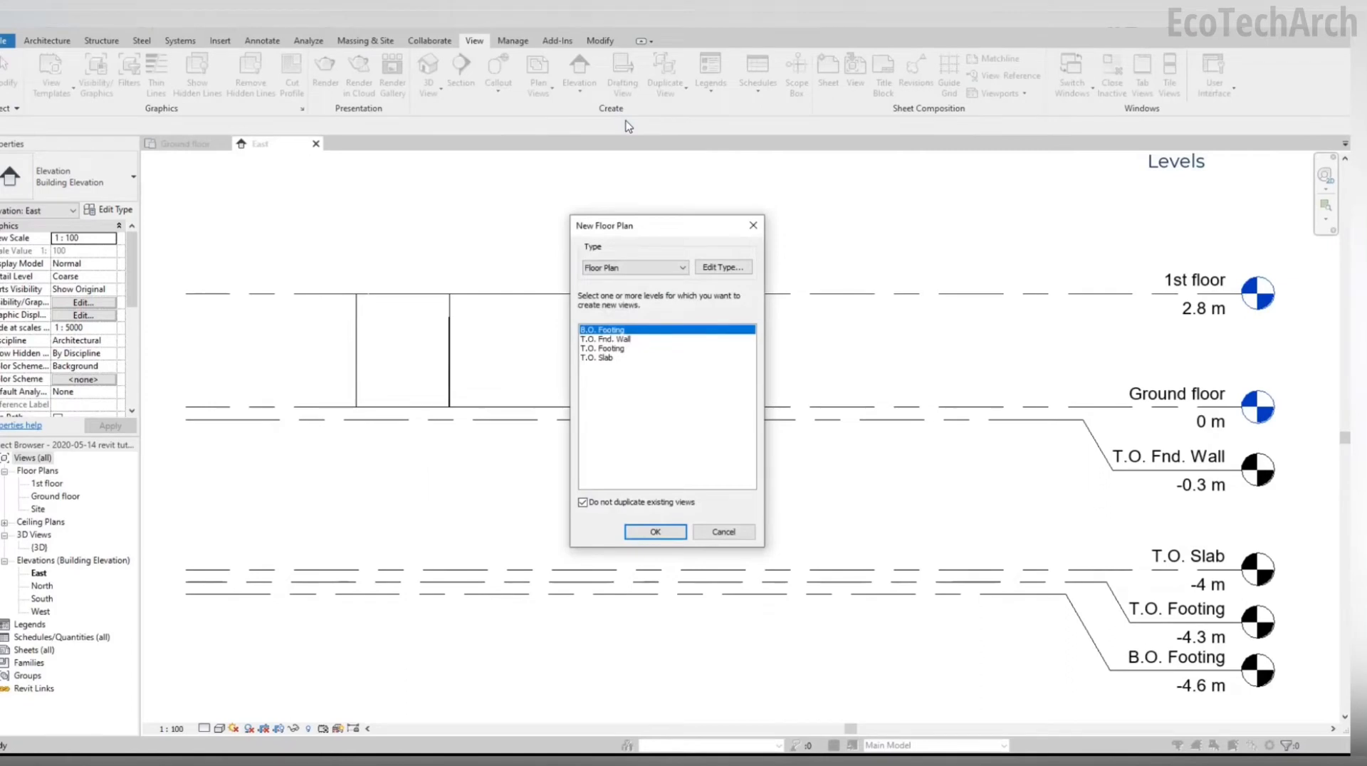
pyautogui.click(602, 348)
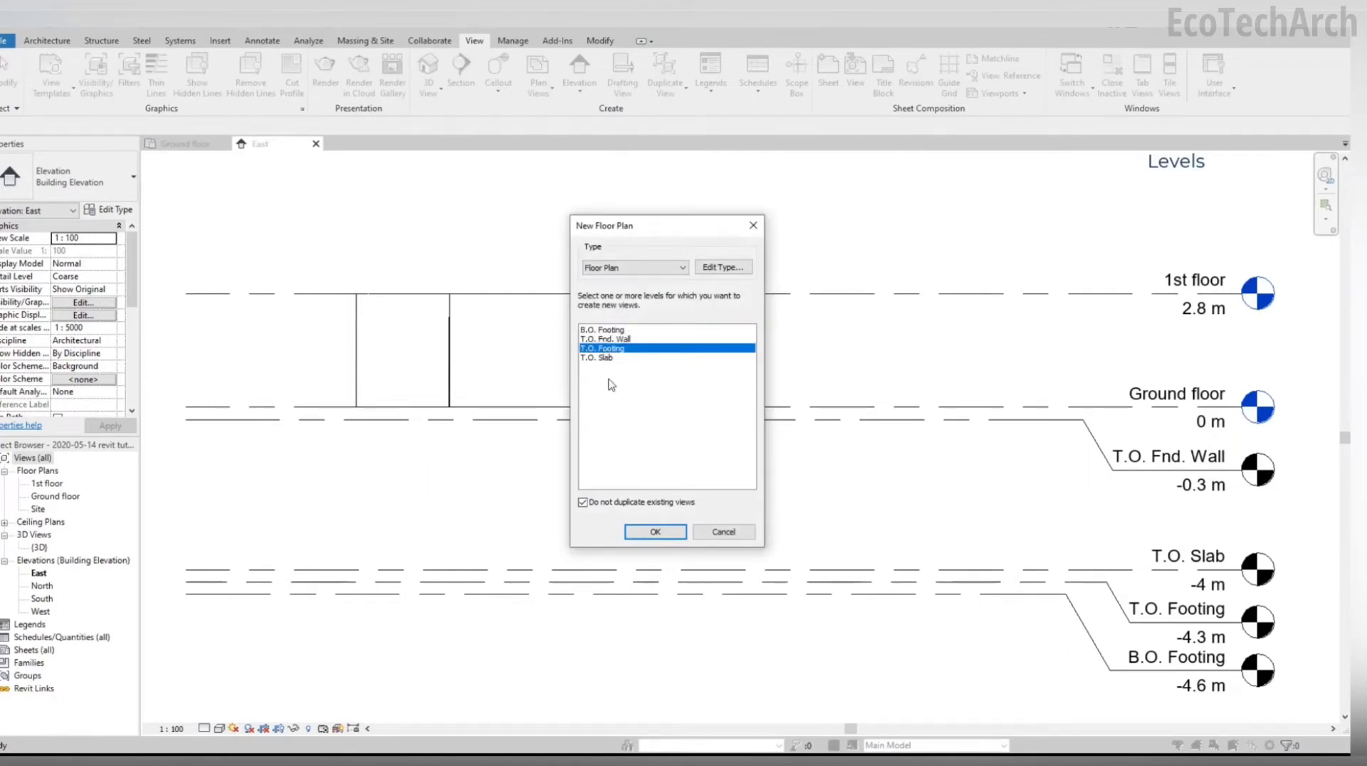
pyautogui.click(649, 533)
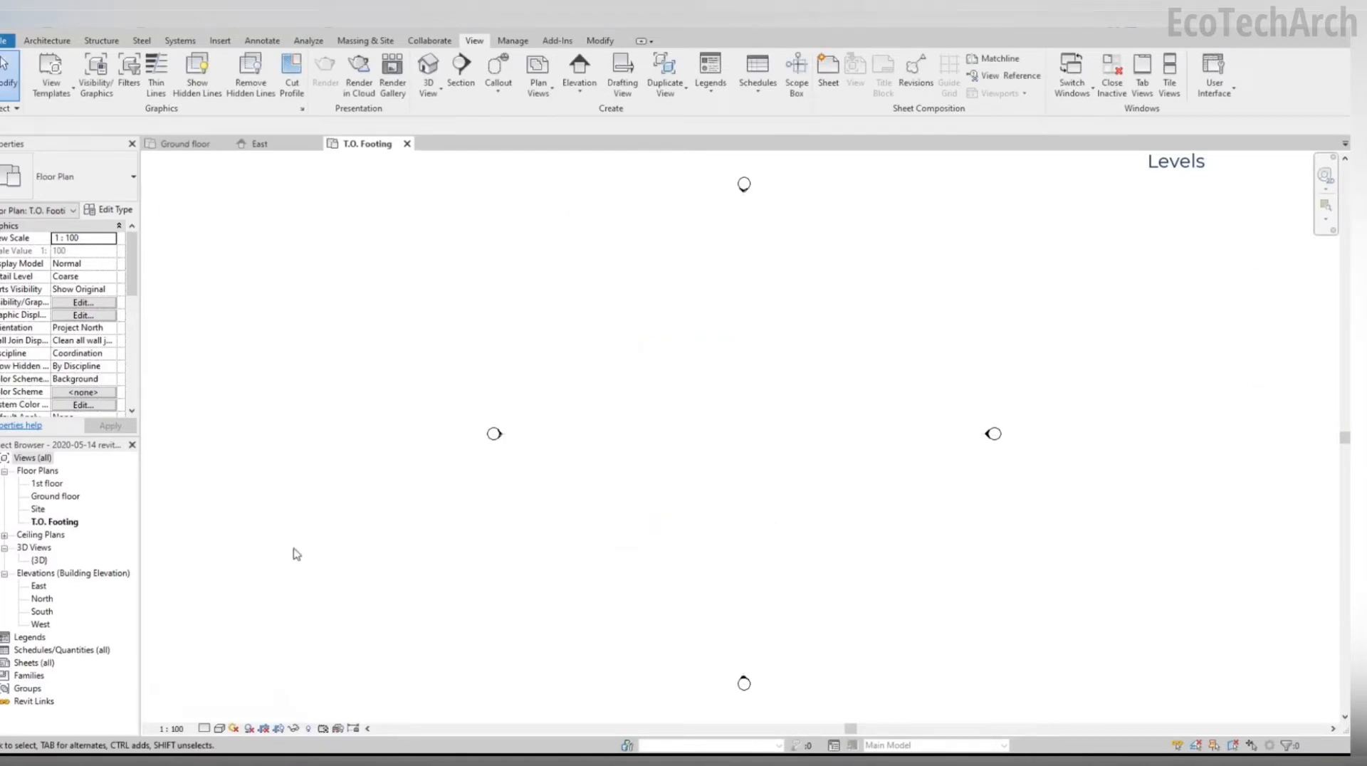
# Step: From the East elevation, create floor plan views for the T.O. Fnd. Wall and T.O. Slab levels, and close the opened T.O. Slab view
pyautogui.doubleClick(42, 586)
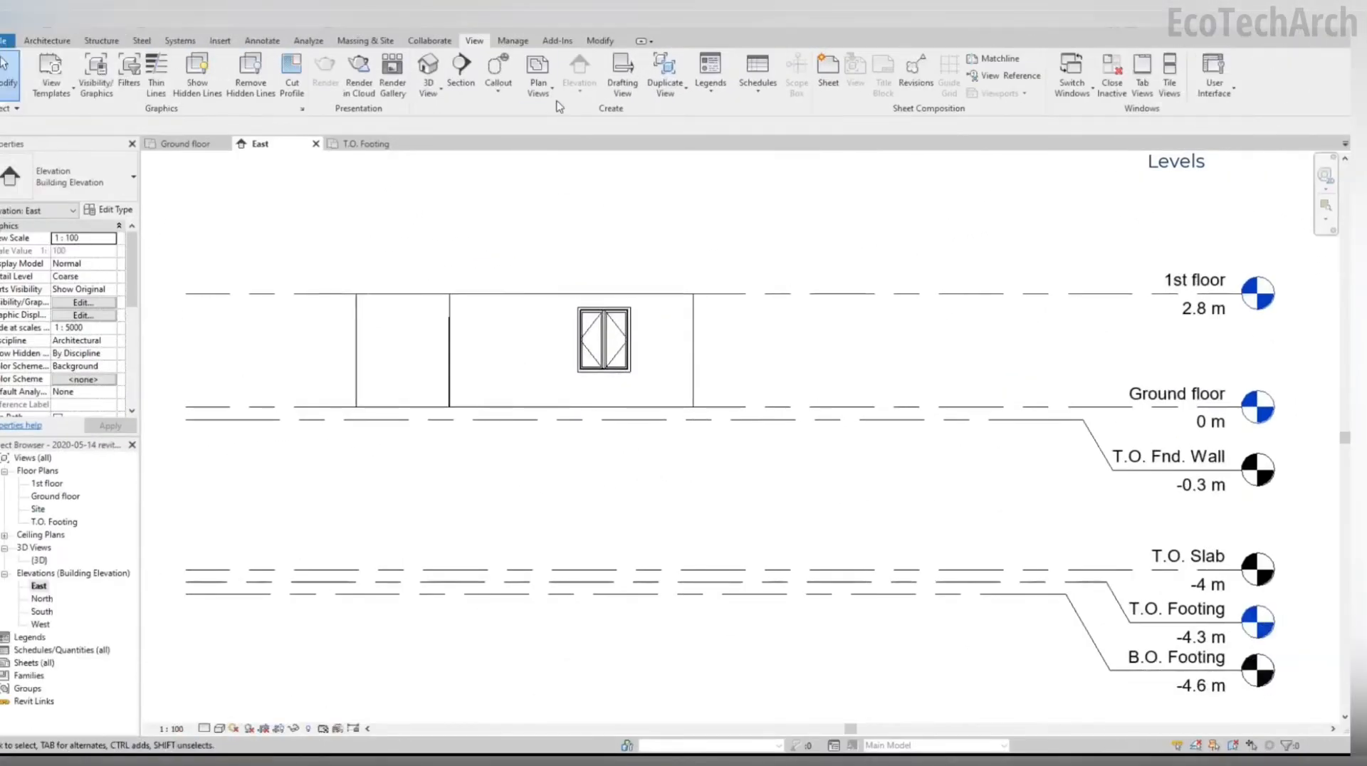
pyautogui.click(538, 78)
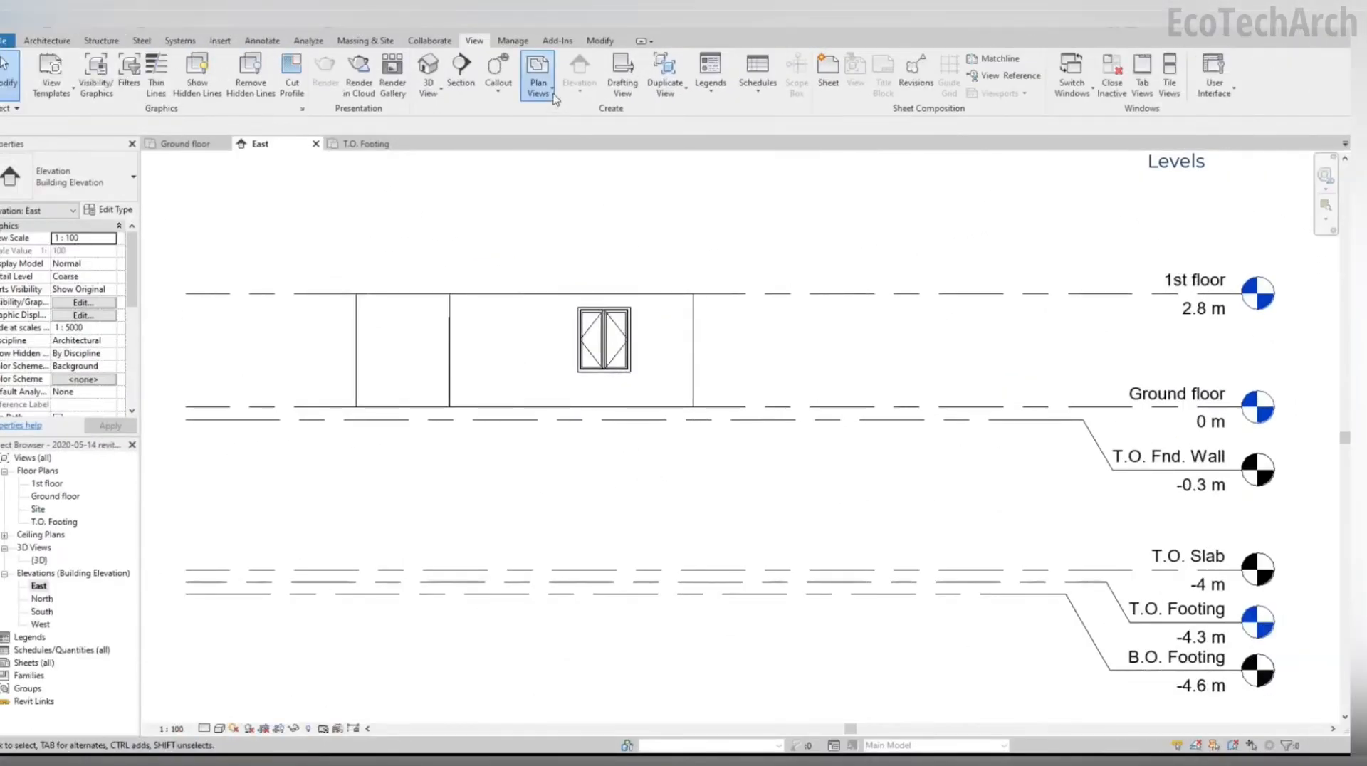
pyautogui.click(565, 117)
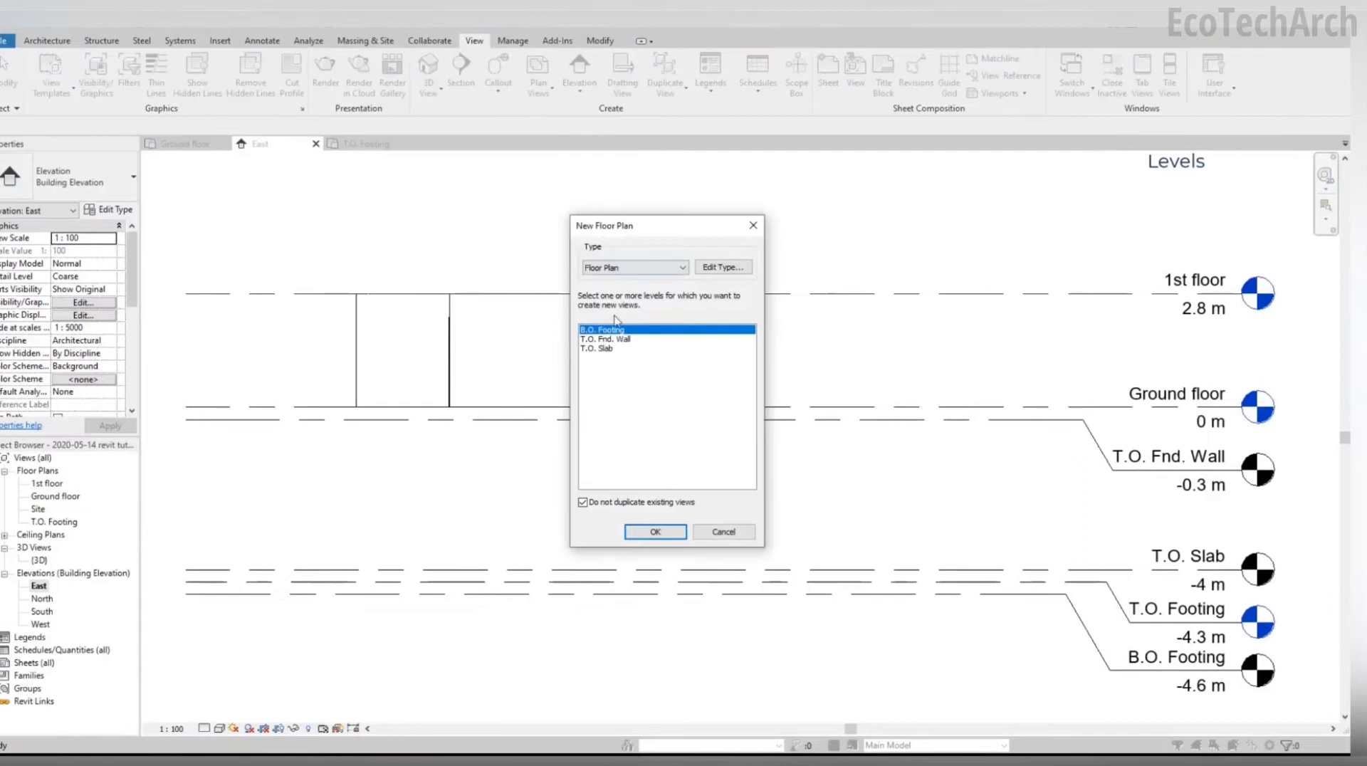
pyautogui.click(614, 340)
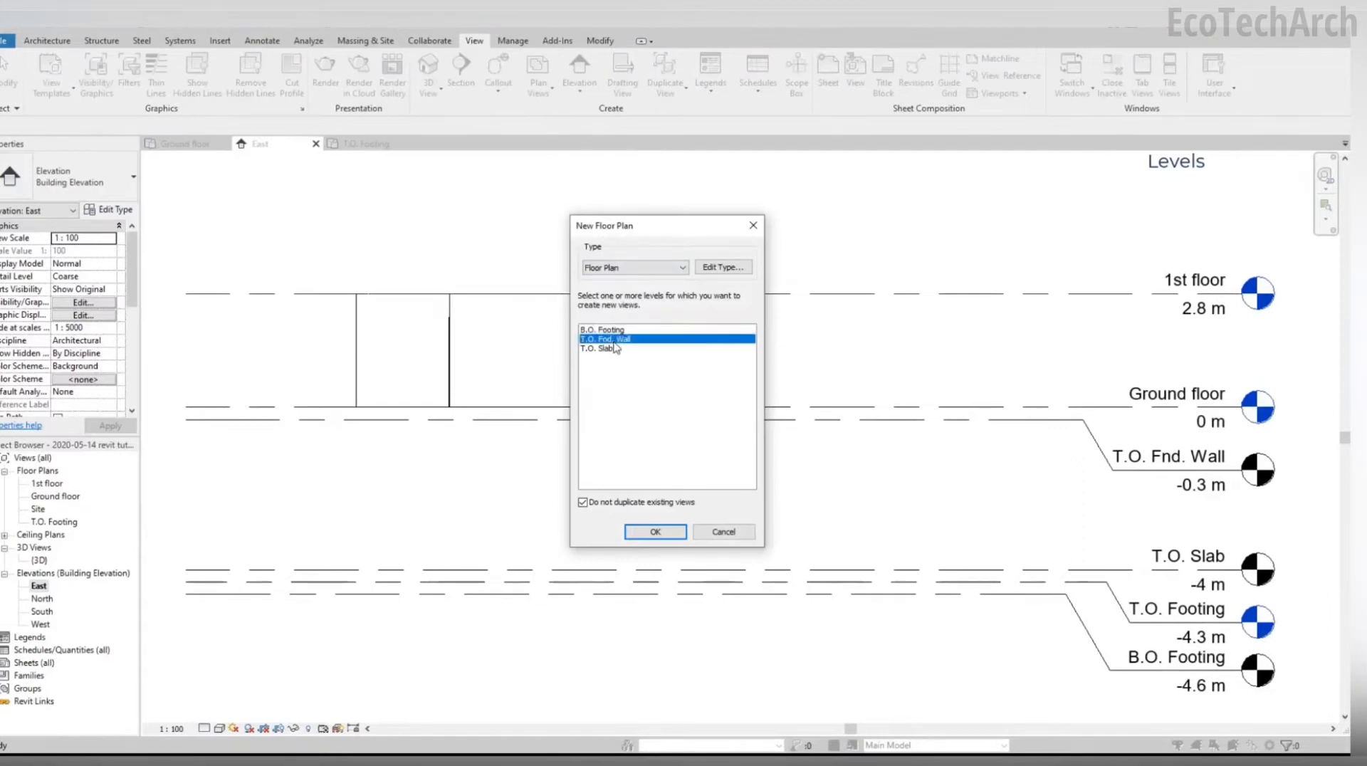
pyautogui.keyDown('ctrl'); pyautogui.click(625, 349); pyautogui.keyUp('ctrl')
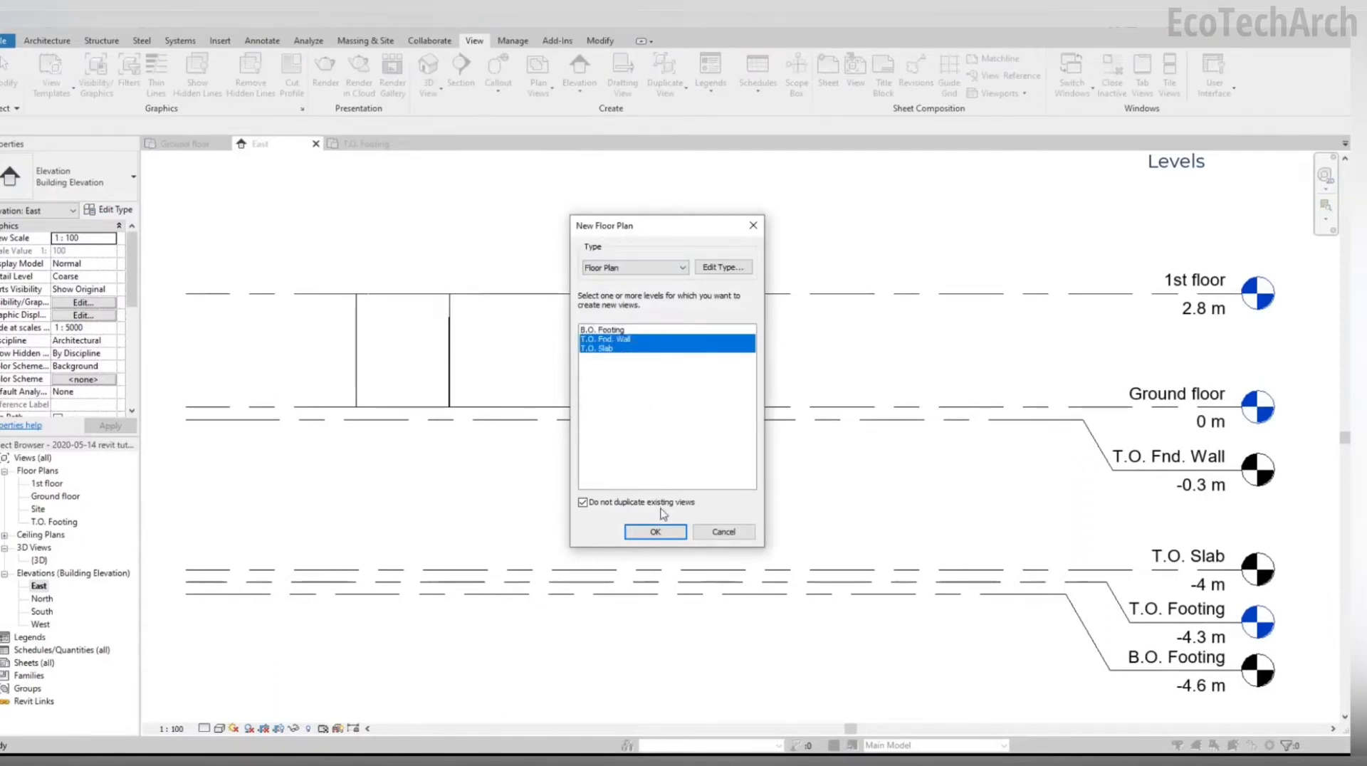
pyautogui.click(654, 532)
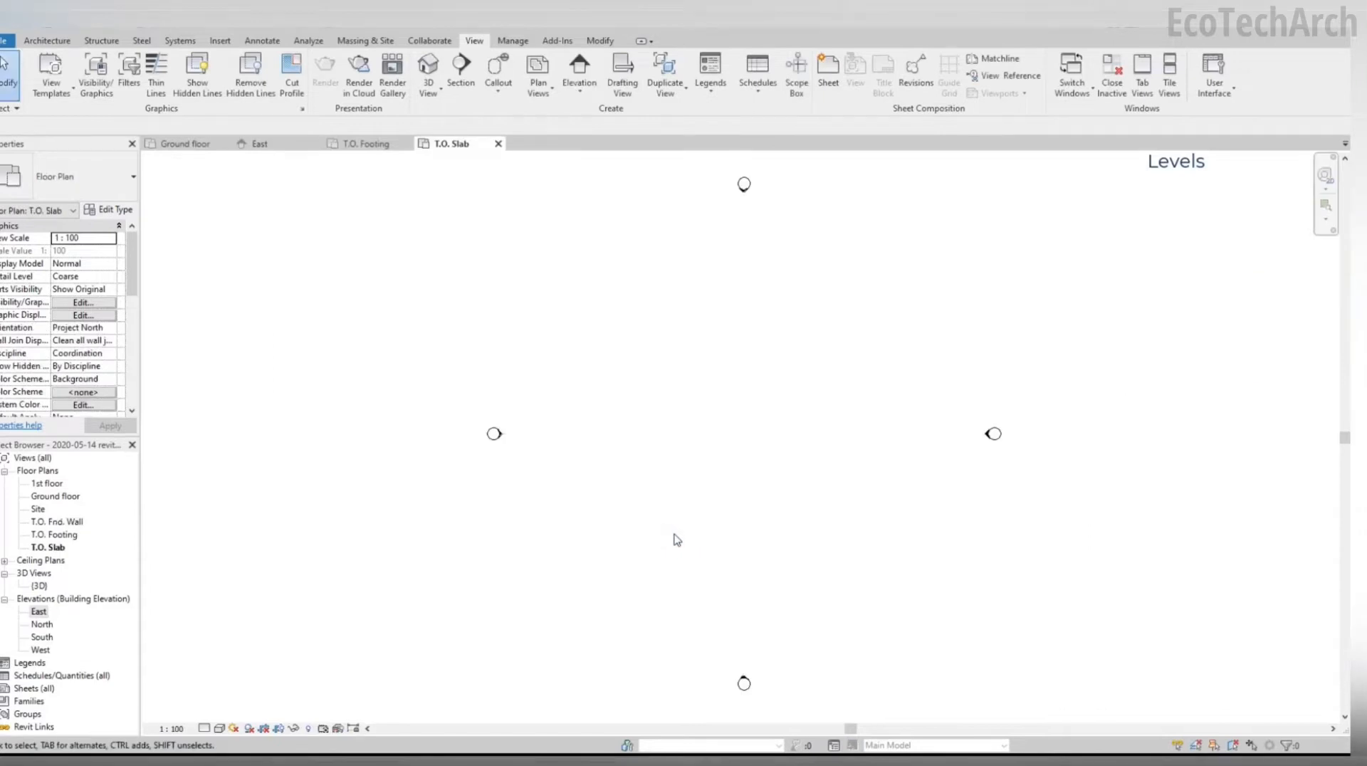
pyautogui.click(497, 143)
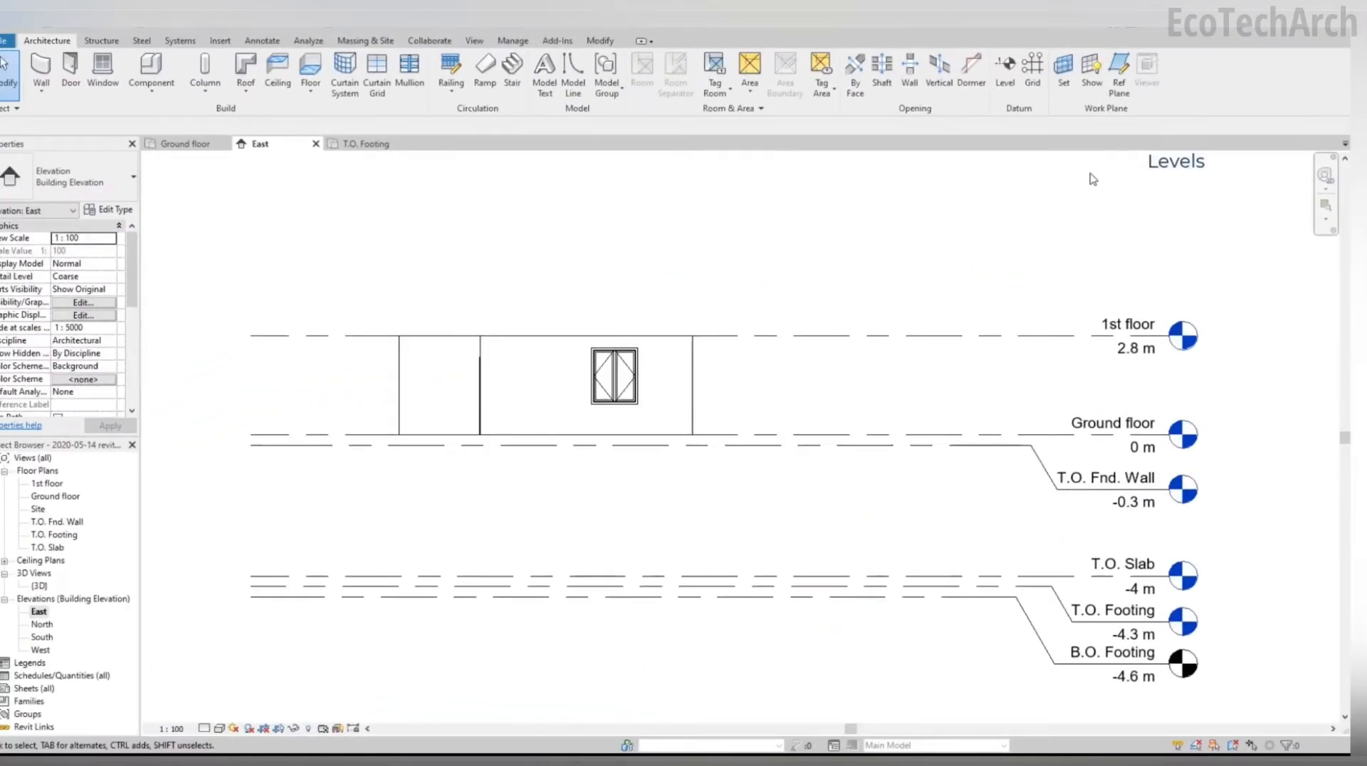
# Step: Place a new level 3 m above the 1st floor, with both ends aligned to the existing levels, and exit the Level tool
pyautogui.click(1004, 67)
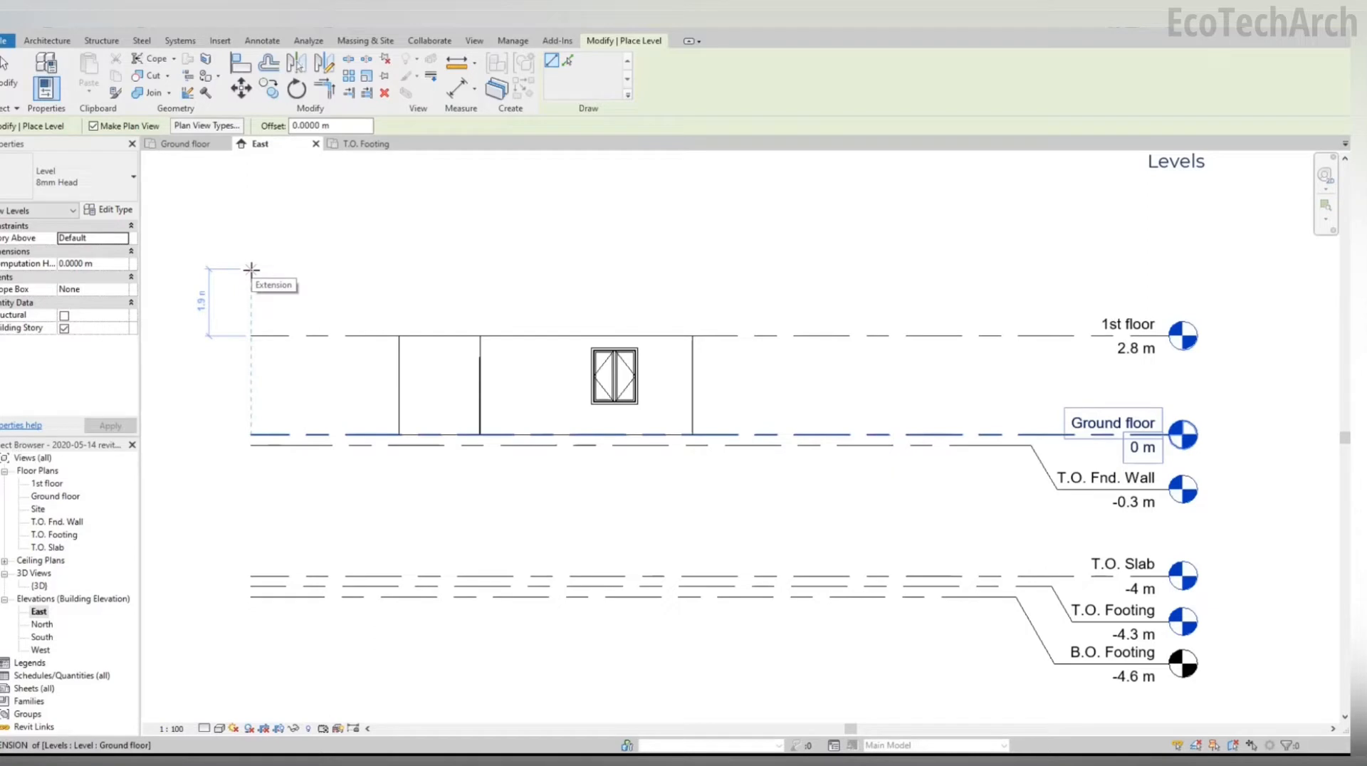
pyautogui.write('3')
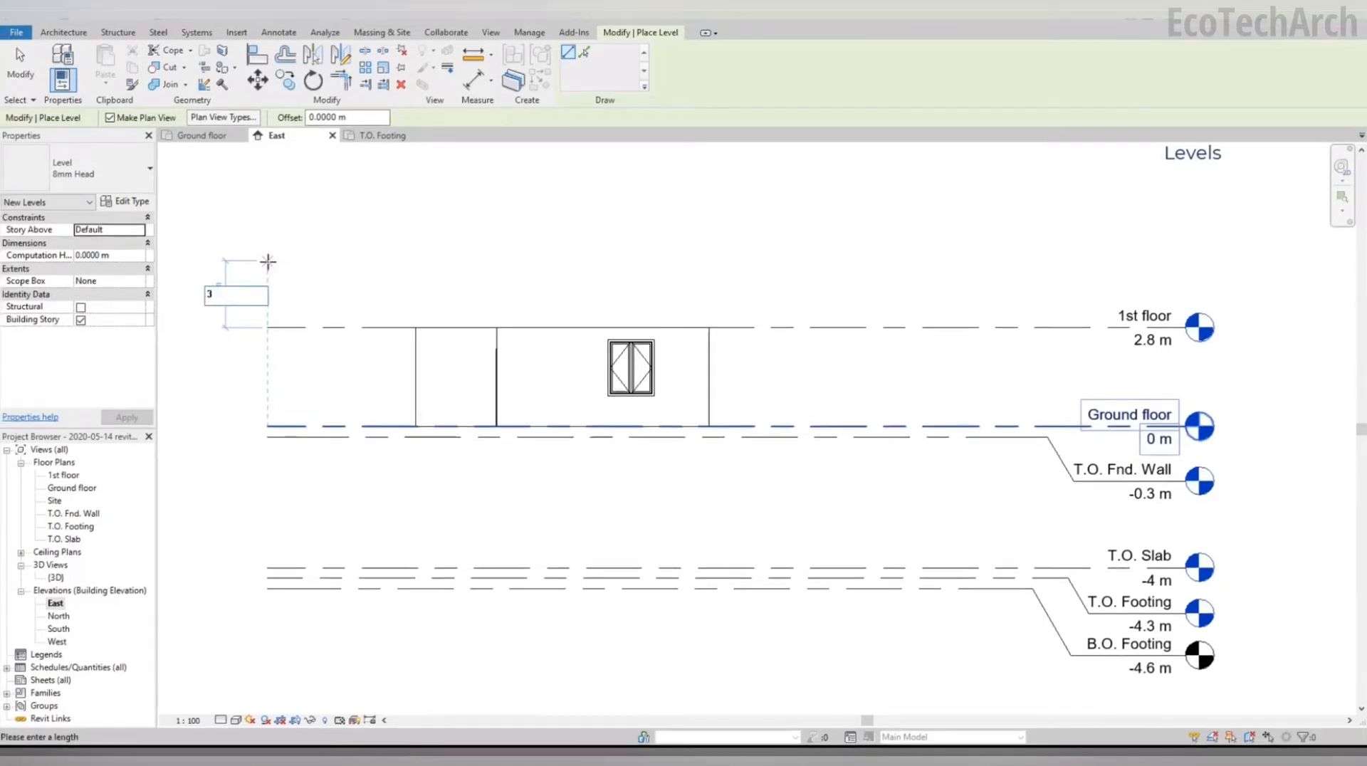
pyautogui.press('Return')
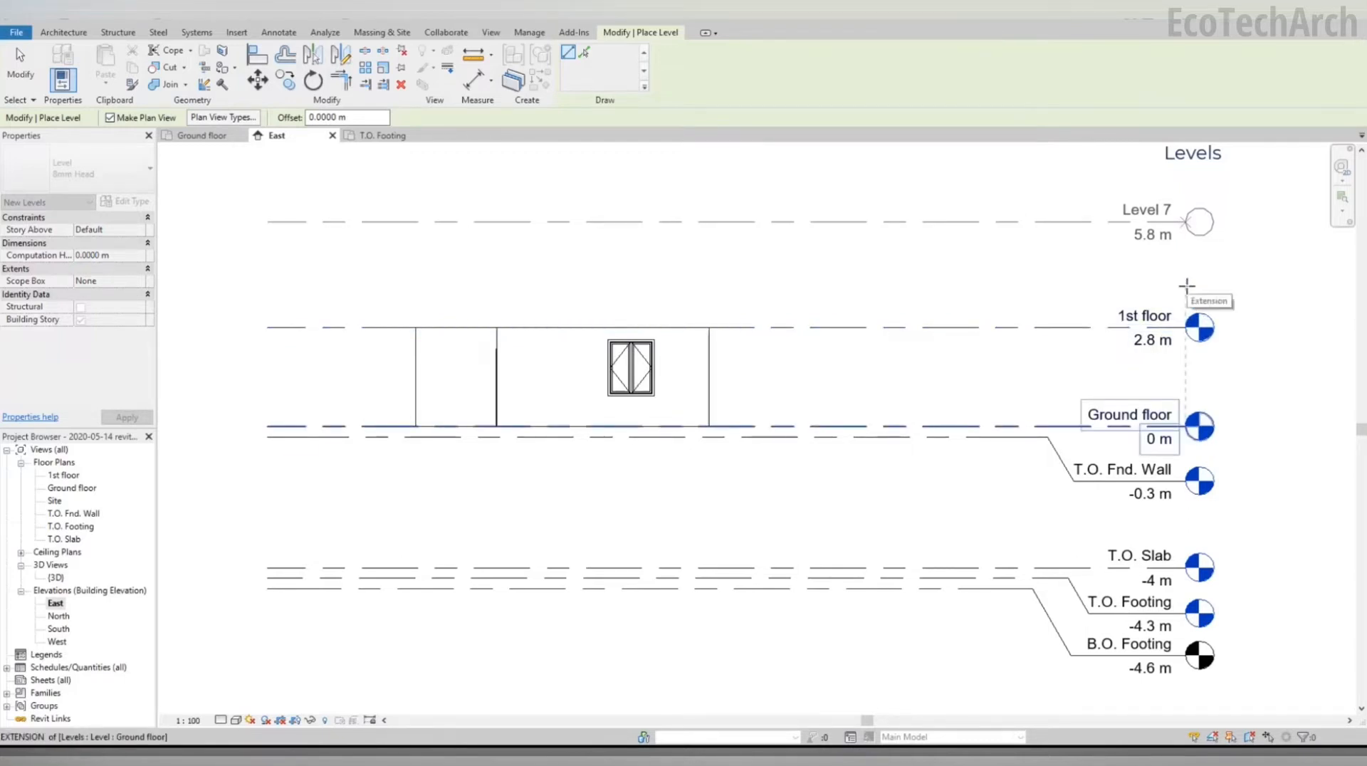
pyautogui.click(1185, 286)
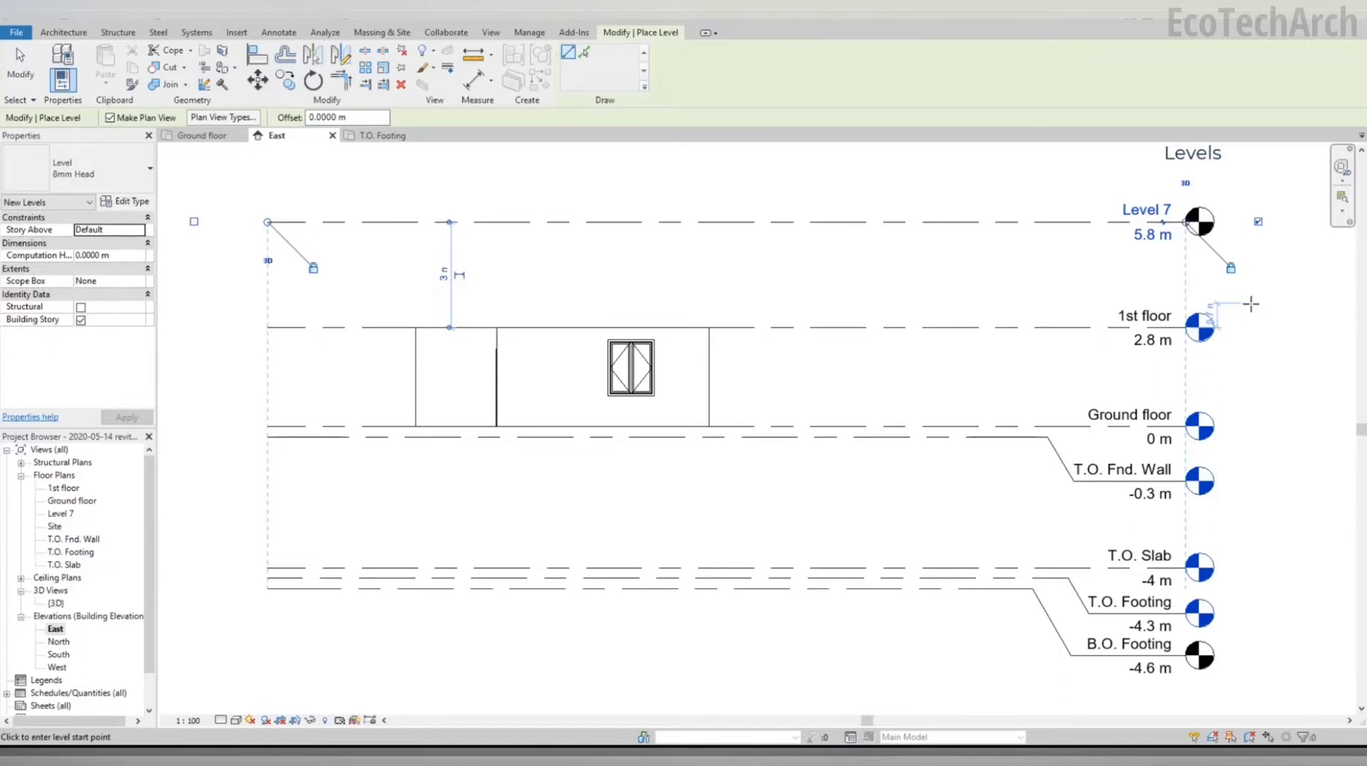
pyautogui.click(22, 60)
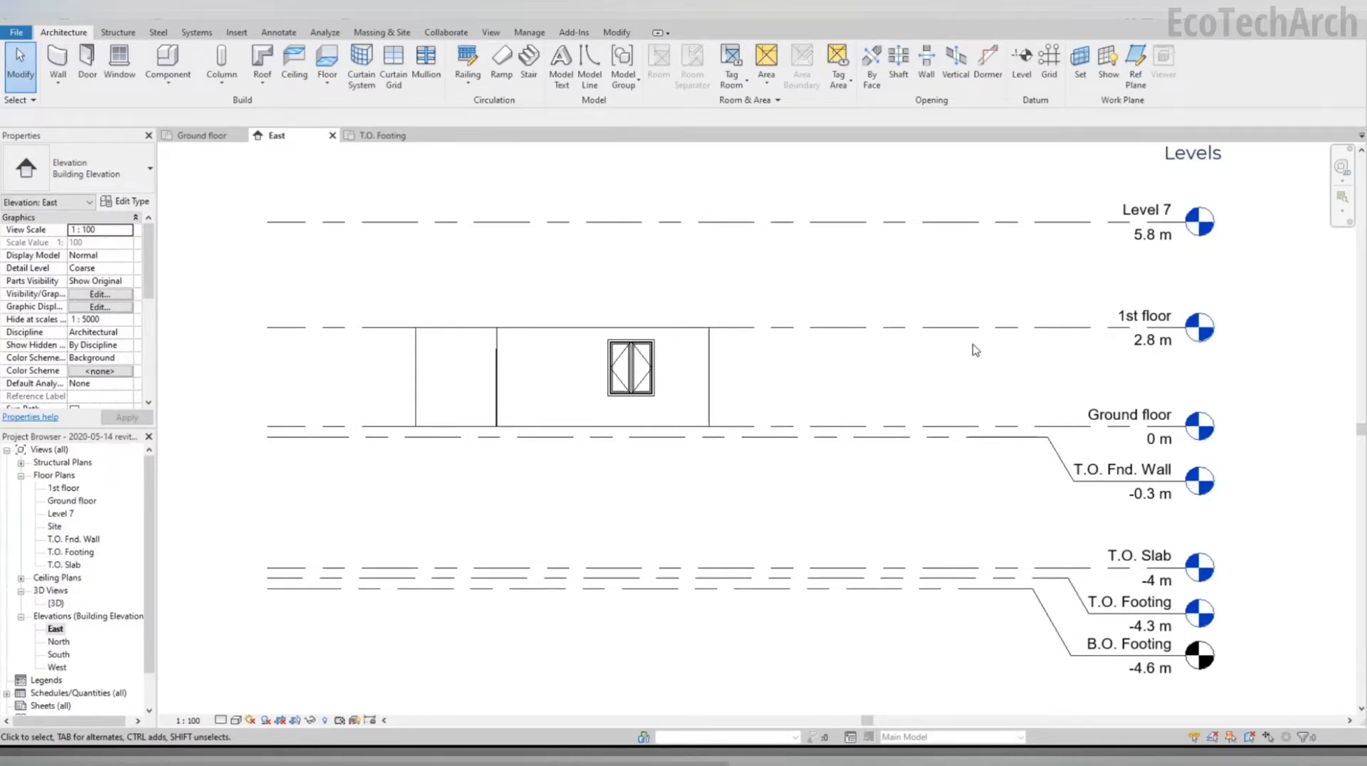
# Step: Set the distance between the Ground floor and 1st floor levels to 3 m
pyautogui.click(982, 332)
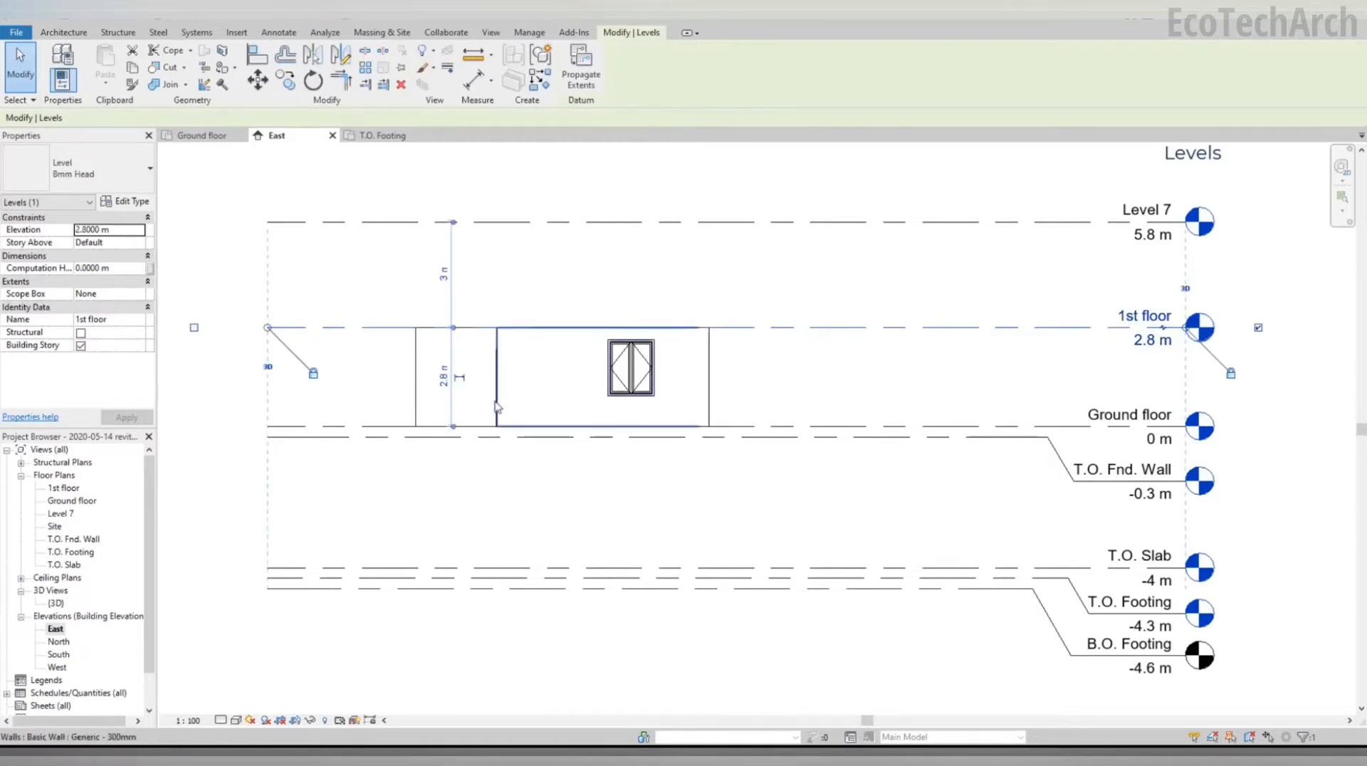
pyautogui.click(443, 377)
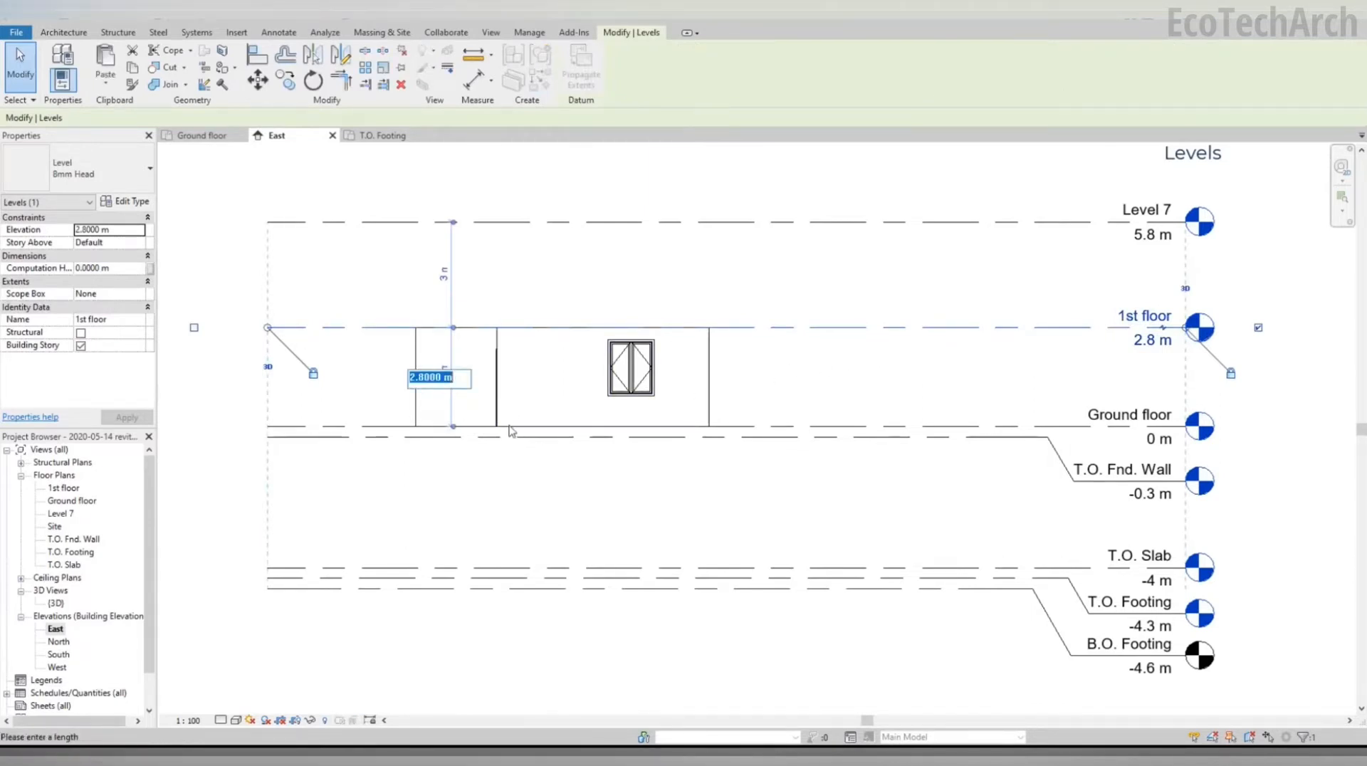
pyautogui.write('3')
pyautogui.press('Return')
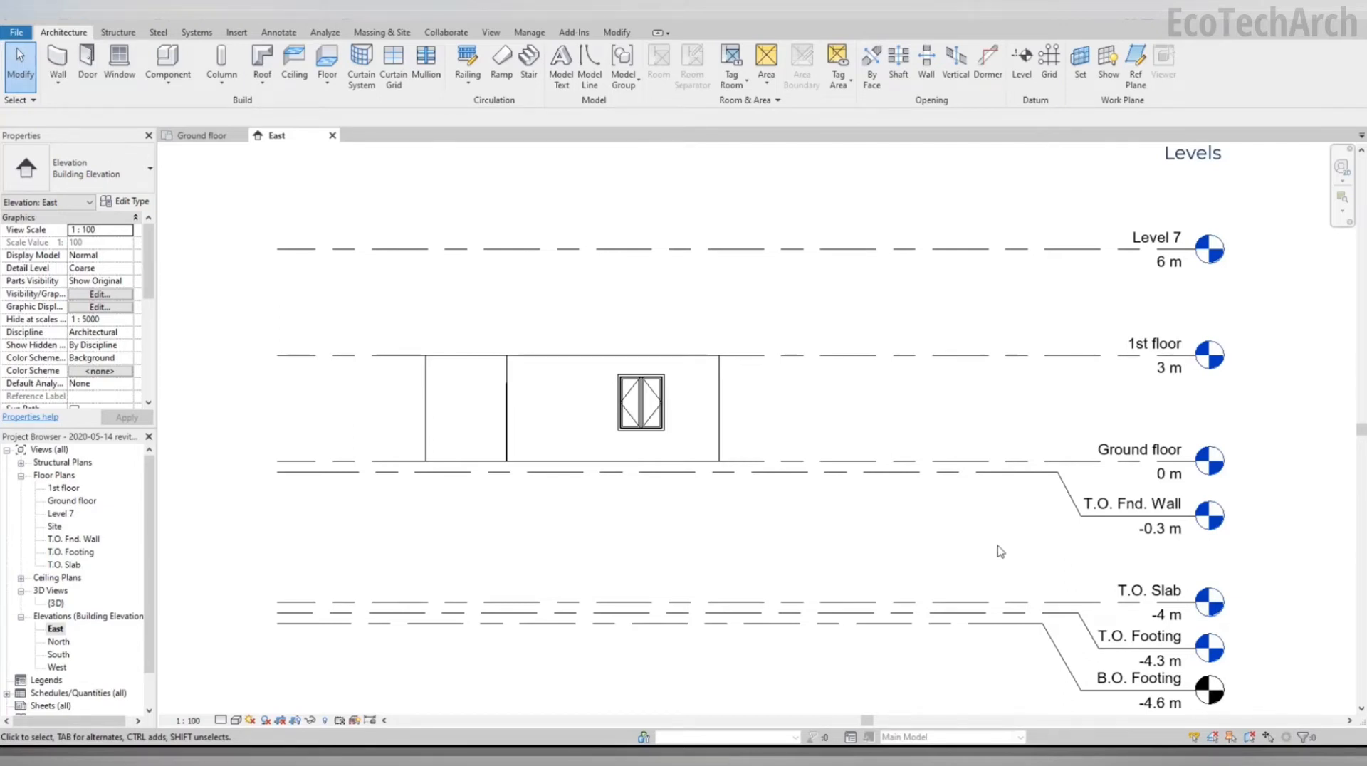
# Step: Delete the four levels below the Ground floor (T.O. Fnd. Wall, T.O. Slab, T.O. Footing, B.O. Footing) together with their plan views
pyautogui.moveTo(1278, 598); pyautogui.dragTo(1277, 556, button='middle')
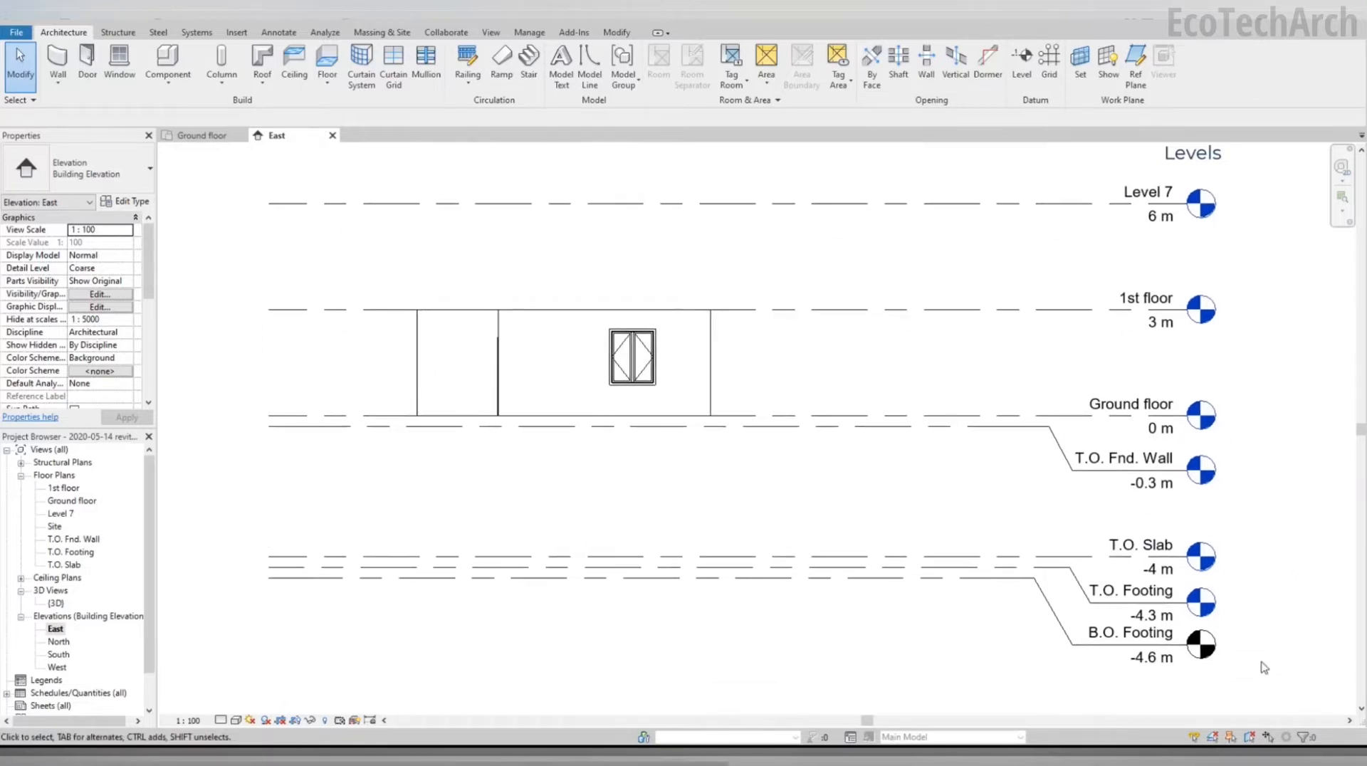
pyautogui.moveTo(1255, 686); pyautogui.dragTo(858, 468)
pyautogui.press('Delete')
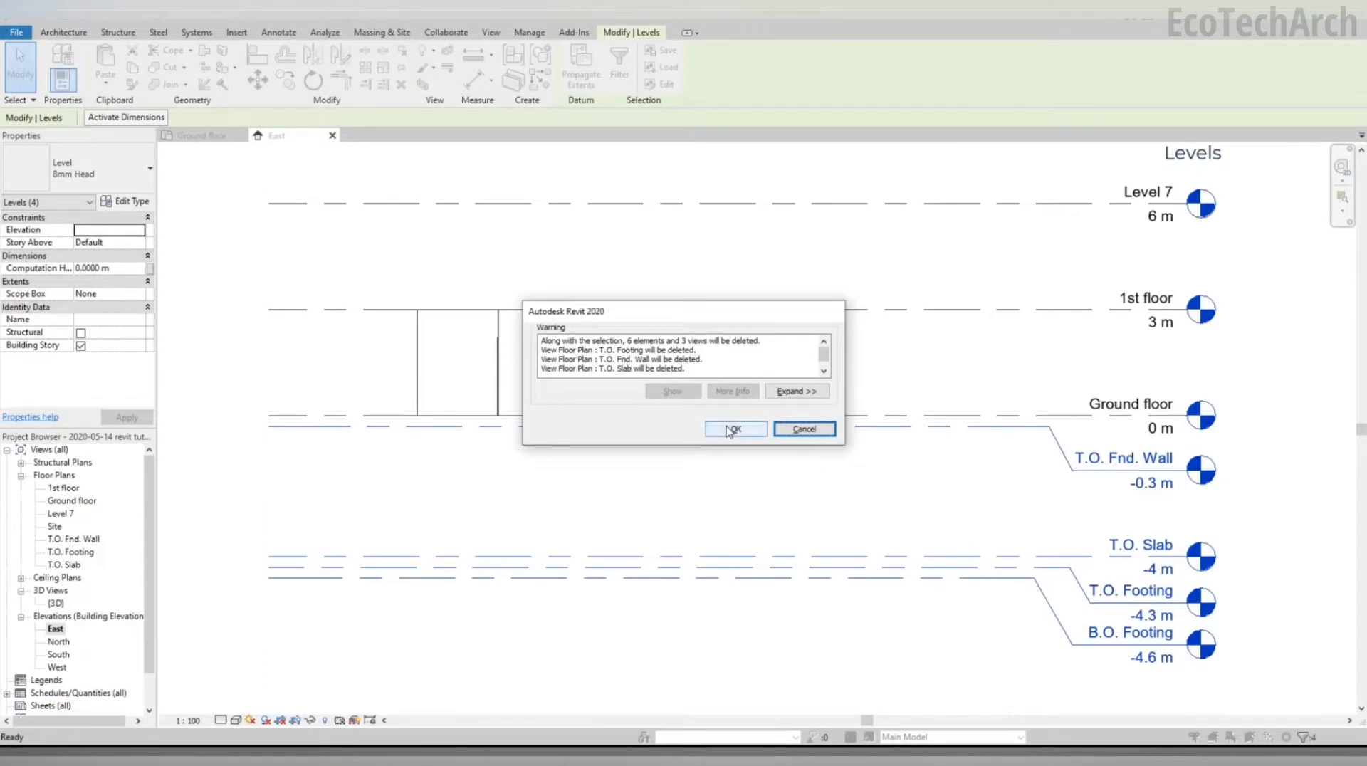
pyautogui.click(733, 428)
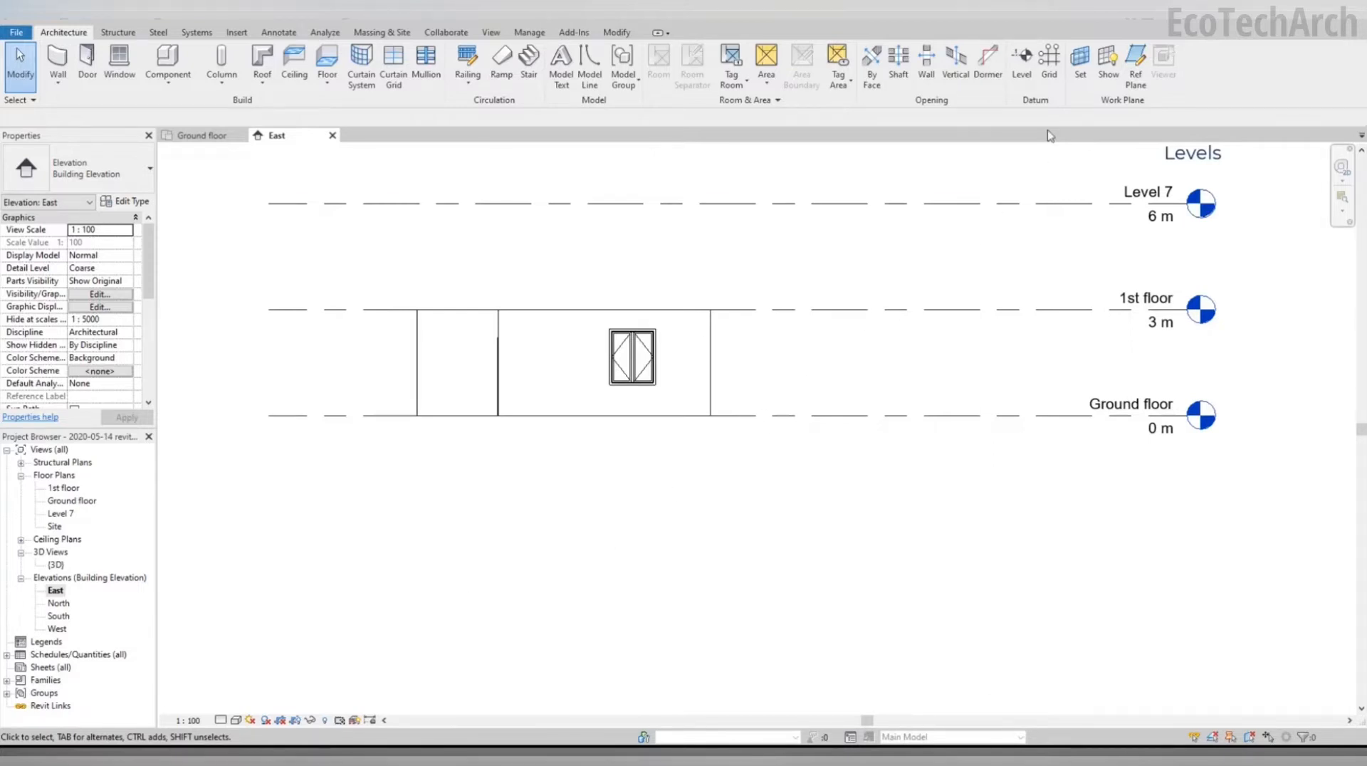
# Step: Place two levels aligned with the existing ones: one 0.3 m below the Ground floor and another 3.7 m below that
pyautogui.click(1023, 63)
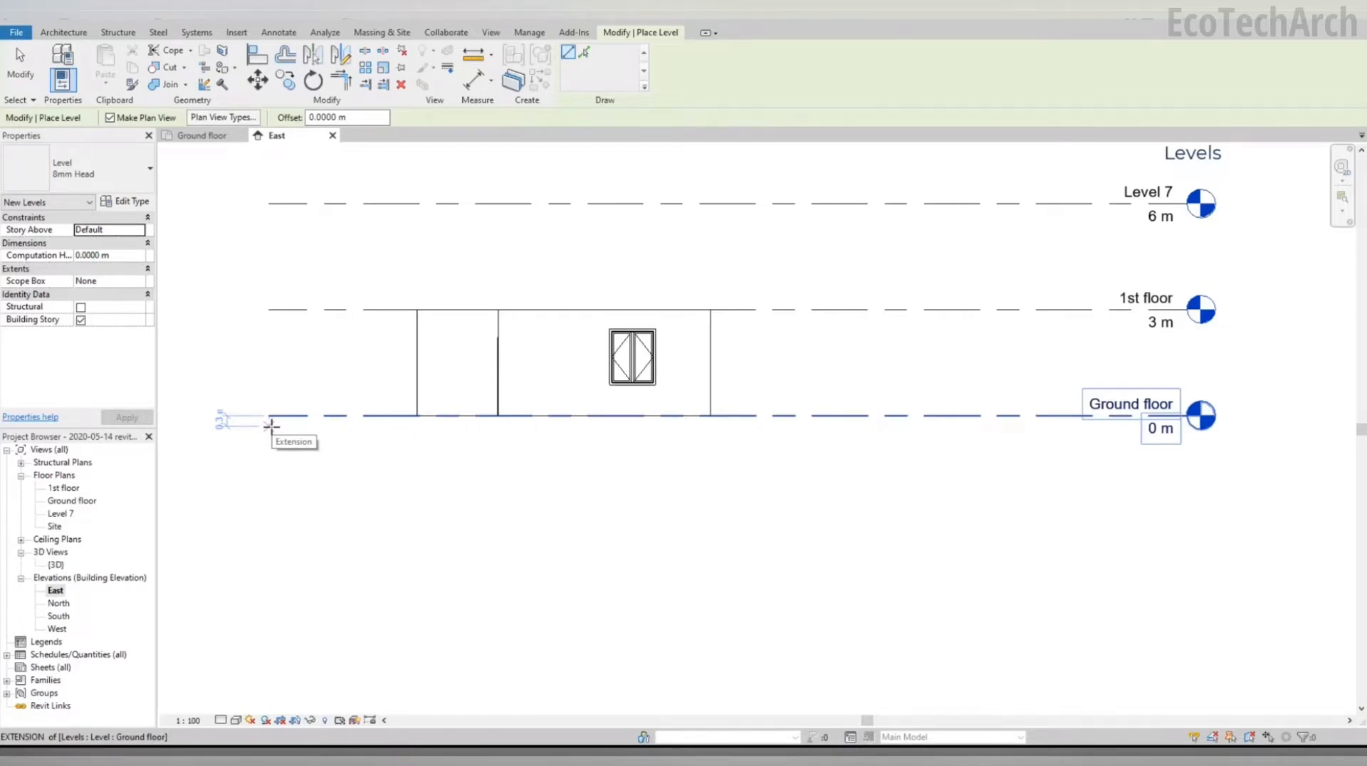
pyautogui.click(271, 425)
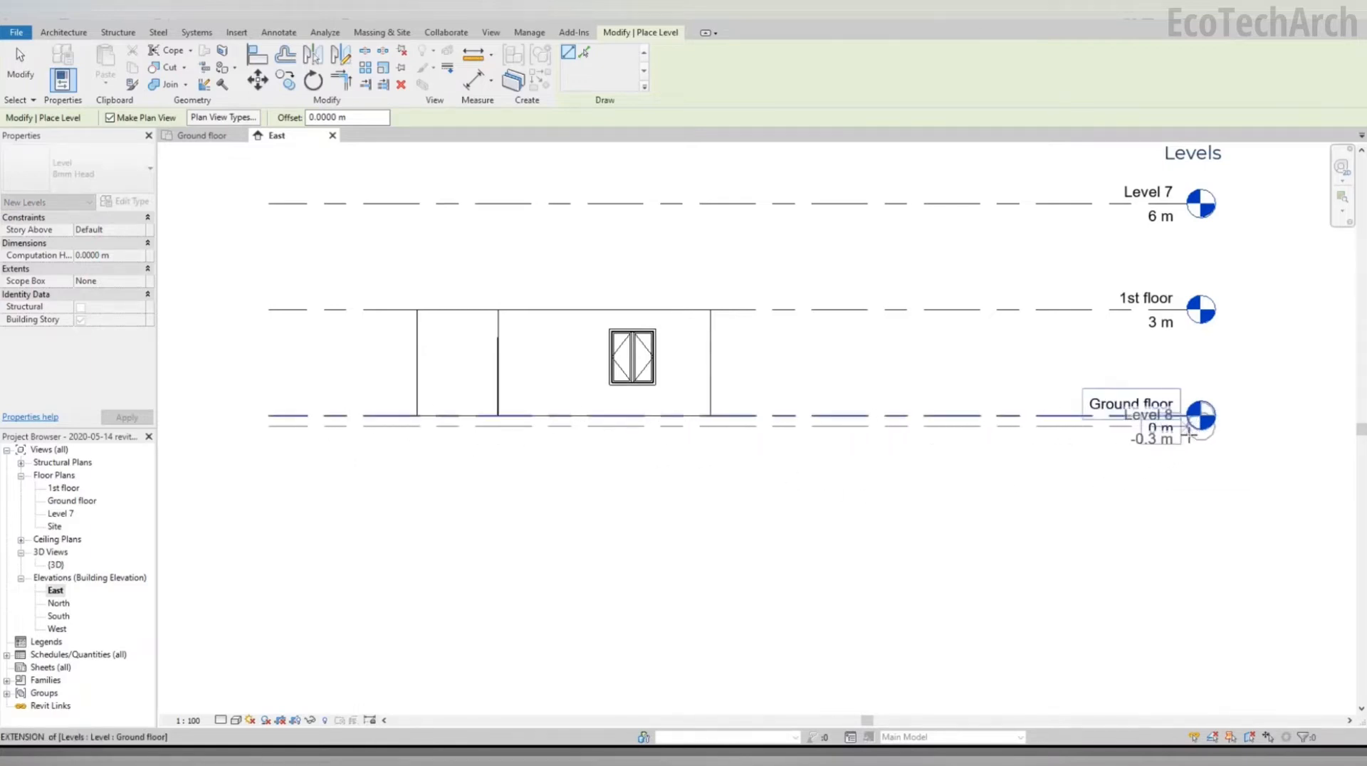
pyautogui.click(1187, 426)
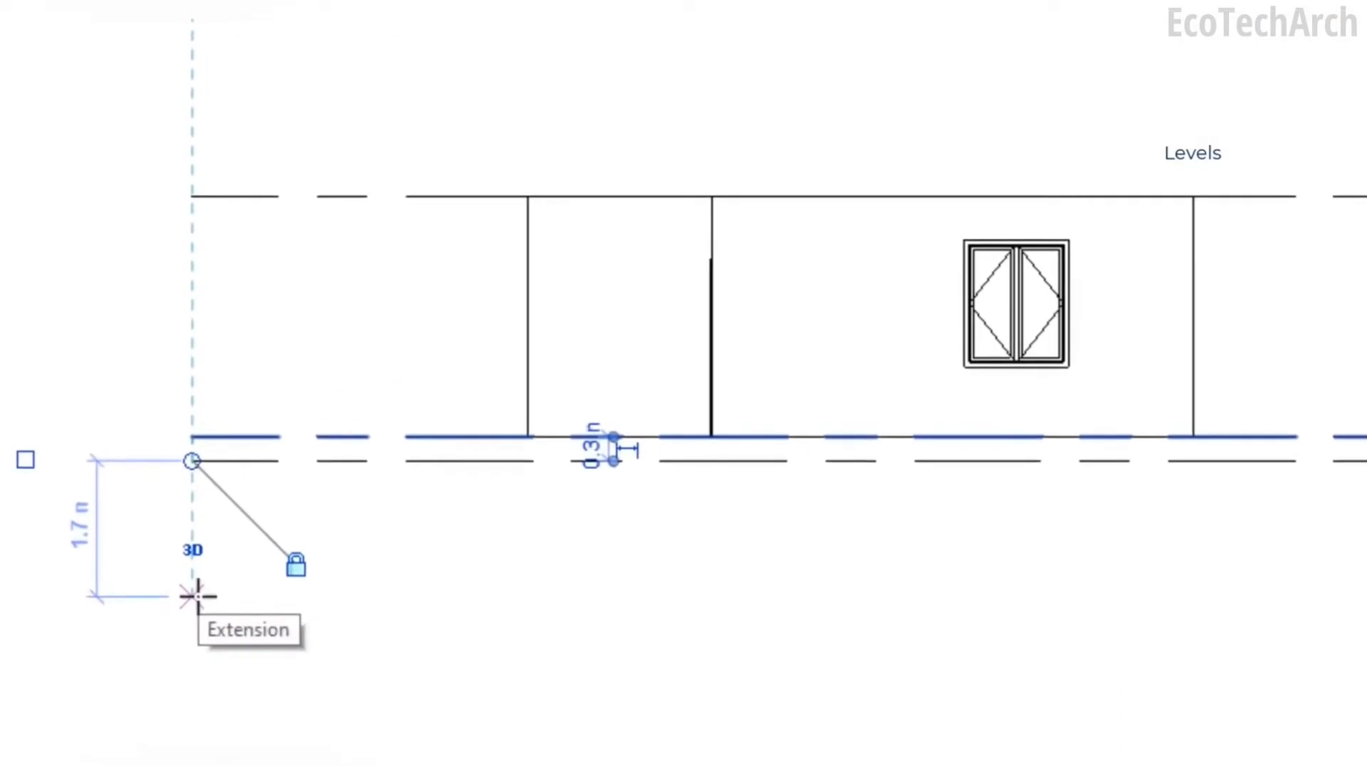
pyautogui.write('3.7')
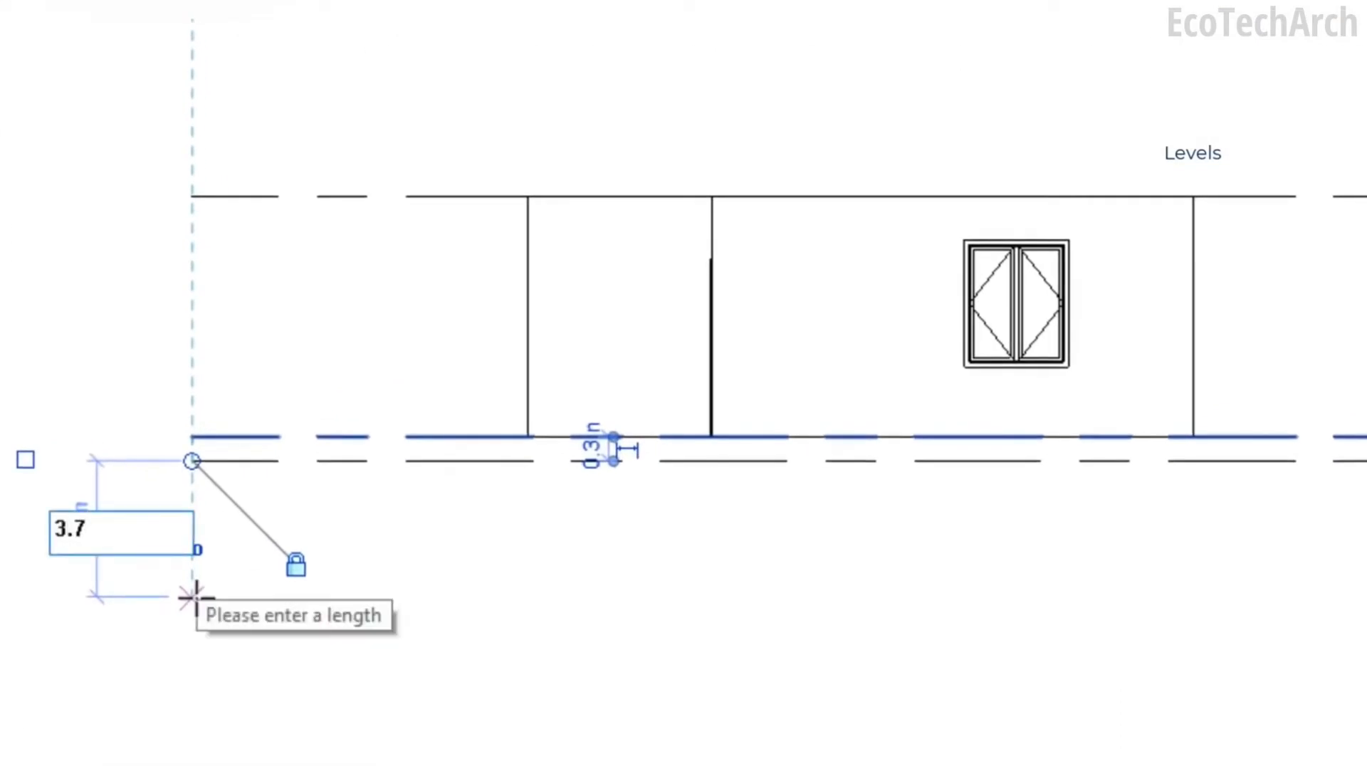
pyautogui.press('Return')
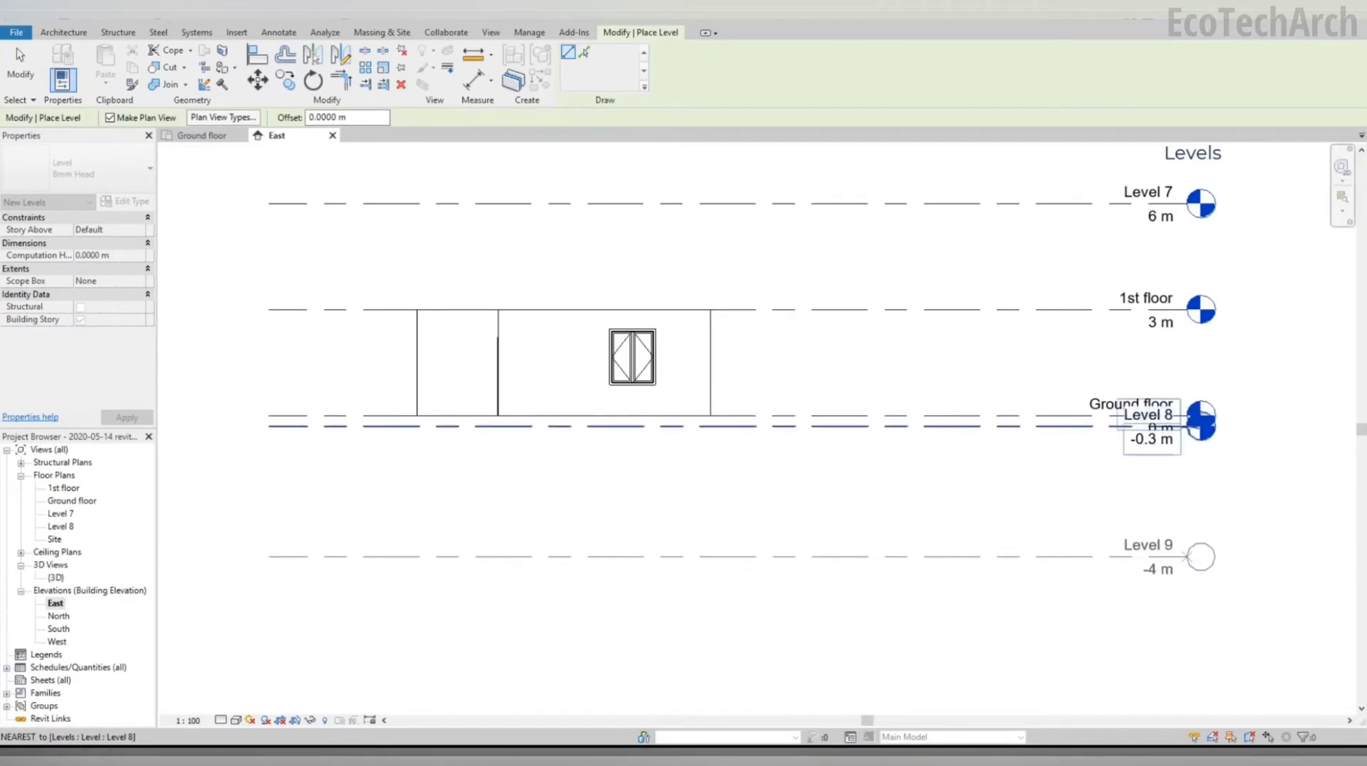
pyautogui.click(1188, 427)
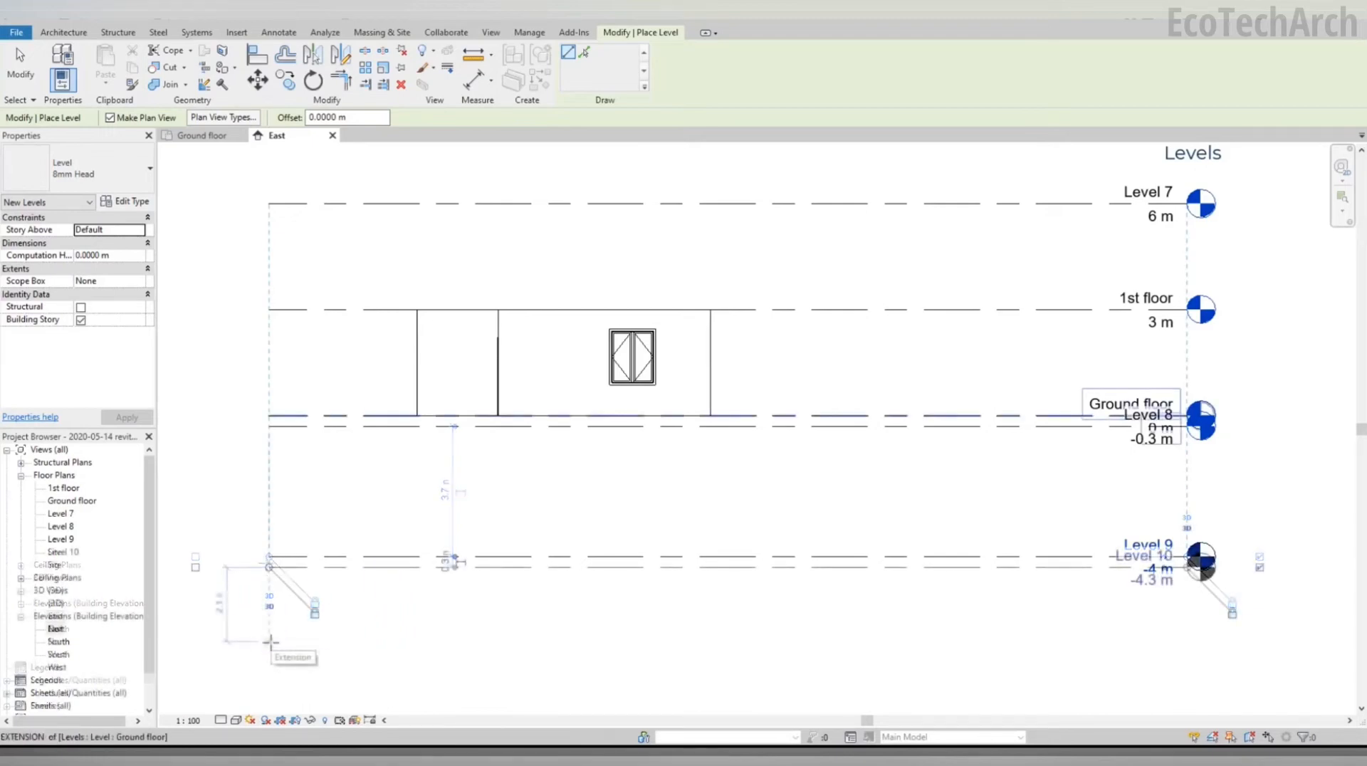
# Step: Add the footing levels at -4.3 m and -4.6 m, spaced 0.3 m apart below the -4 m level, and exit the Level tool
pyautogui.write('0.3')
pyautogui.press('Return')
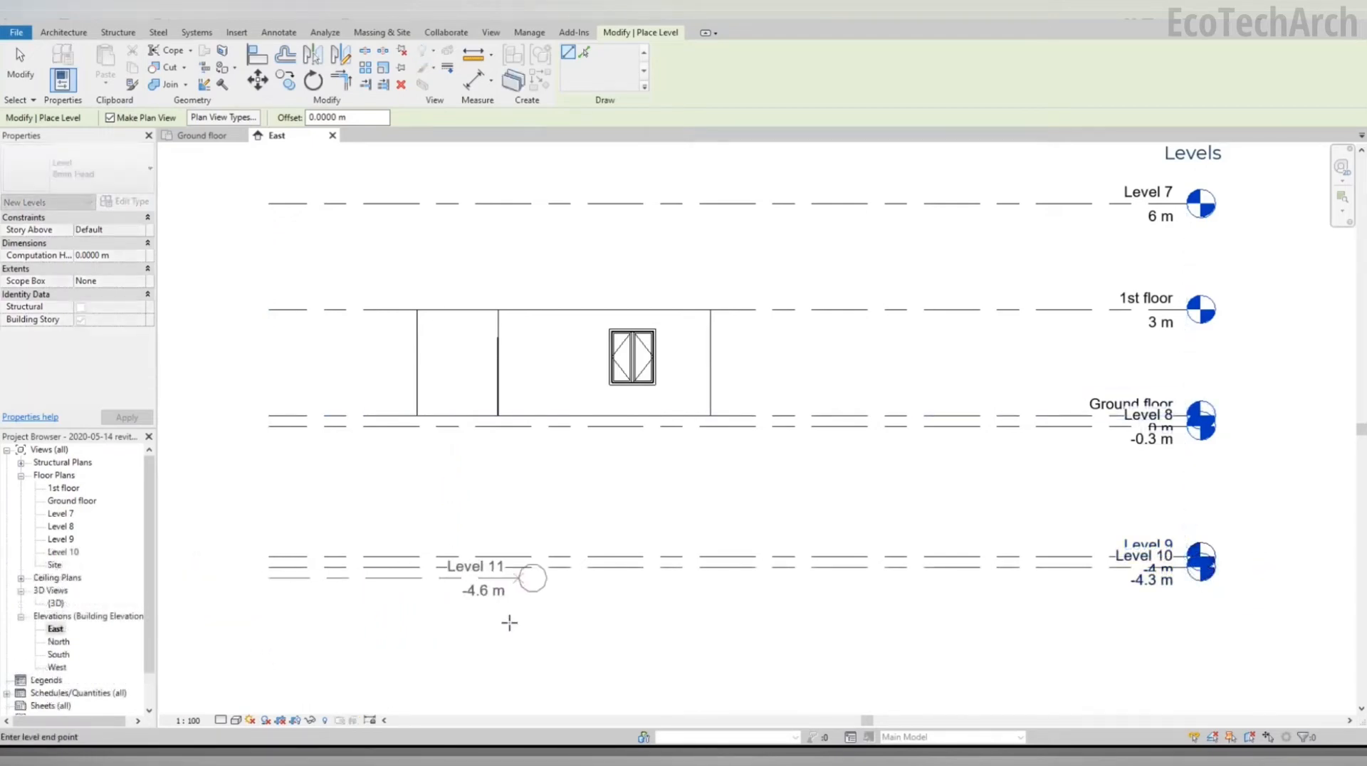
pyautogui.click(1186, 577)
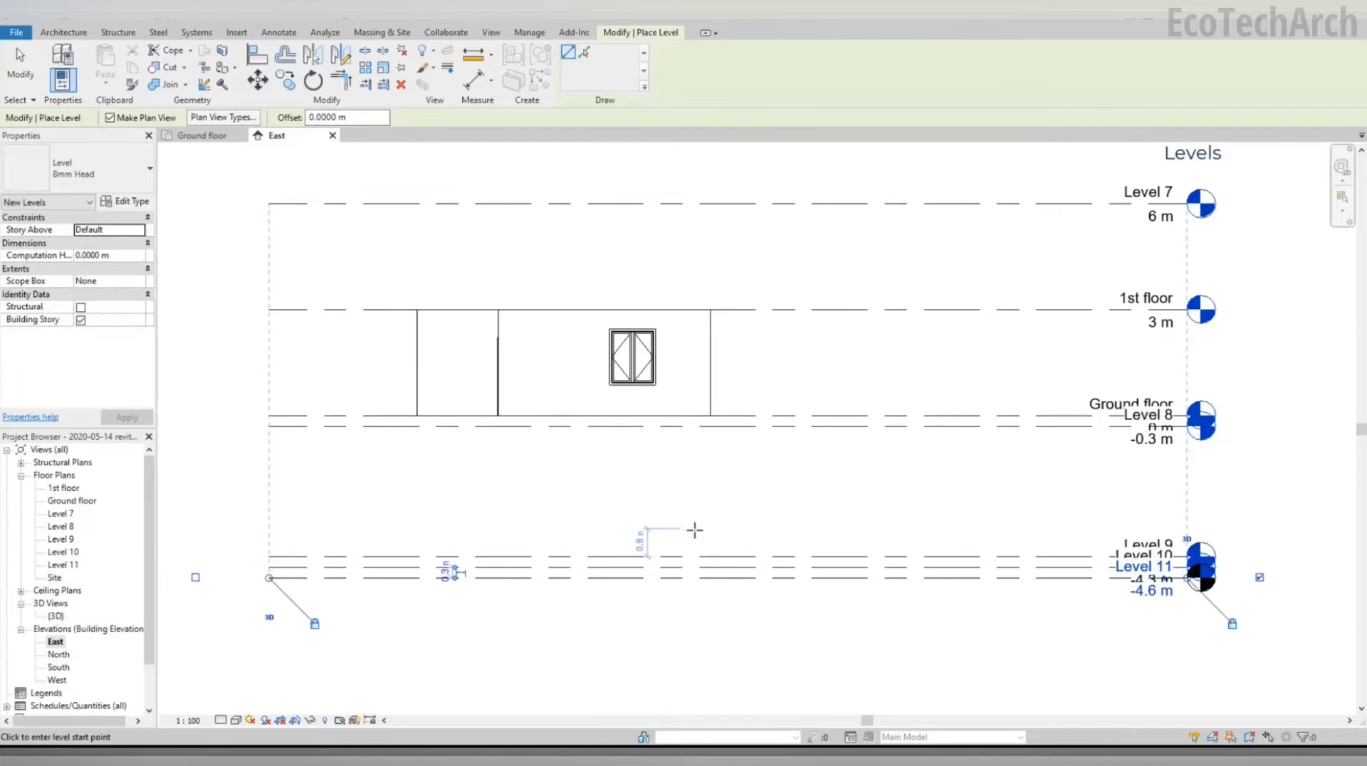
pyautogui.press('Escape')
pyautogui.press('Escape')
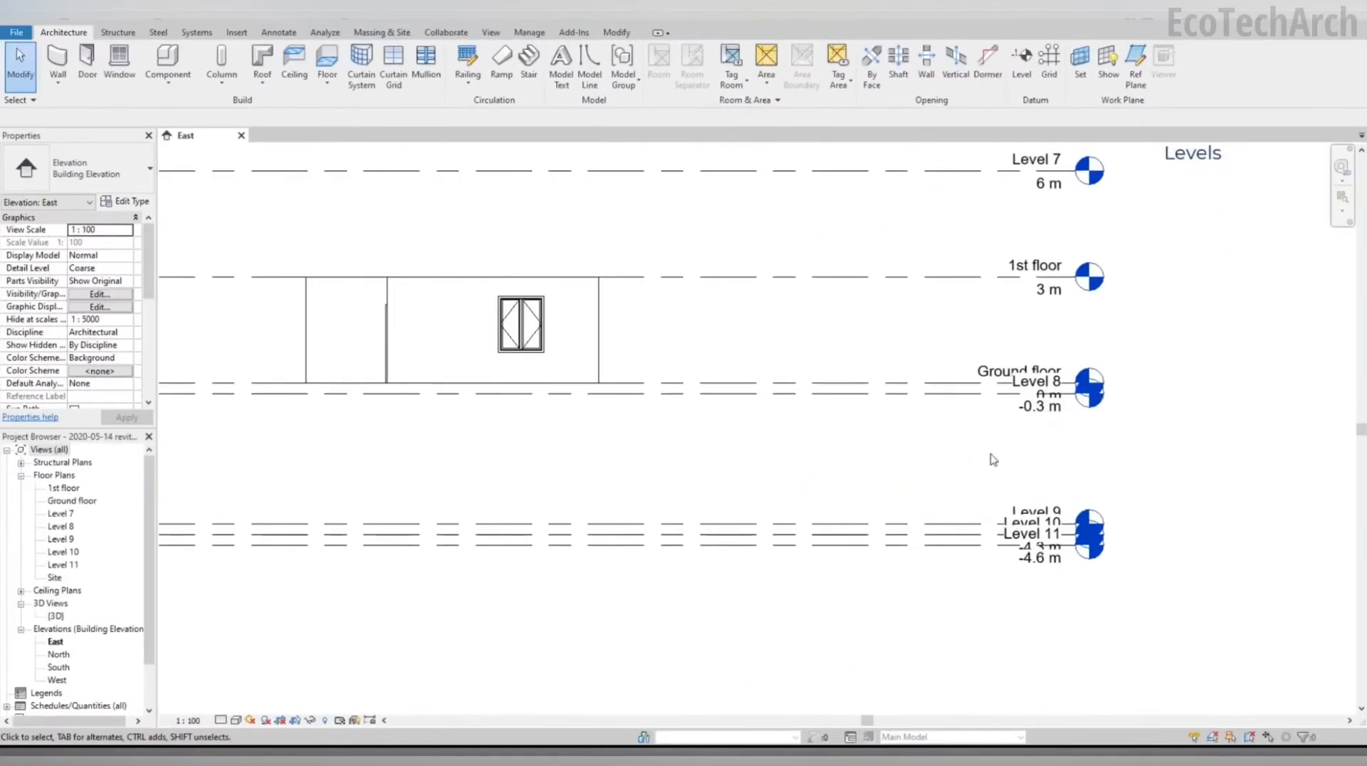
# Step: Try adding an elbow to the 1st floor level line, widening the bend and offsetting the level head downwards
pyautogui.click(1071, 285)
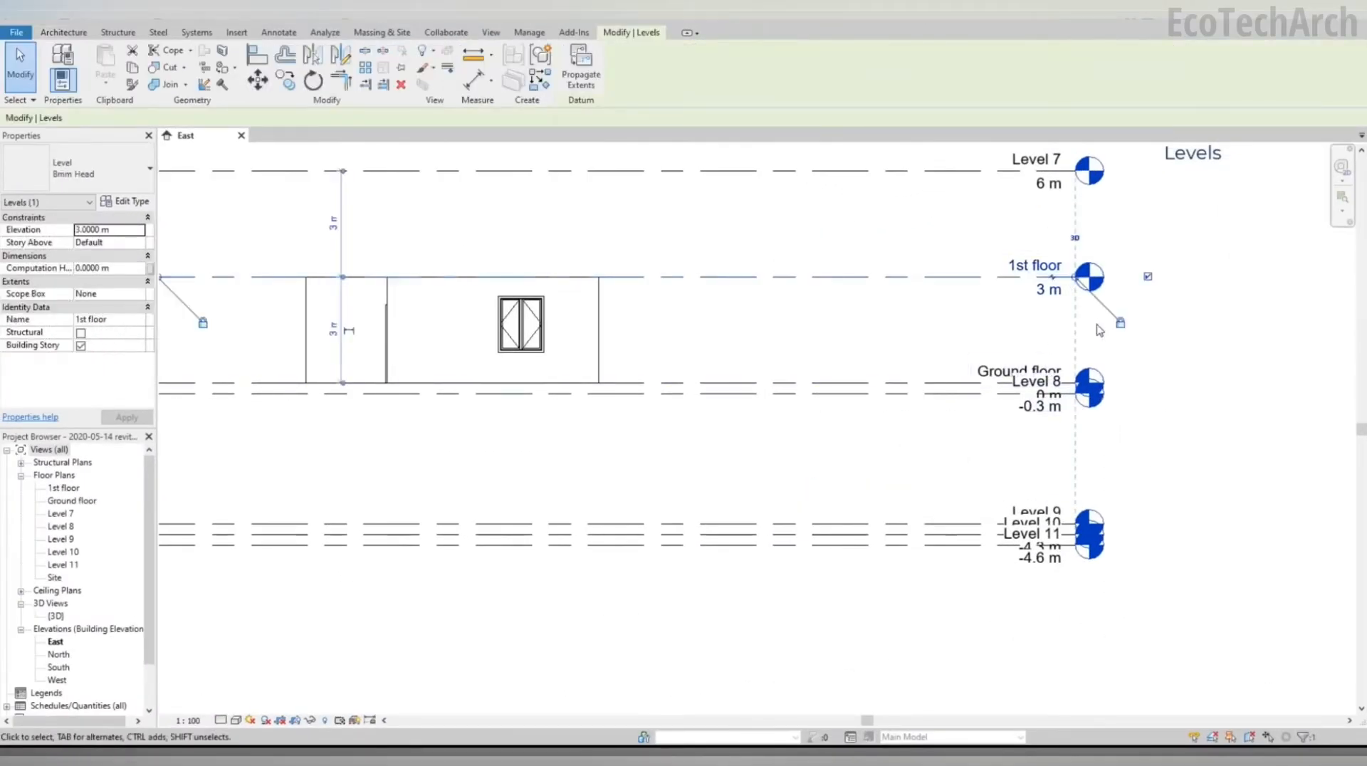
pyautogui.scroll(2, 1100, 330)
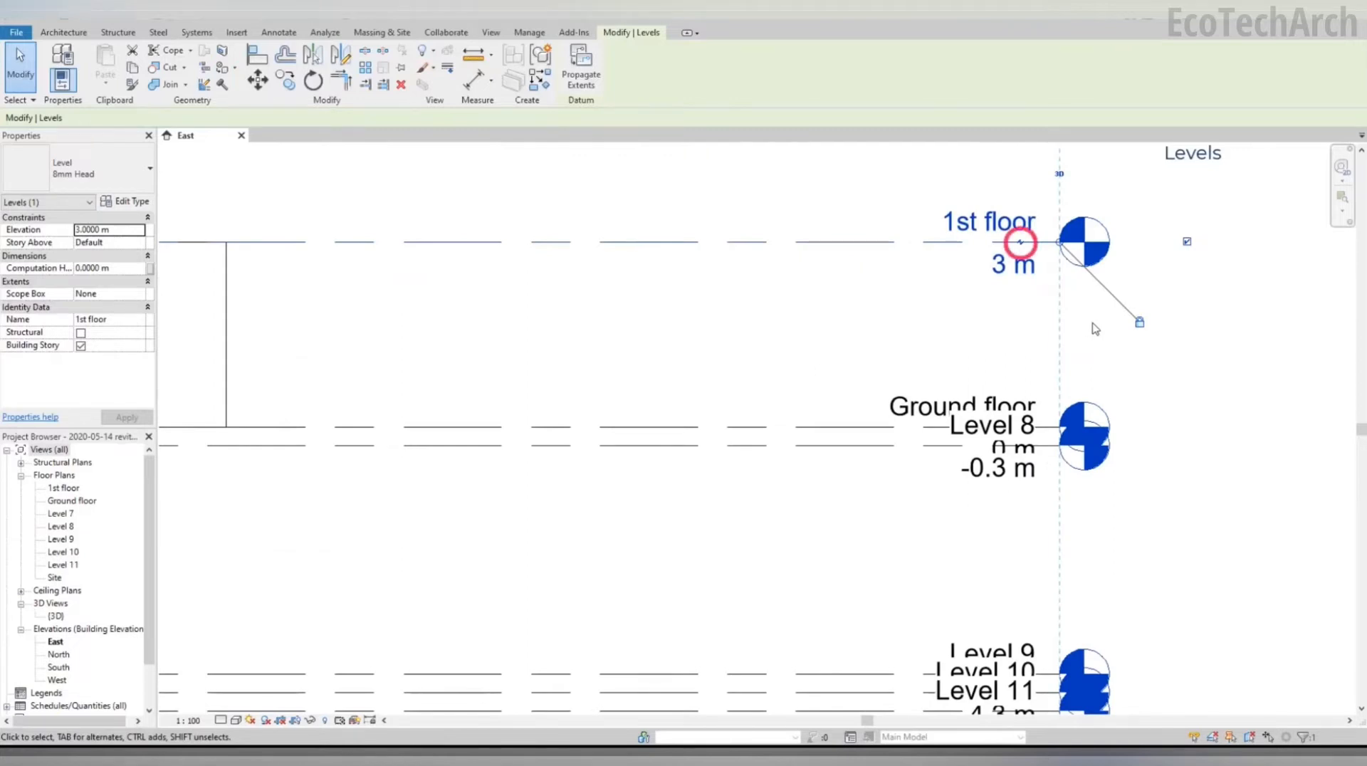
pyautogui.click(1020, 242)
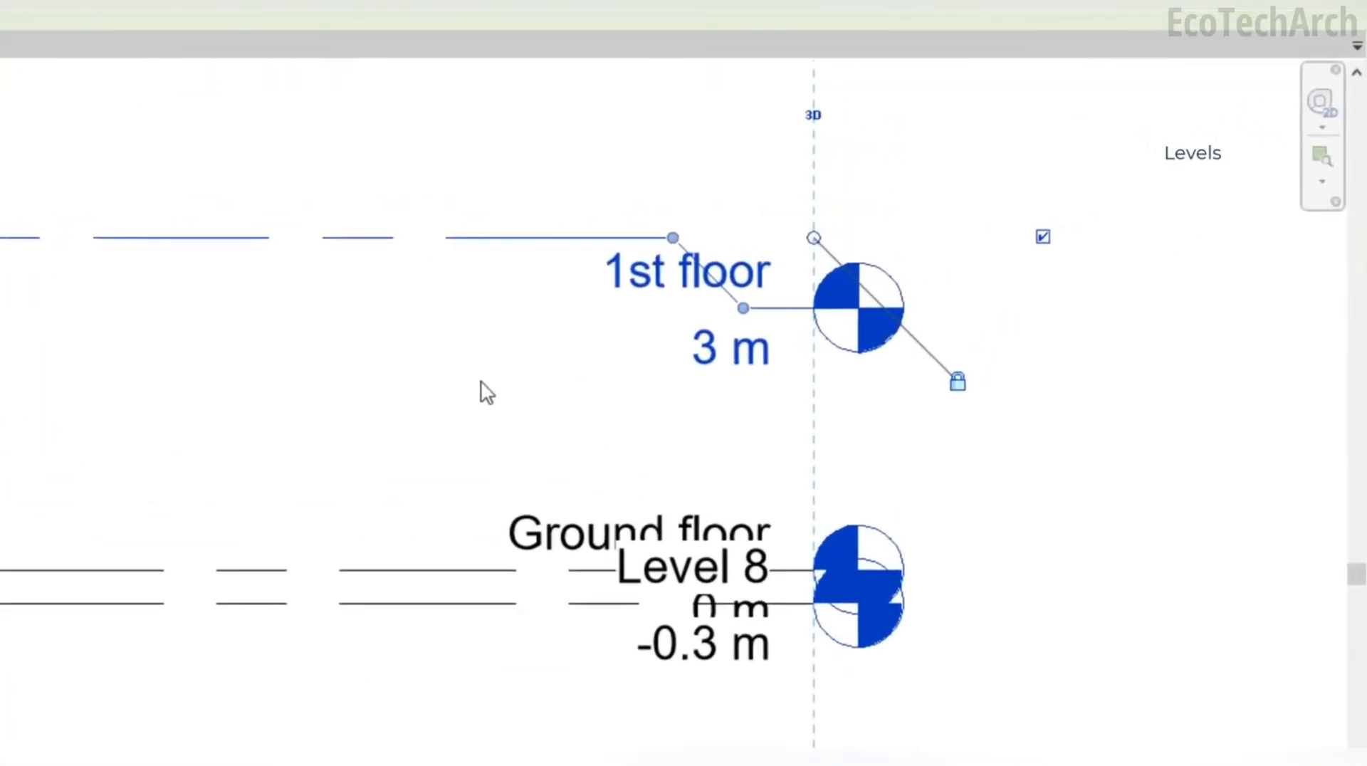
pyautogui.moveTo(675, 236); pyautogui.dragTo(484, 238)
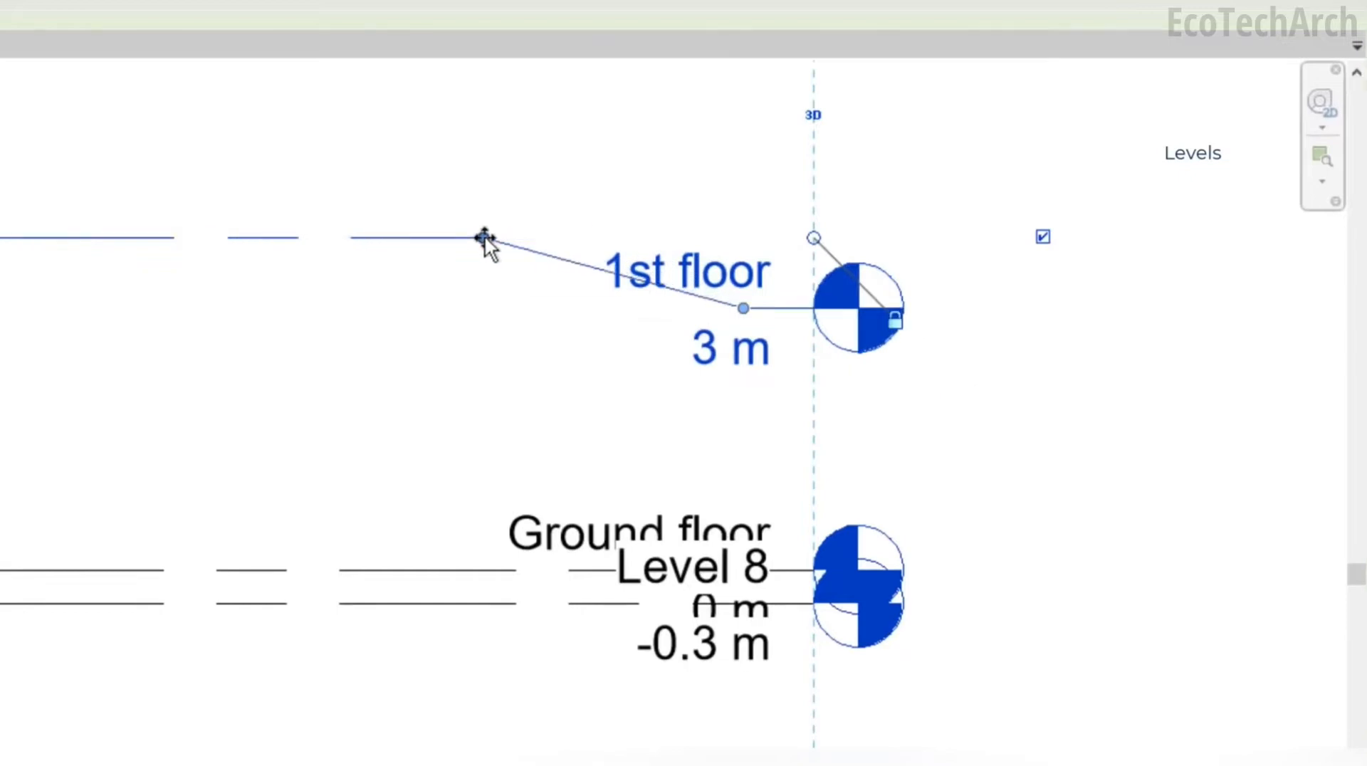
pyautogui.moveTo(742, 309); pyautogui.dragTo(741, 349)
pyautogui.click(378, 439)
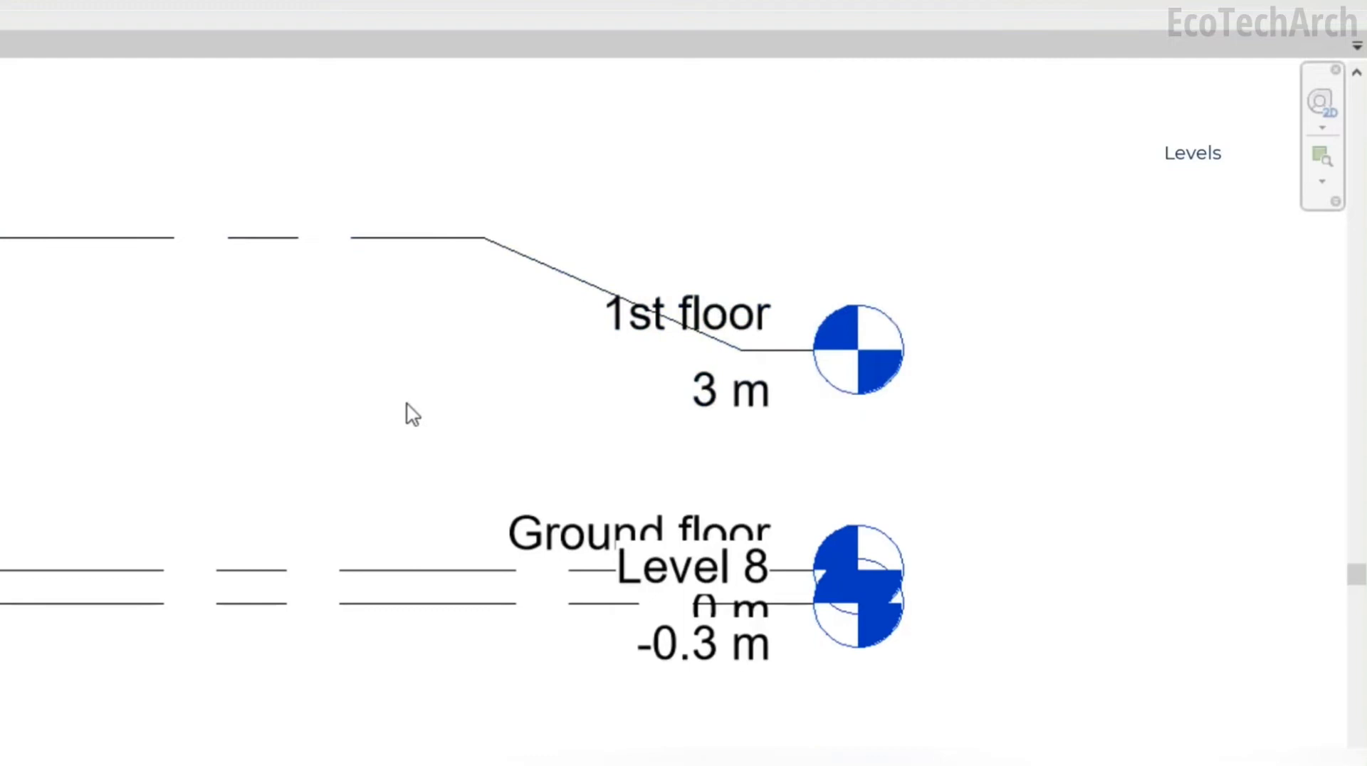
pyautogui.scroll(-1, 413, 414)
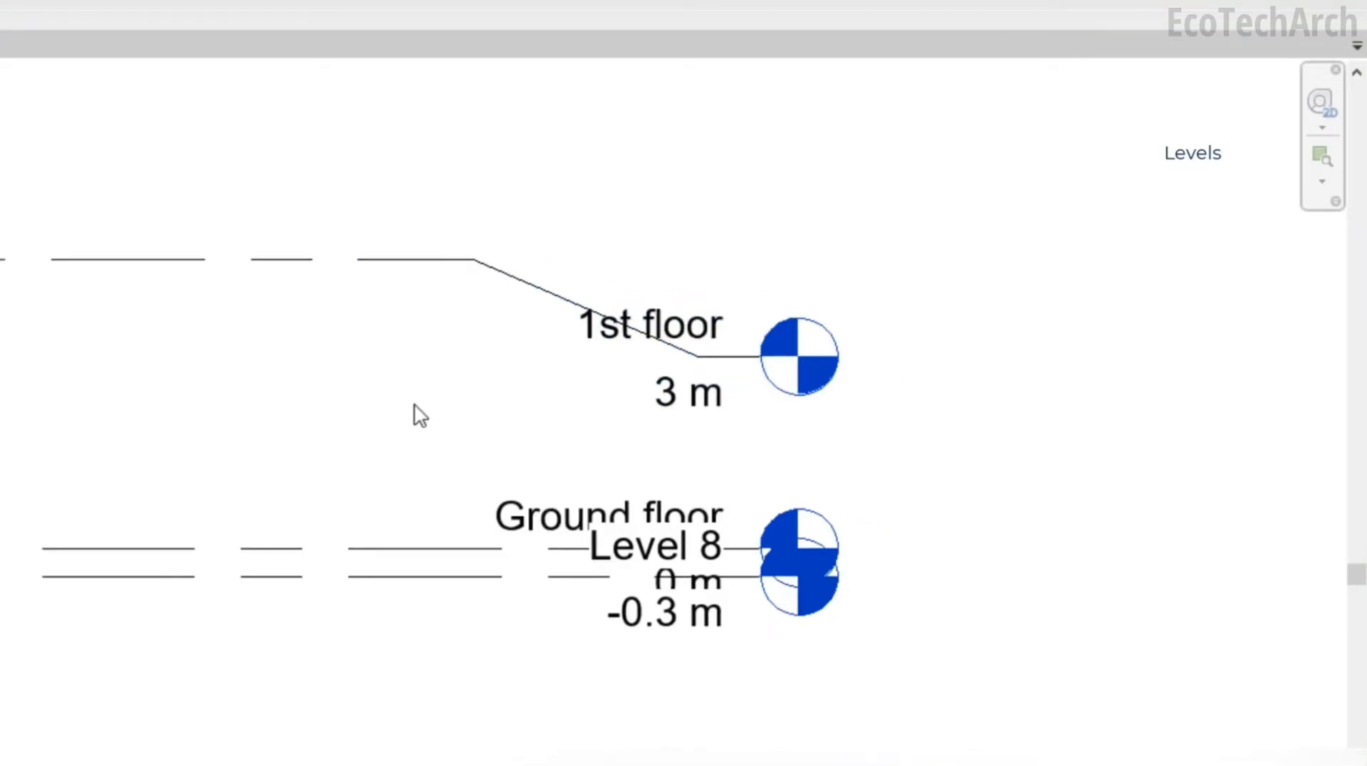
pyautogui.scroll(1, 425, 418)
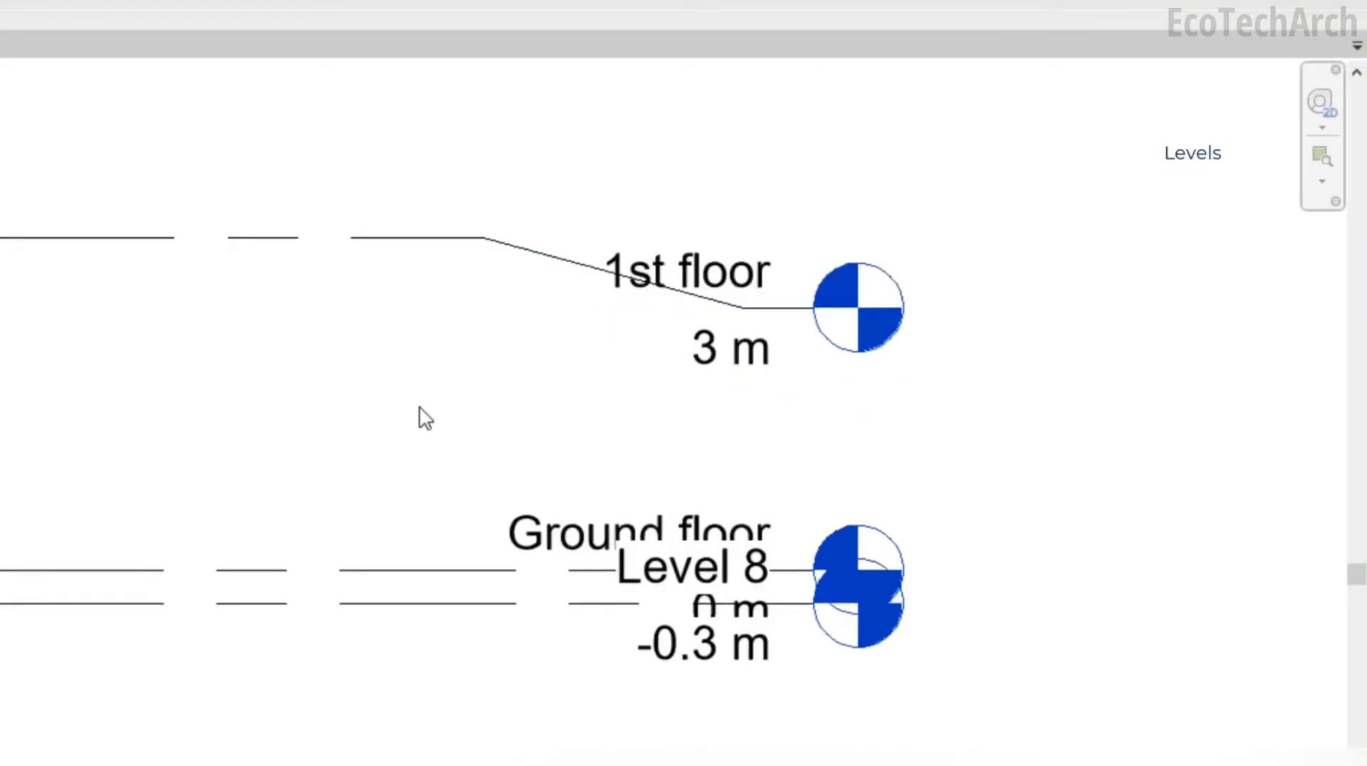
# Step: Add an elbow to the -0.3 m level and offset its head below the Ground floor label so they do not overlap
pyautogui.click(566, 621)
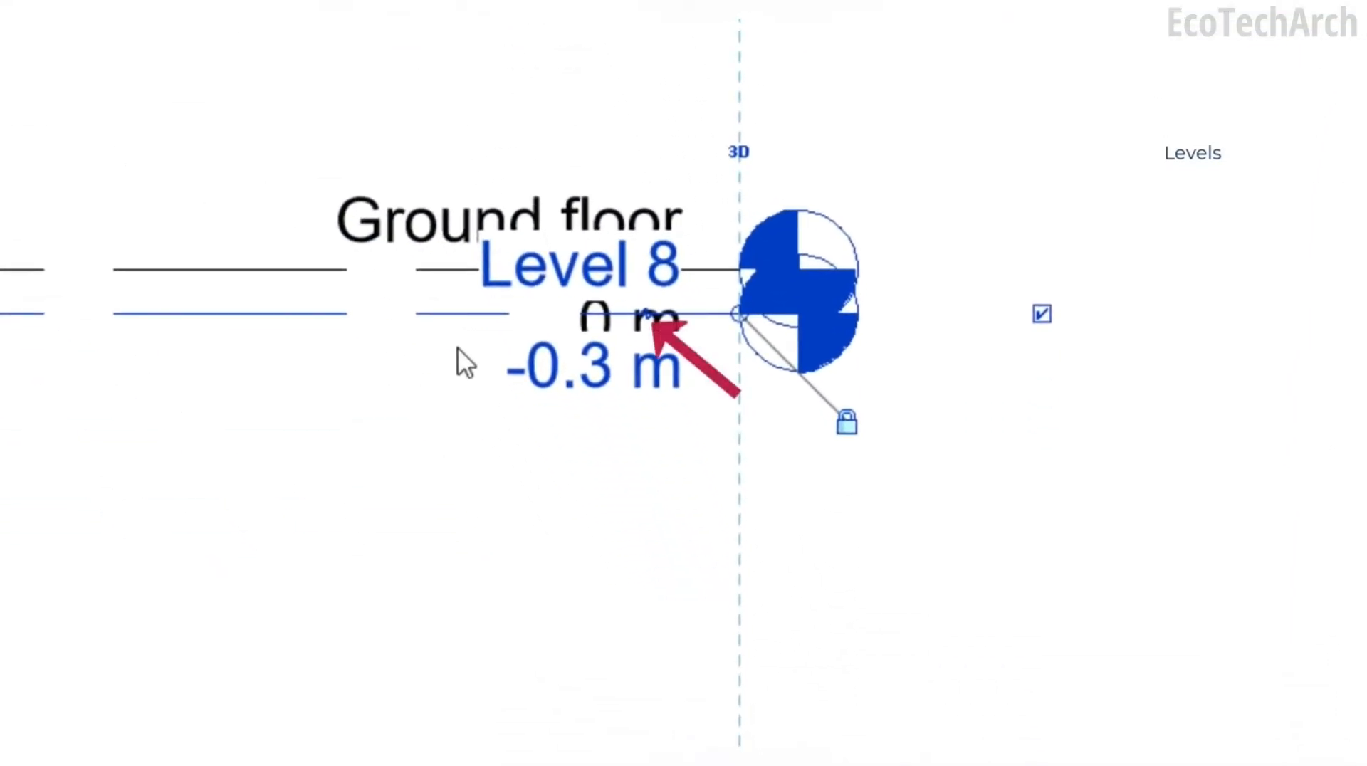
pyautogui.click(649, 319)
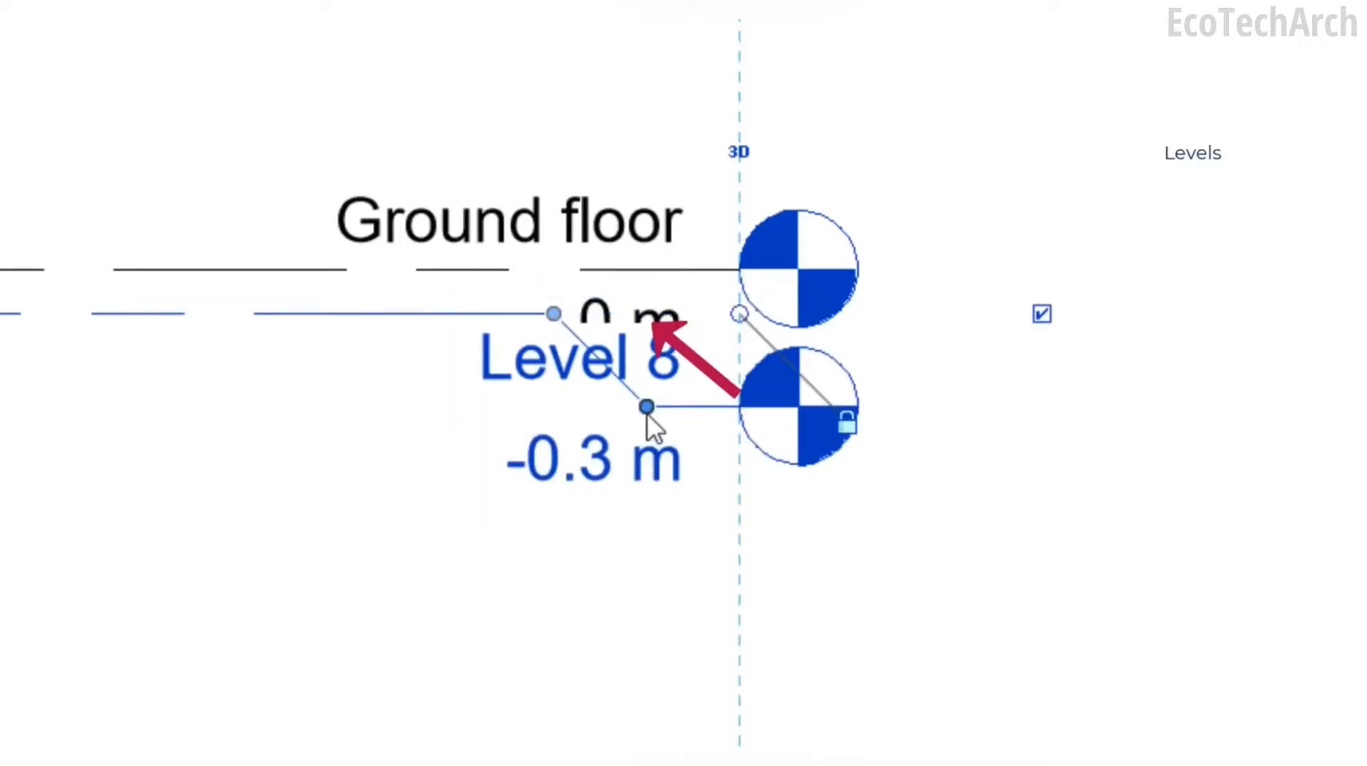
pyautogui.moveTo(553, 313); pyautogui.dragTo(227, 313)
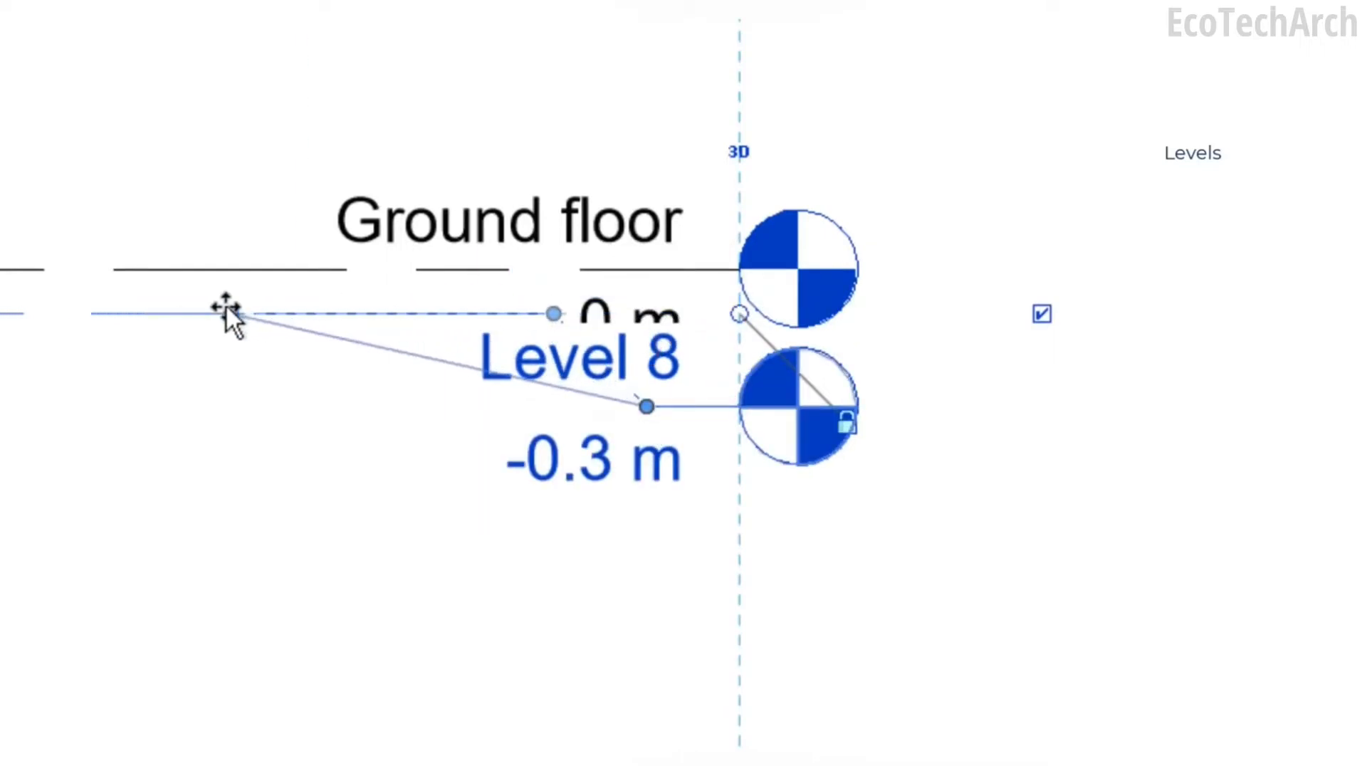
pyautogui.moveTo(646, 406); pyautogui.dragTo(645, 517)
pyautogui.click(283, 494)
pyautogui.scroll(-5, 441, 240)
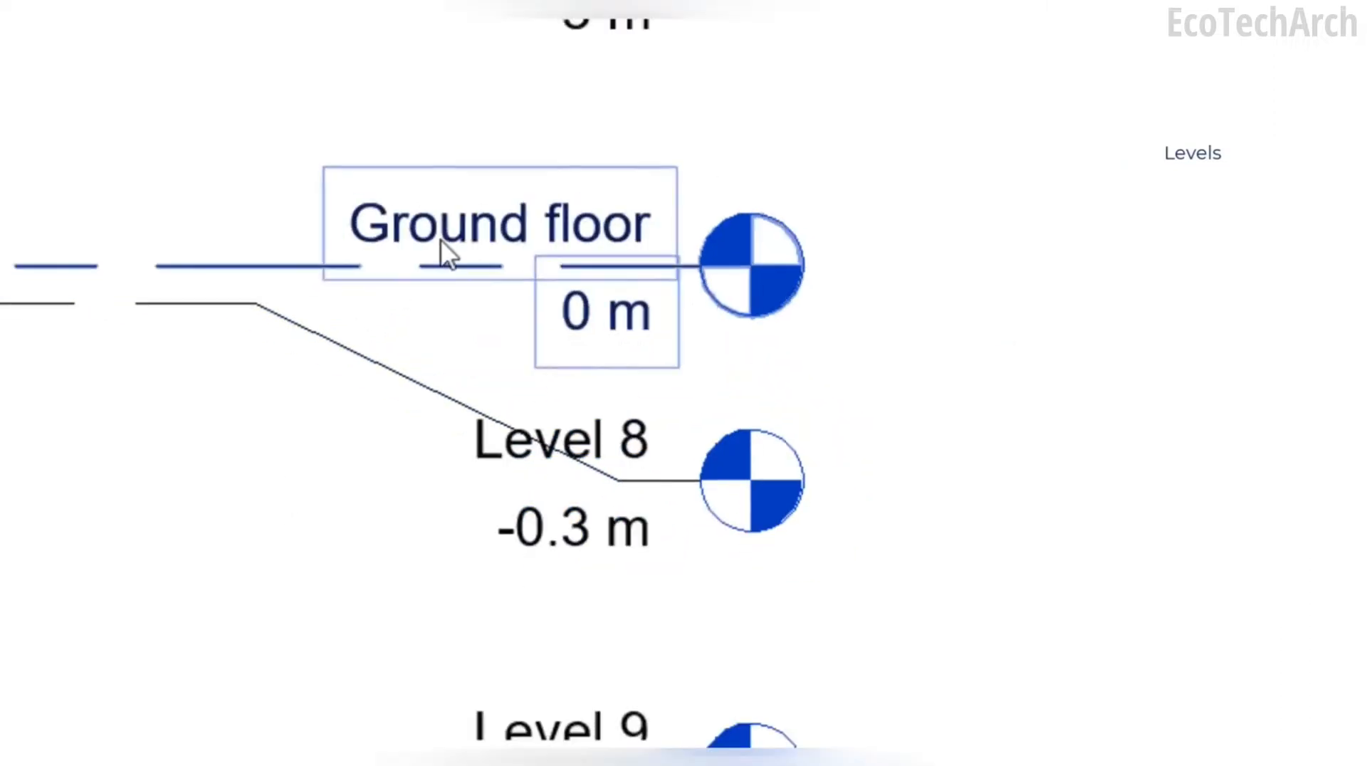
# Step: Add an elbow to the -4.6 m level and offset its head well below the other footing labels
pyautogui.scroll(3, 595, 698)
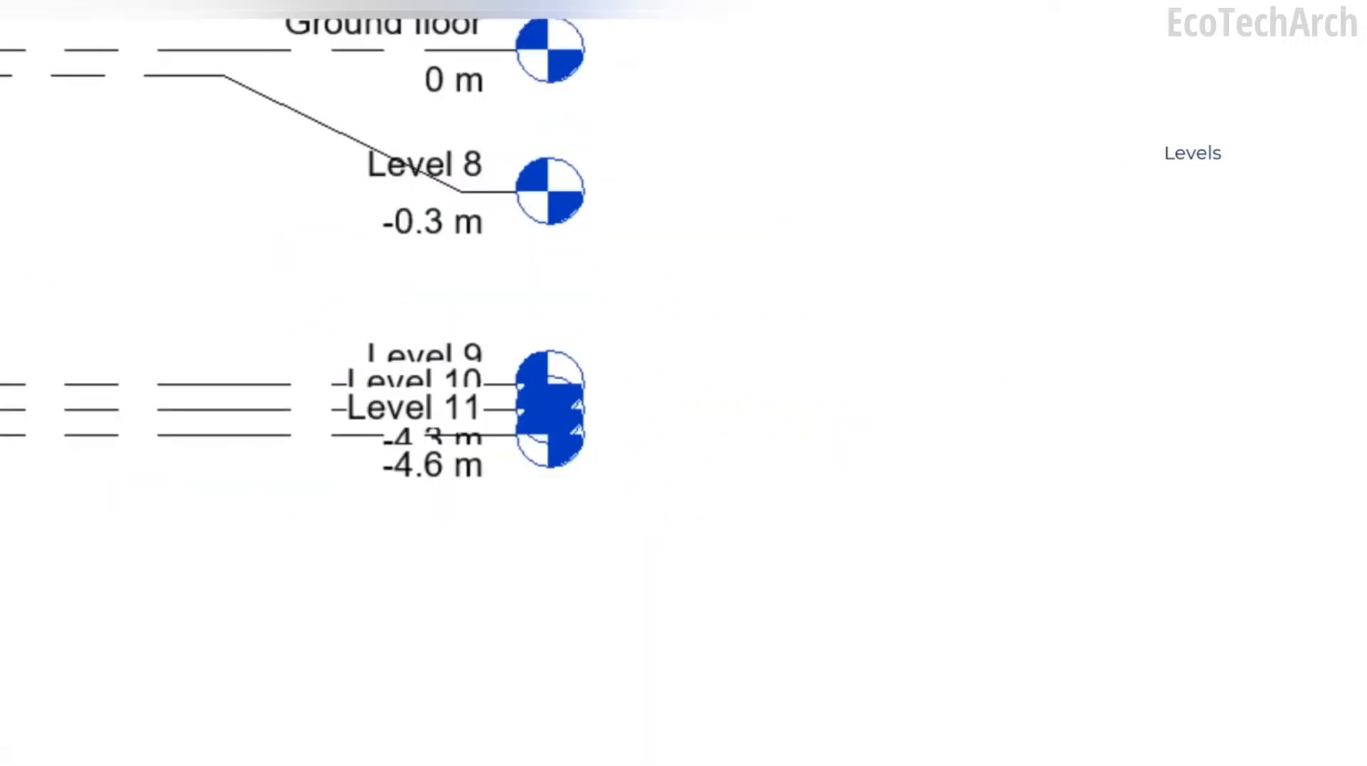
pyautogui.moveTo(697, 479); pyautogui.dragTo(737, 649, button='middle')
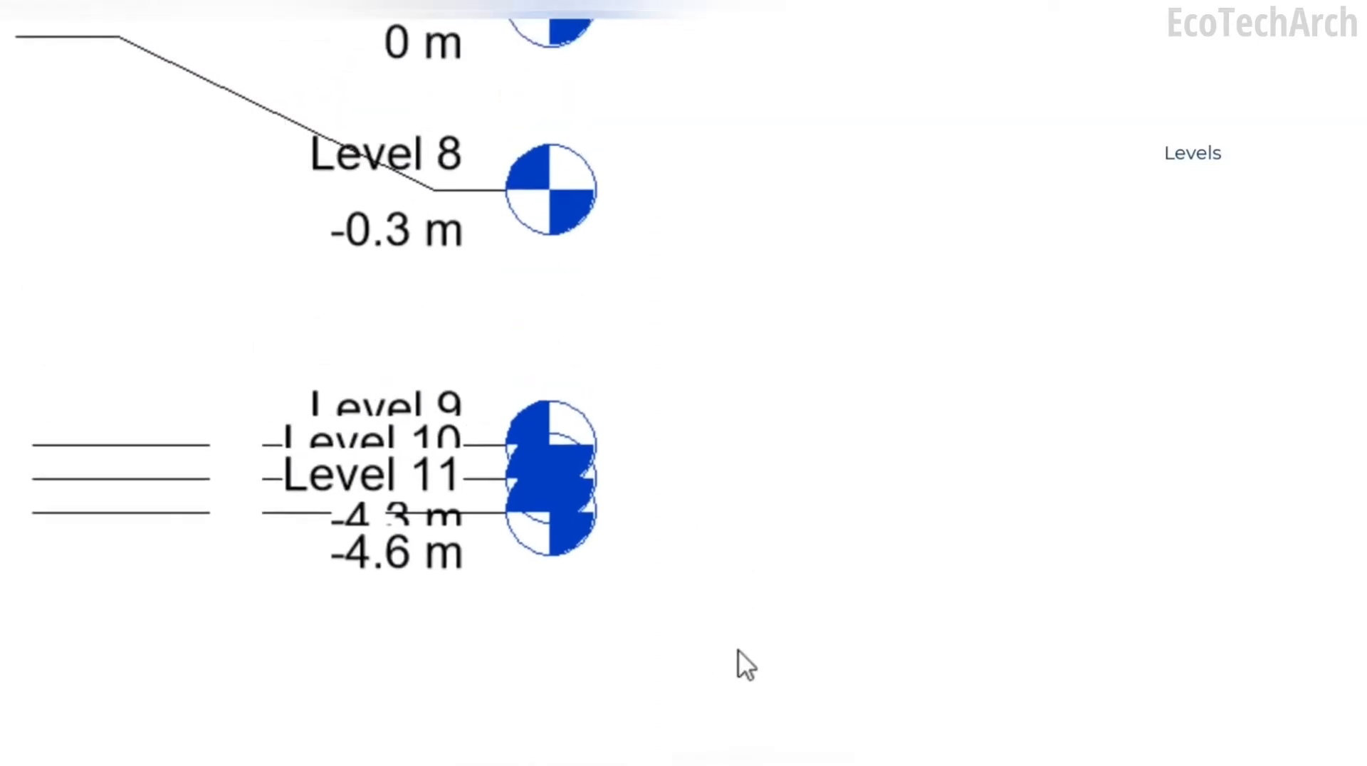
pyautogui.click(385, 524)
pyautogui.click(409, 514)
pyautogui.moveTo(436, 583); pyautogui.dragTo(448, 711)
pyautogui.moveTo(363, 517); pyautogui.dragTo(120, 528)
# Step: Add an elbow to the -4.3 m level and offset its head between the -4 m and -4.6 m heads
pyautogui.click(193, 482)
pyautogui.click(410, 480)
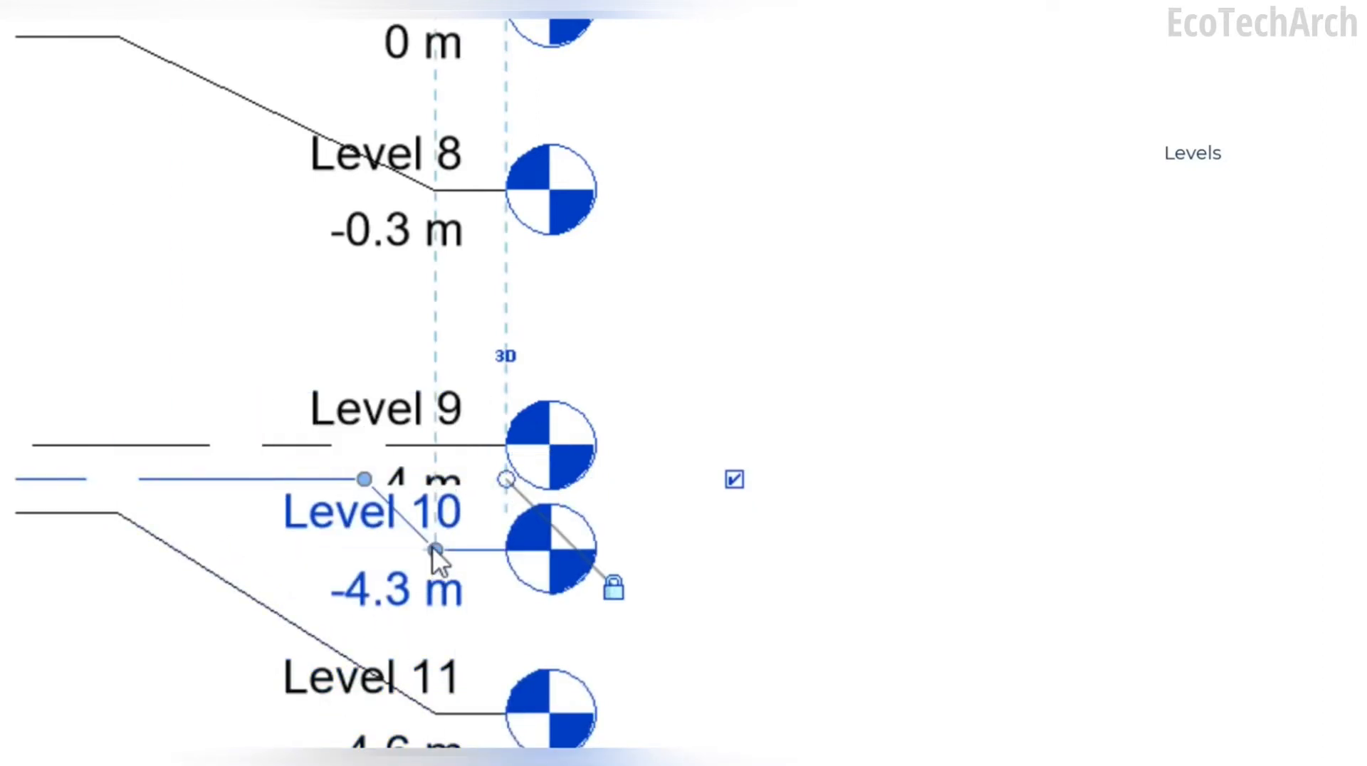
pyautogui.moveTo(435, 550); pyautogui.dragTo(489, 614)
# Step: Square the elbows of Level 11 and Level 10 so their leader segments drop vertically
pyautogui.click(499, 734)
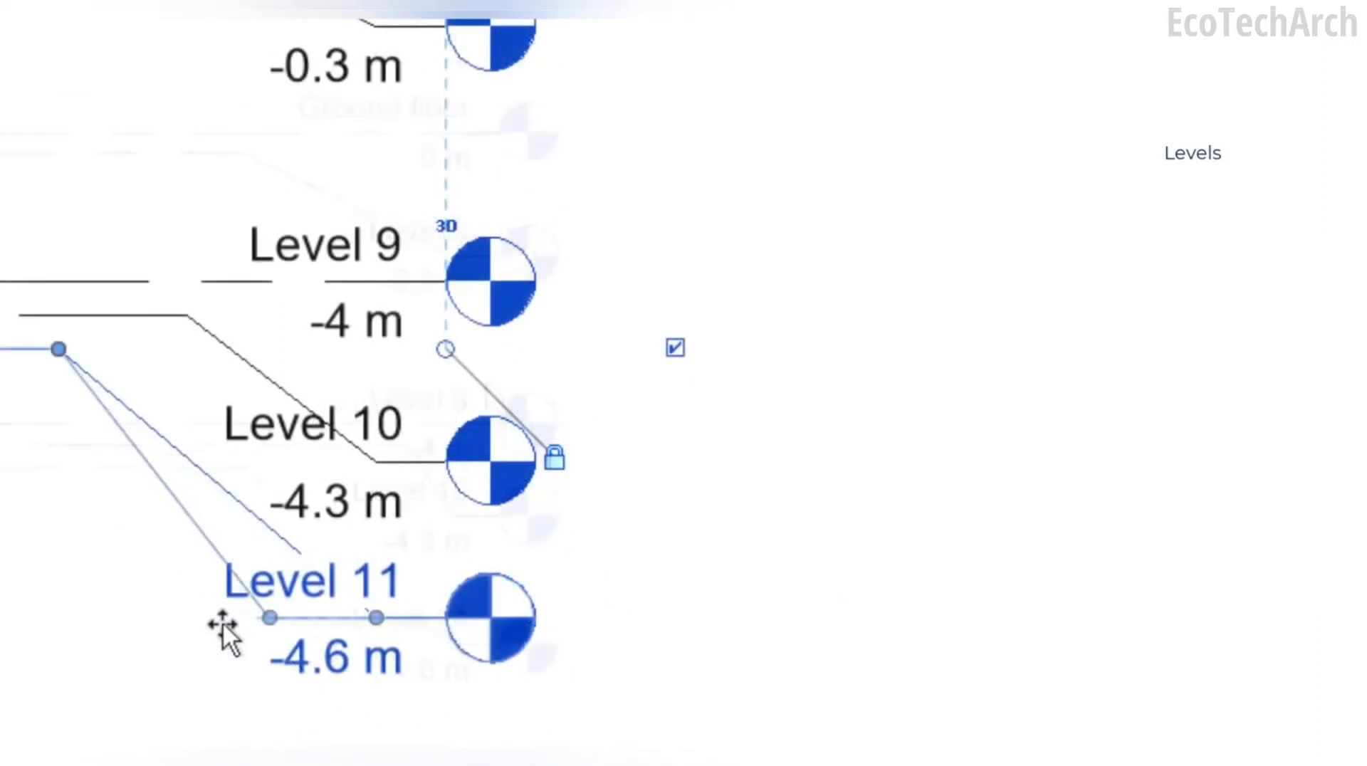
pyautogui.moveTo(220, 626); pyautogui.dragTo(42, 613)
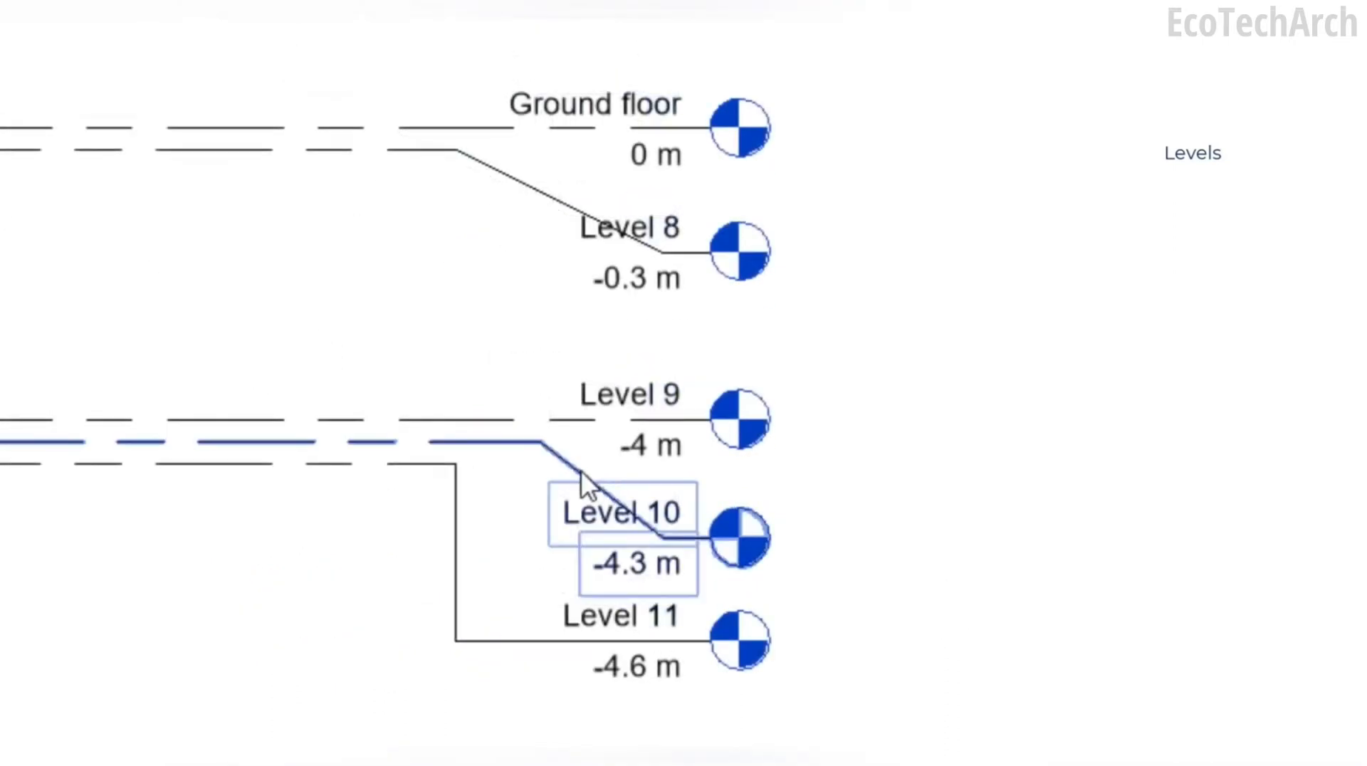
pyautogui.click(605, 498)
pyautogui.moveTo(669, 541); pyautogui.dragTo(538, 540)
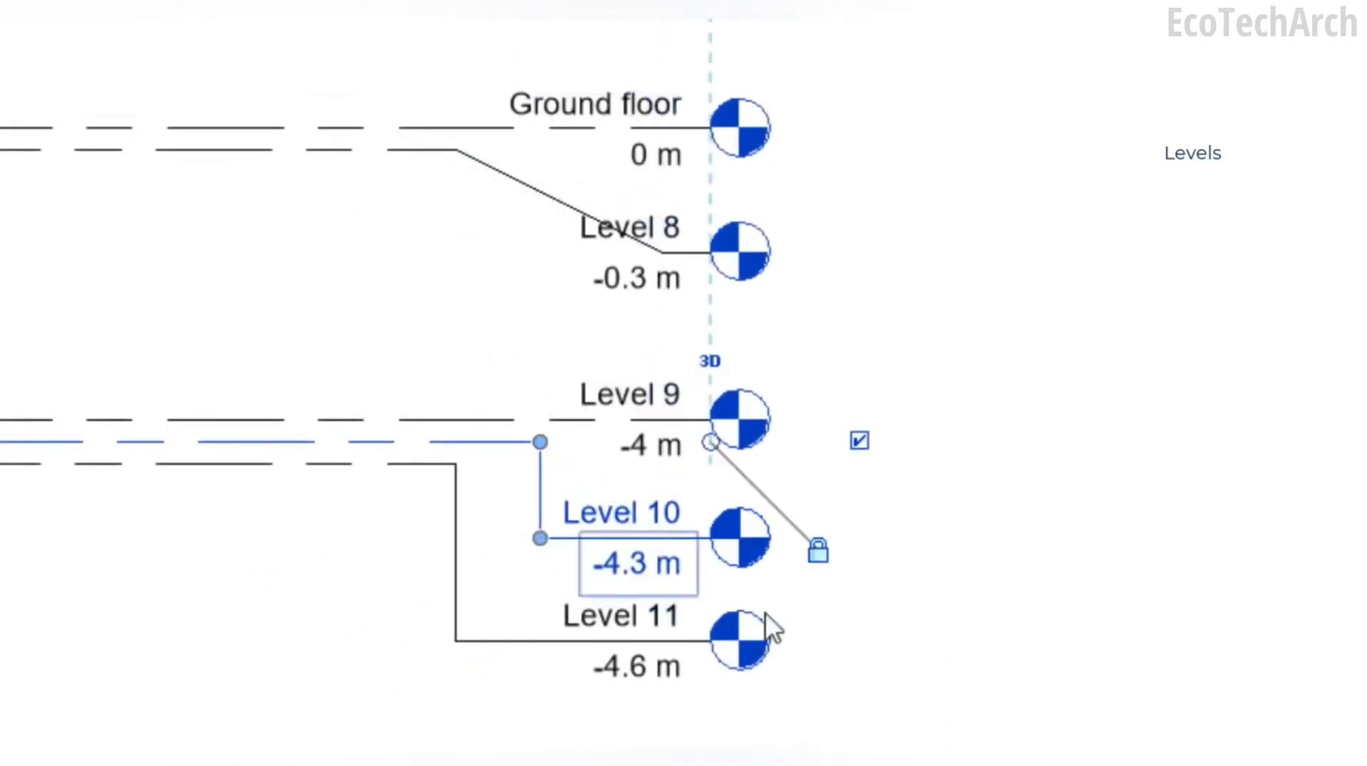
pyautogui.press('Escape')
# Step: Rename Levels 8, 9, 10 and 11 as T.O. Fnd. Wall, T.O. Slab, T.O. Footing and B.O. Footing
pyautogui.scroll(-1, 1057, 638)
pyautogui.scroll(-2, 1040, 526)
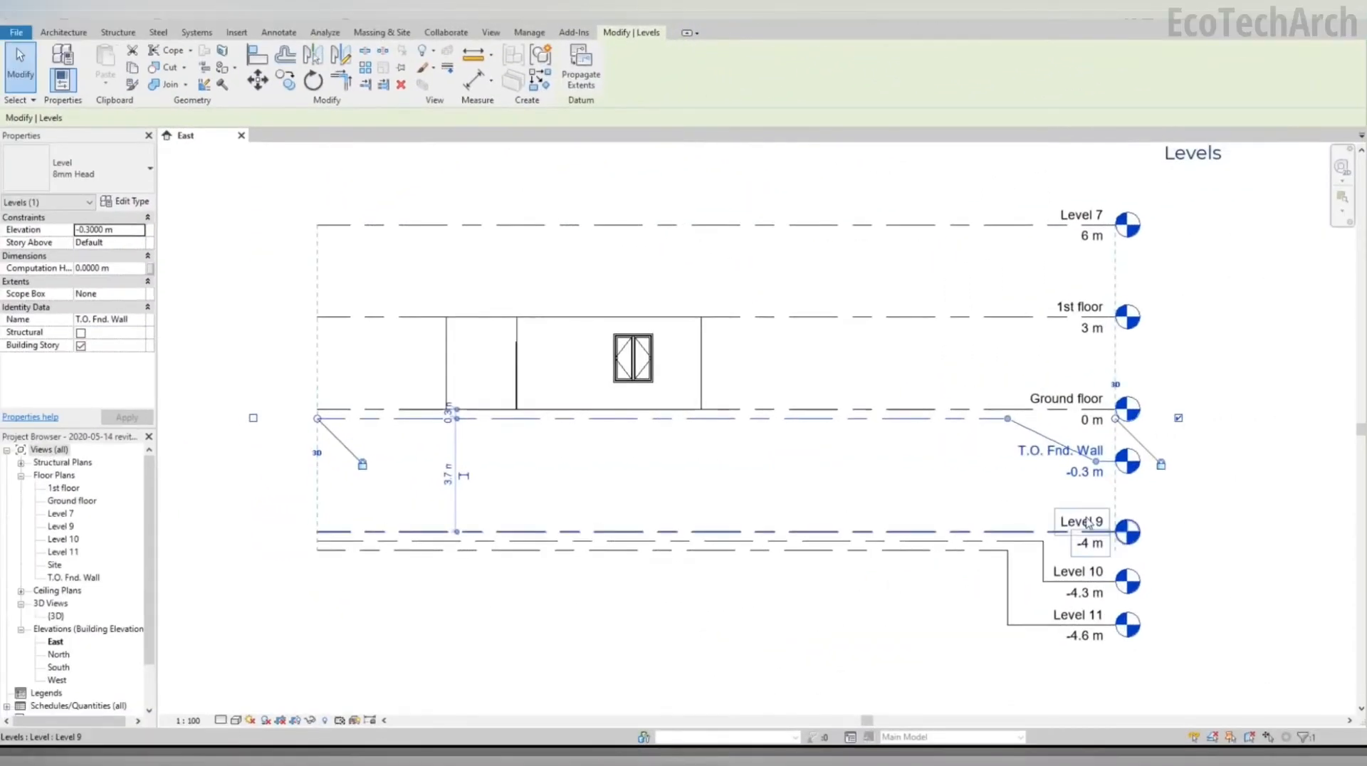
pyautogui.doubleClick(1083, 522)
pyautogui.write('T.O. Slab')
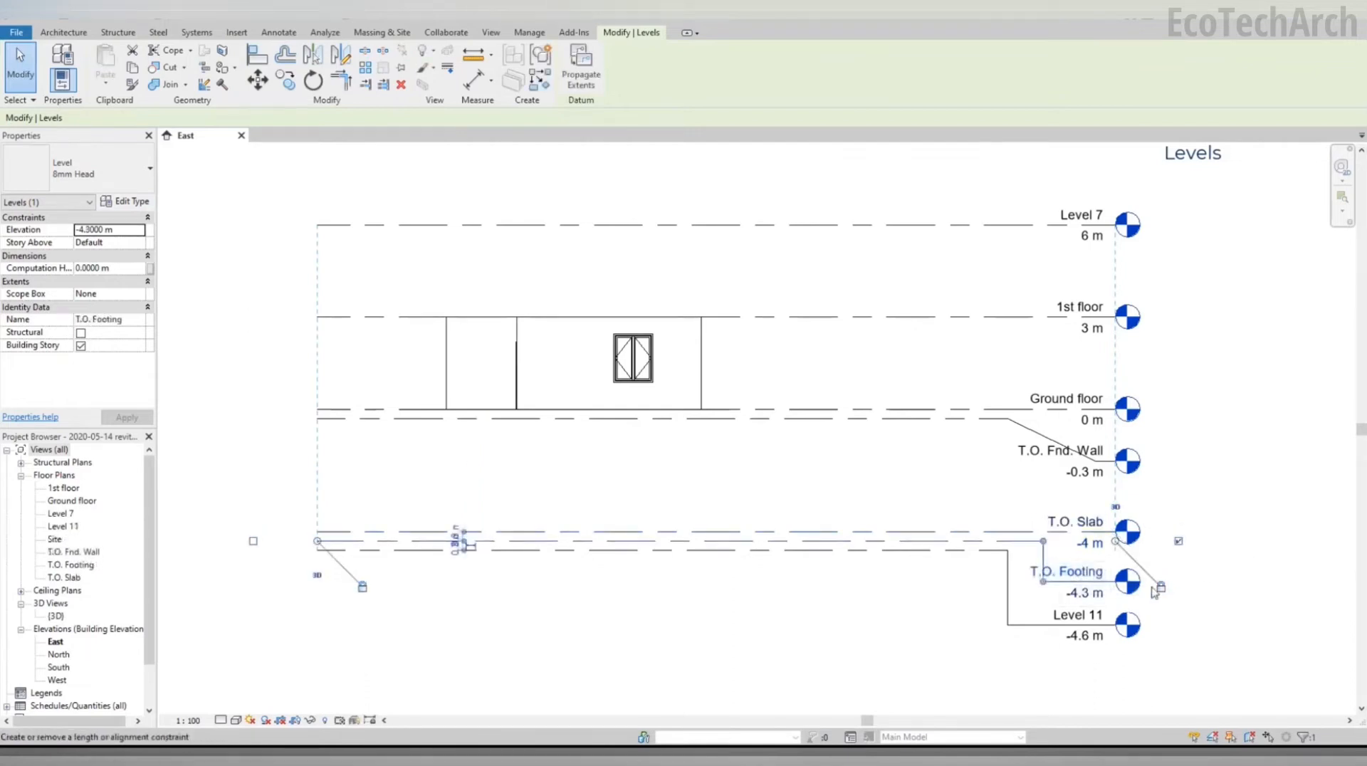
pyautogui.doubleClick(1092, 616)
pyautogui.write('B.')
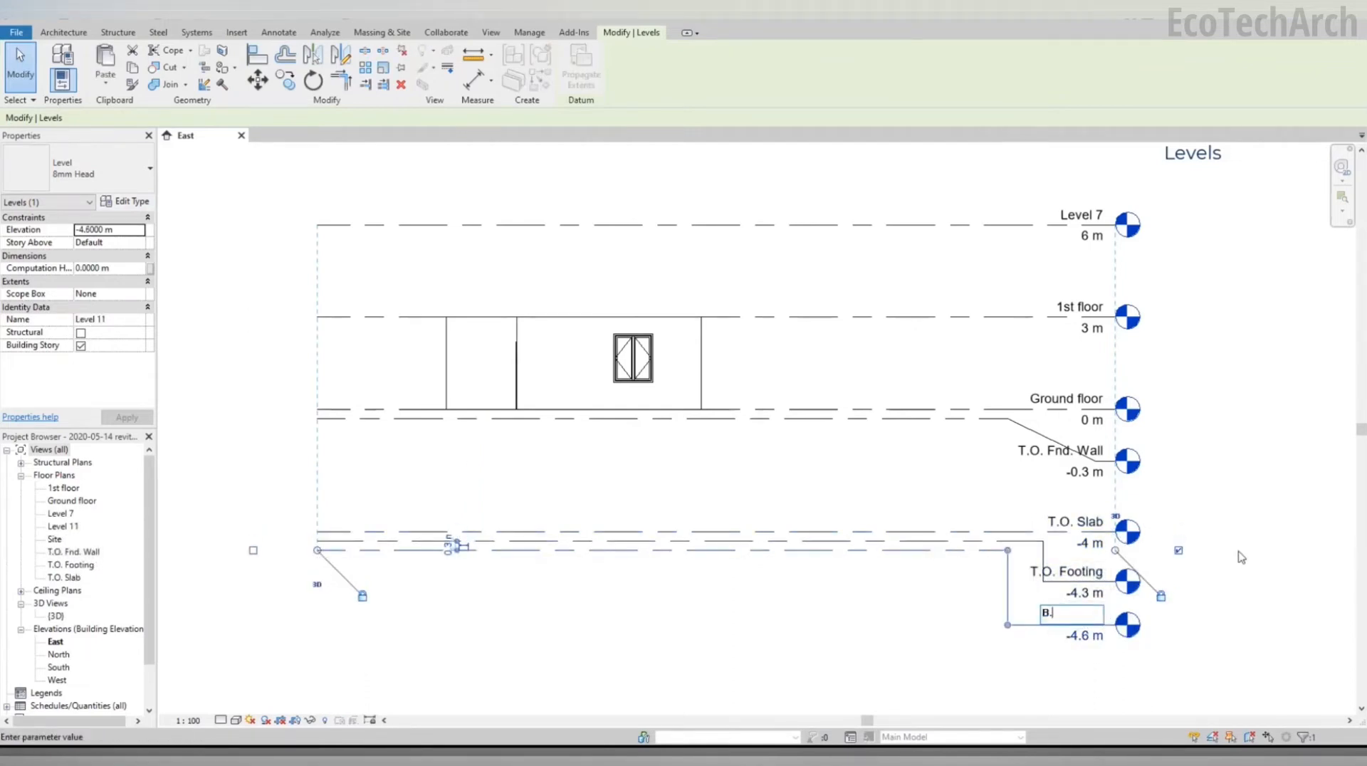
pyautogui.write('O. Footing')
pyautogui.click(1241, 558)
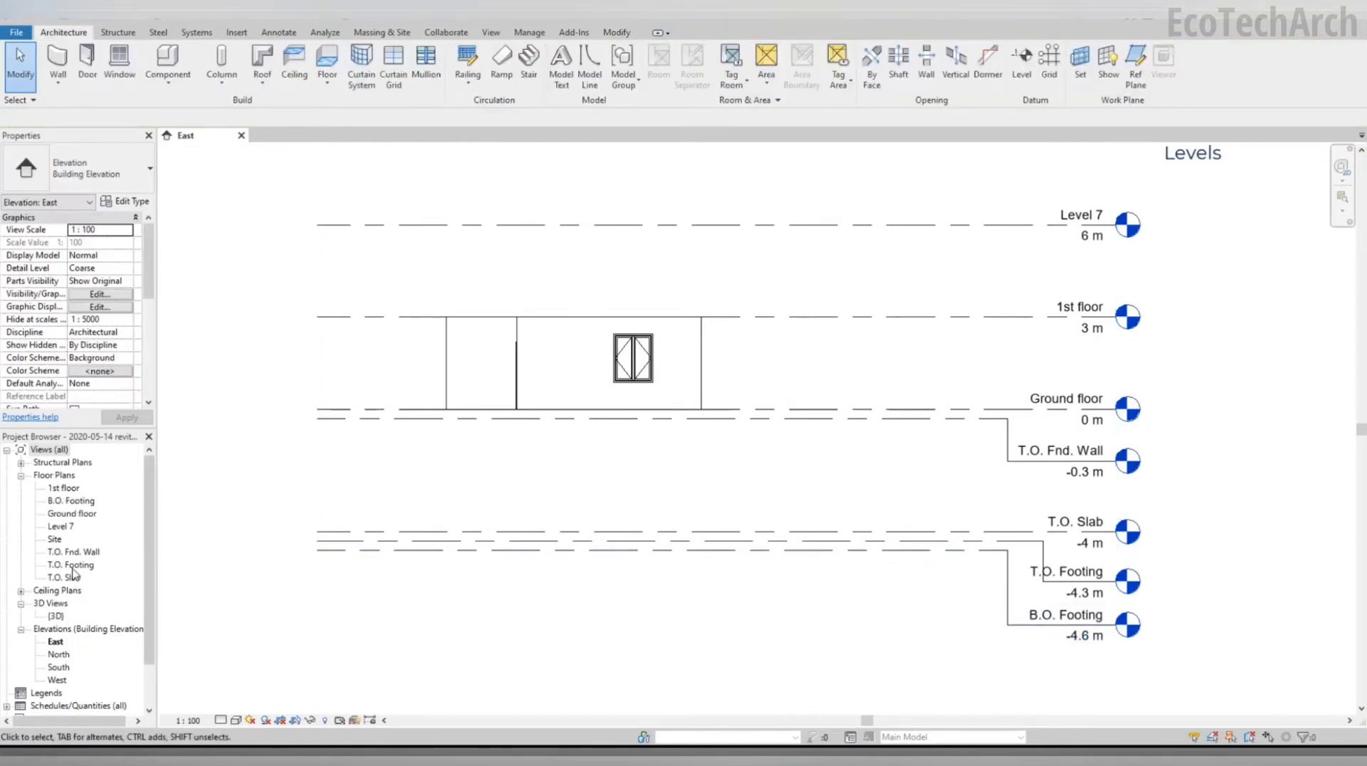
# Step: Delete the B.O. Footing views from the floor plans, ceiling plans and structural plans
pyautogui.click(72, 502)
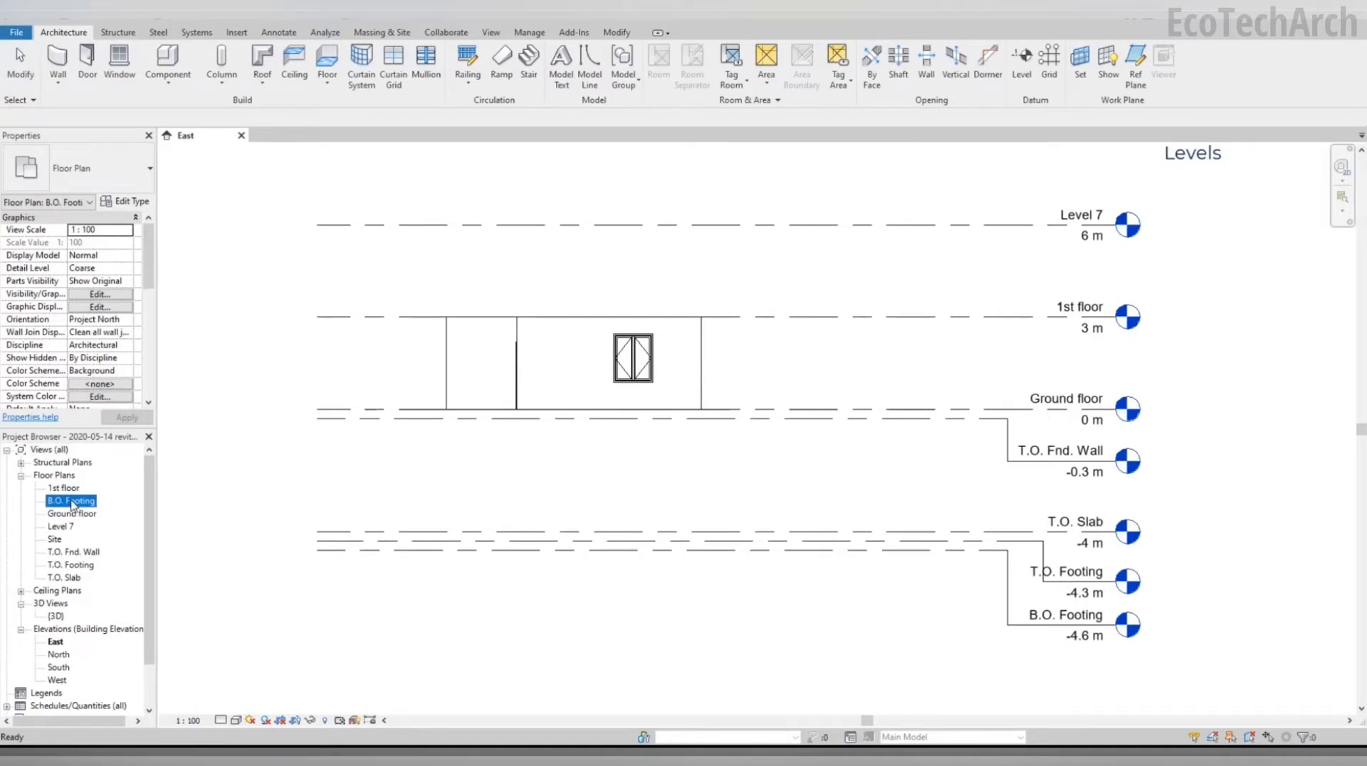
pyautogui.press('Delete')
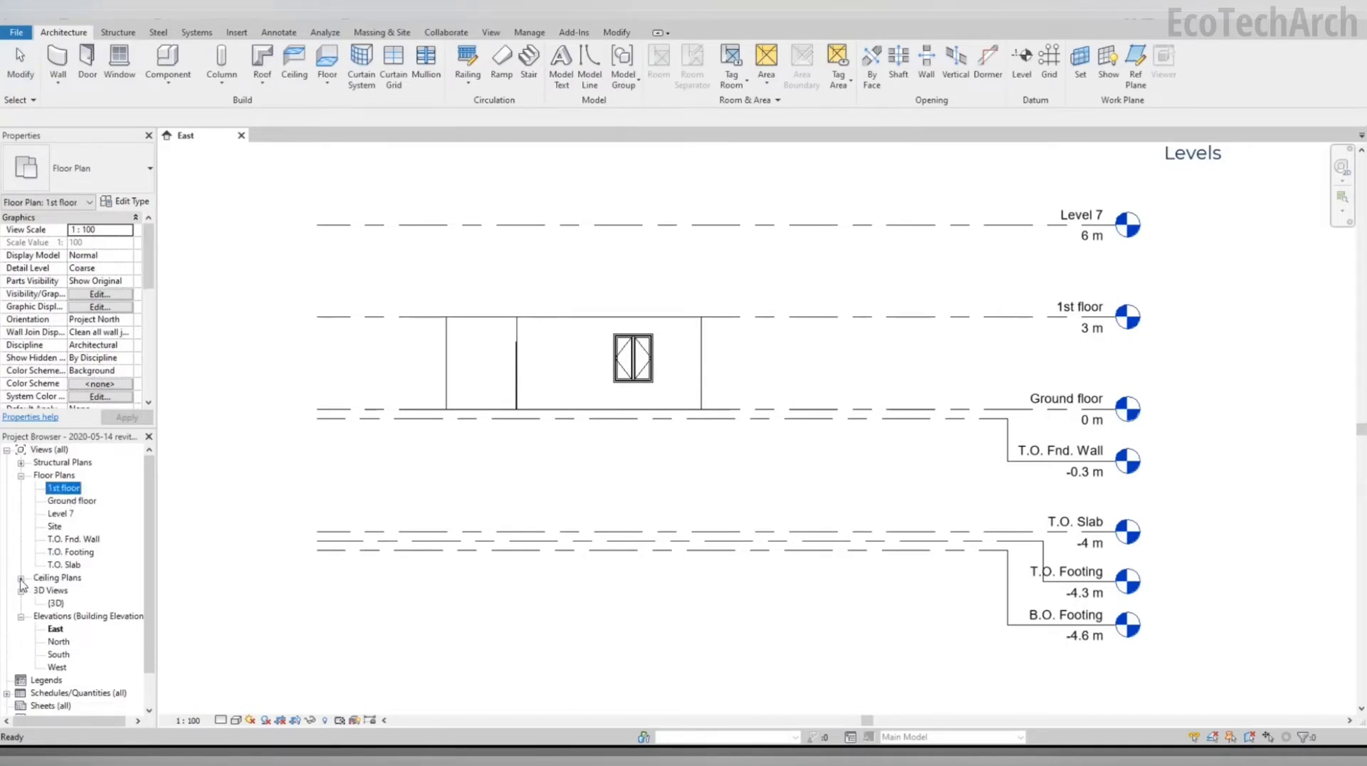
pyautogui.click(20, 578)
pyautogui.click(48, 604)
pyautogui.press('Delete')
pyautogui.click(21, 462)
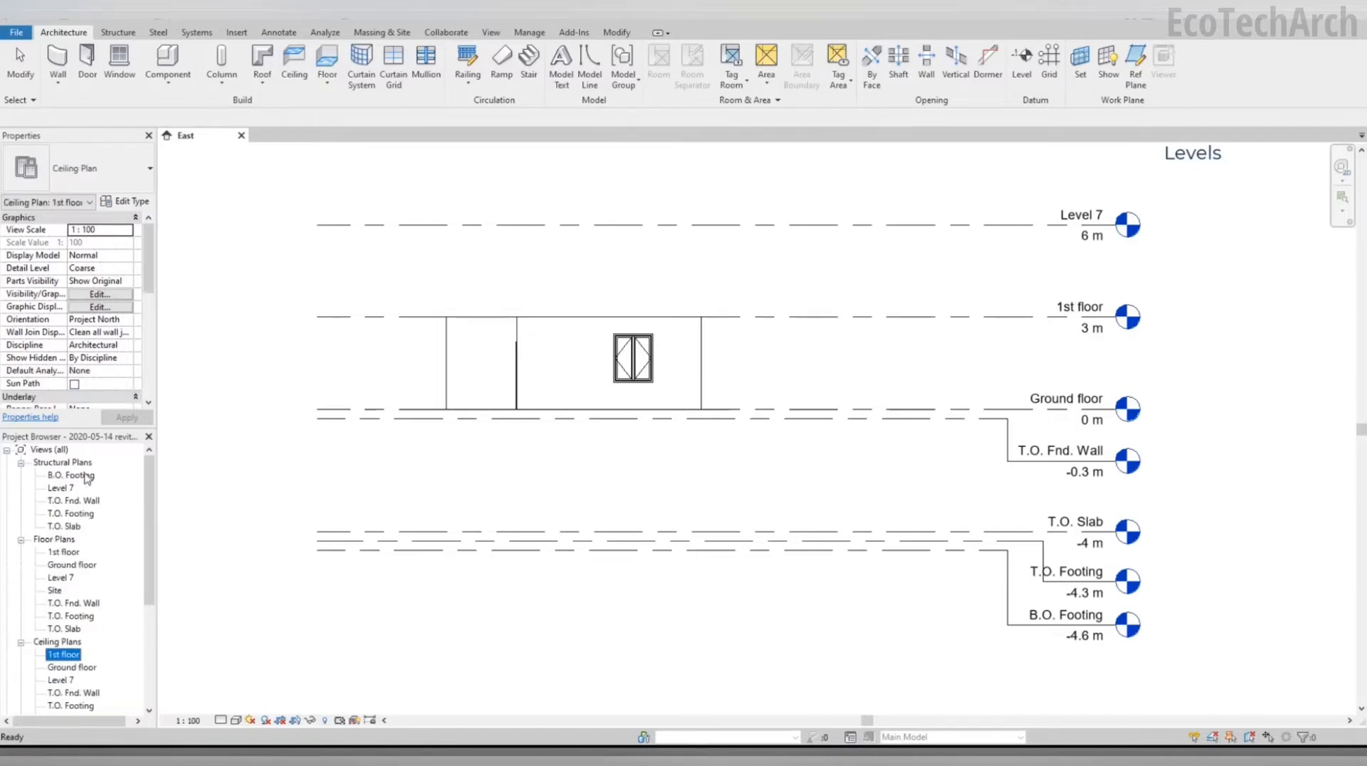
pyautogui.click(72, 475)
pyautogui.press('Delete')
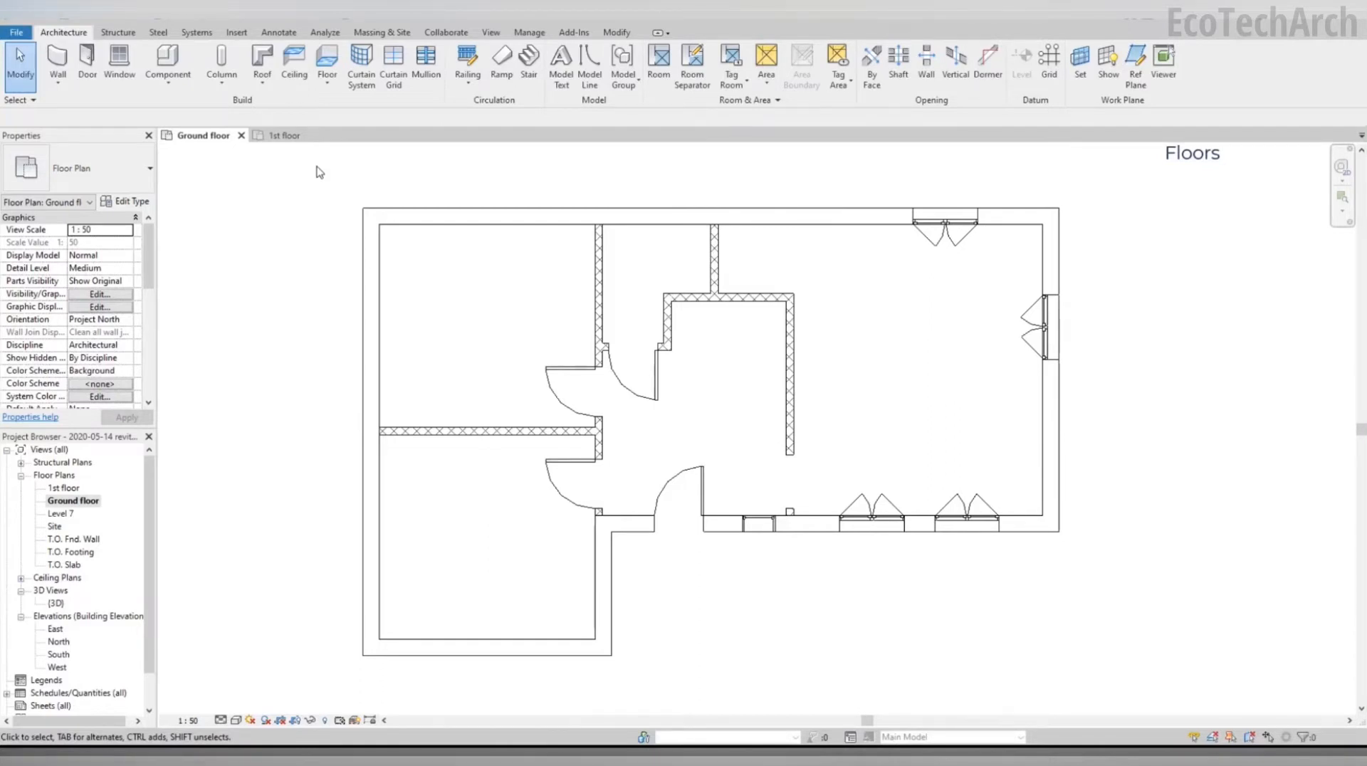
pyautogui.click(319, 87)
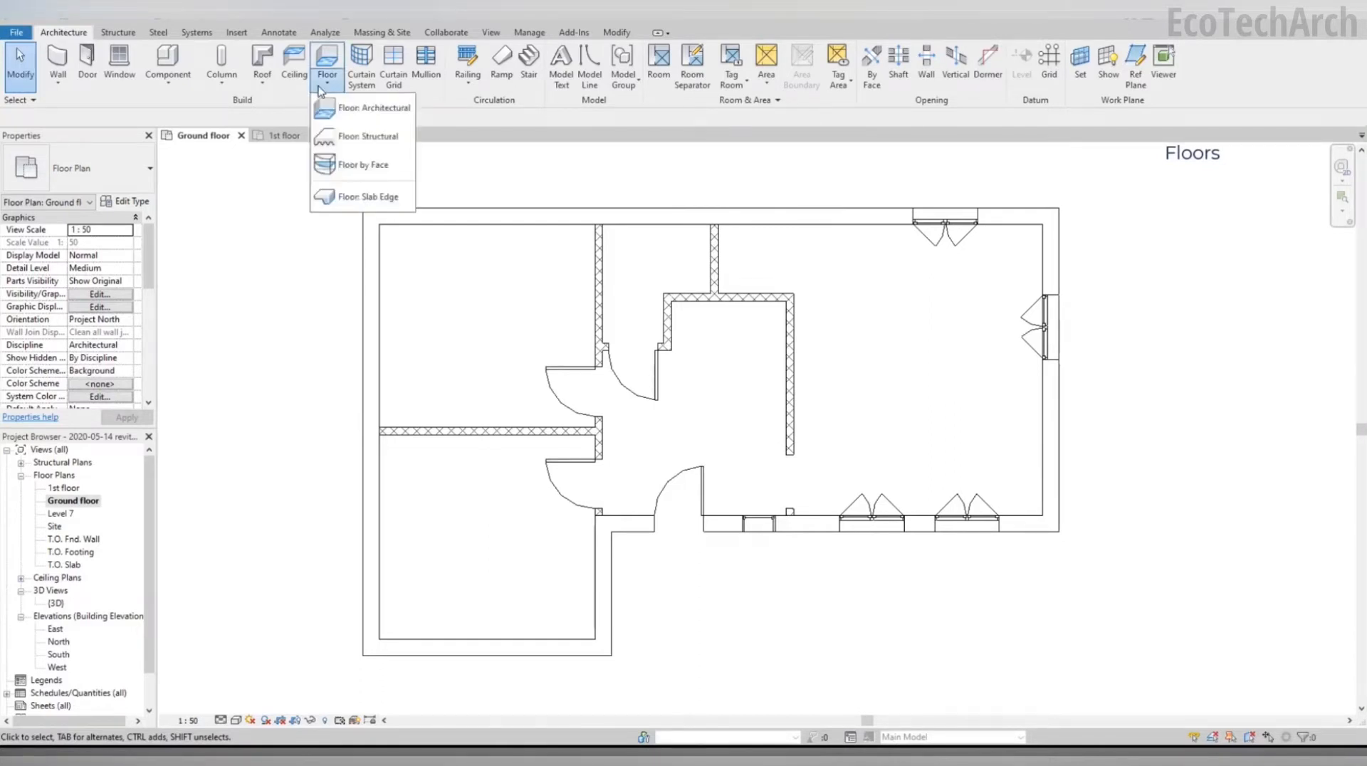
pyautogui.click(354, 111)
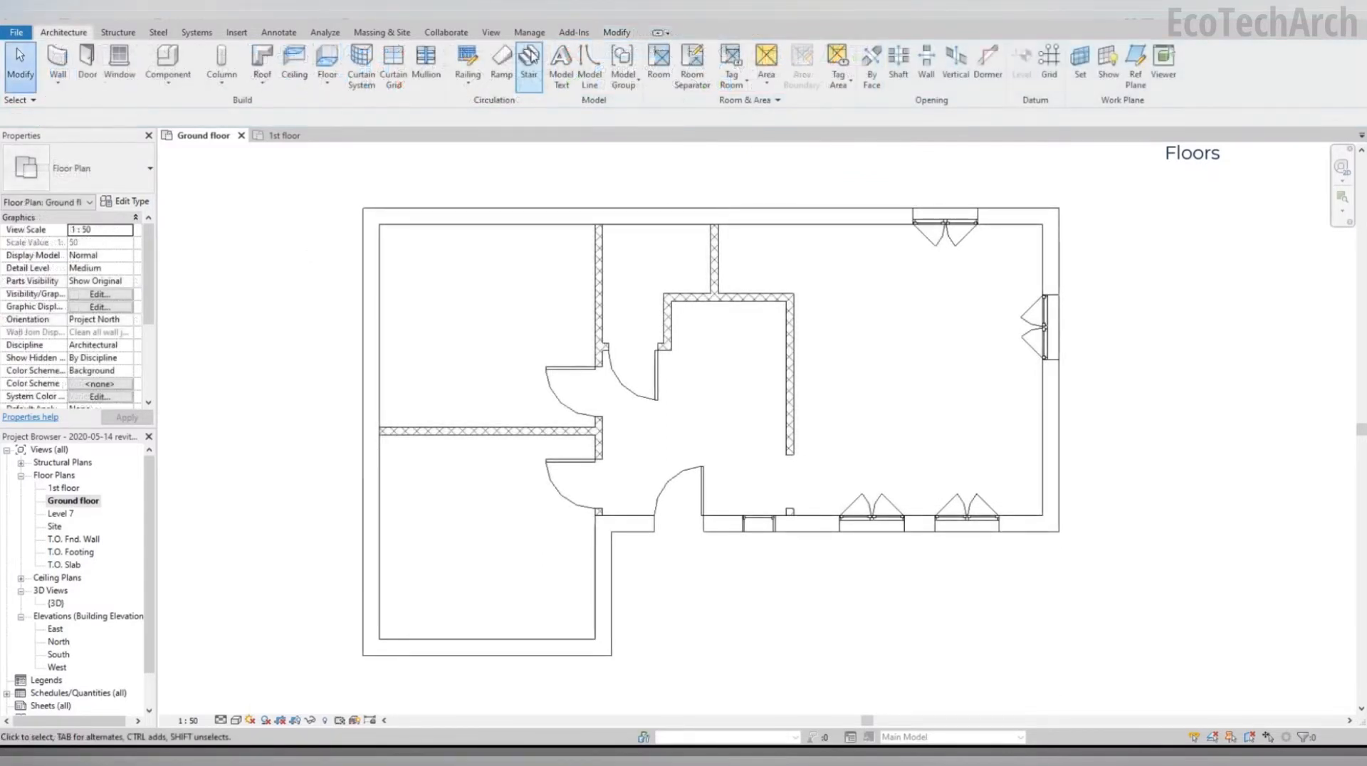
pyautogui.click(532, 55)
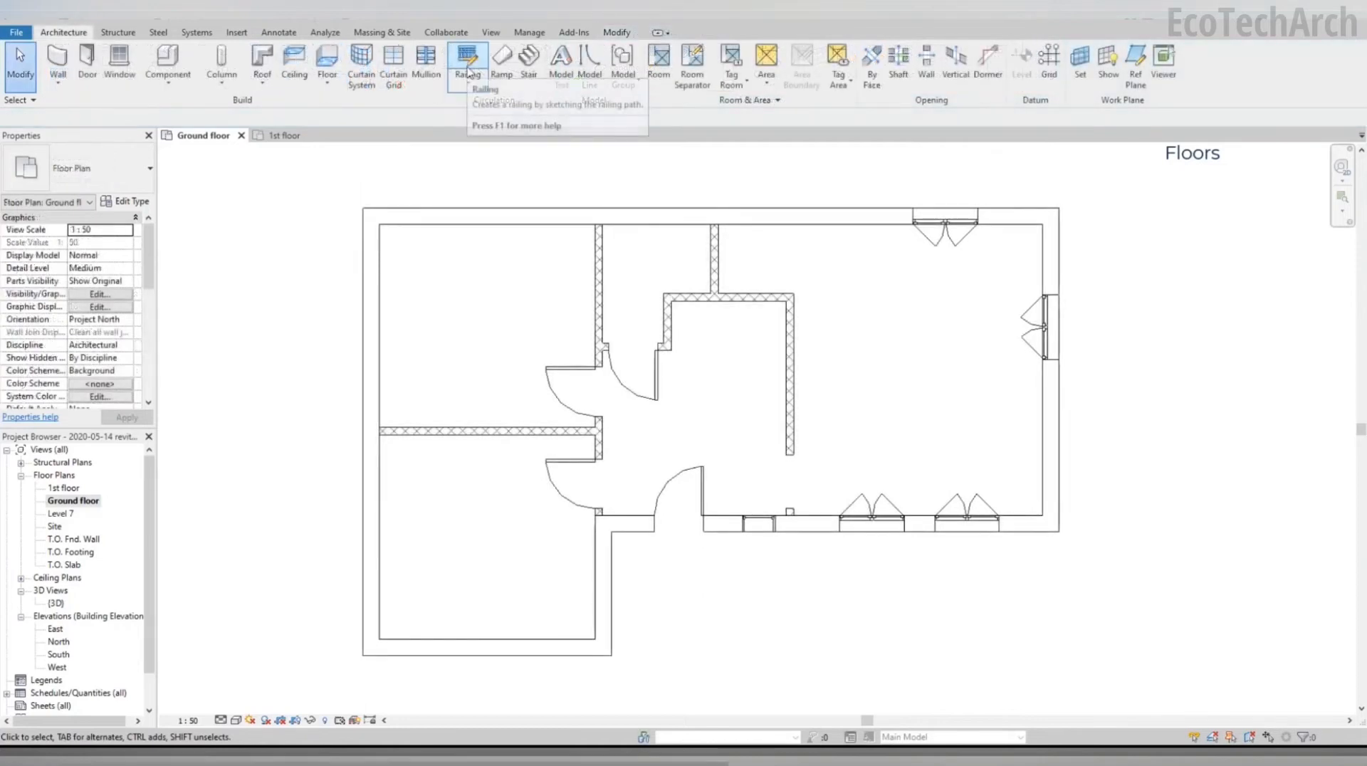
pyautogui.click(506, 84)
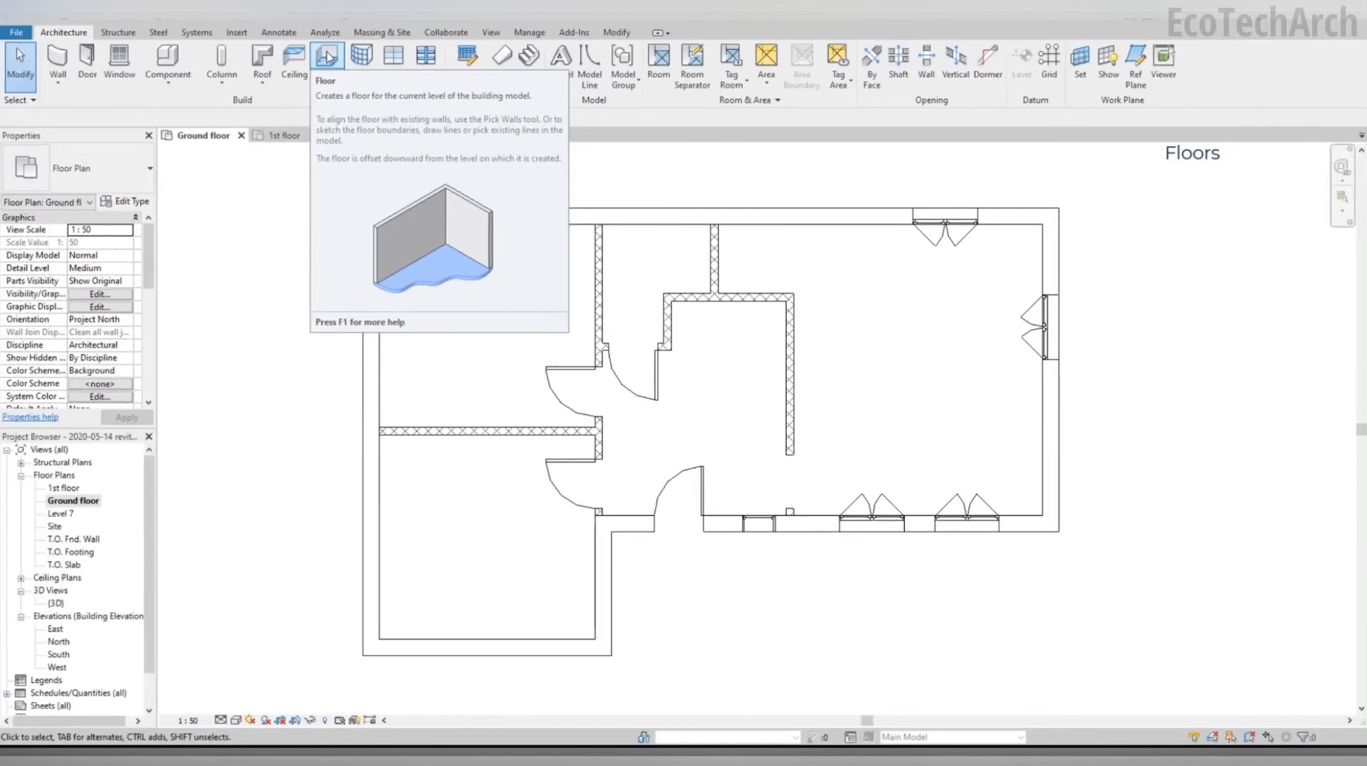
# Step: Start an architectural floor on the Ground floor and outline its boundary with Pick Walls along all six exterior walls
pyautogui.click(327, 56)
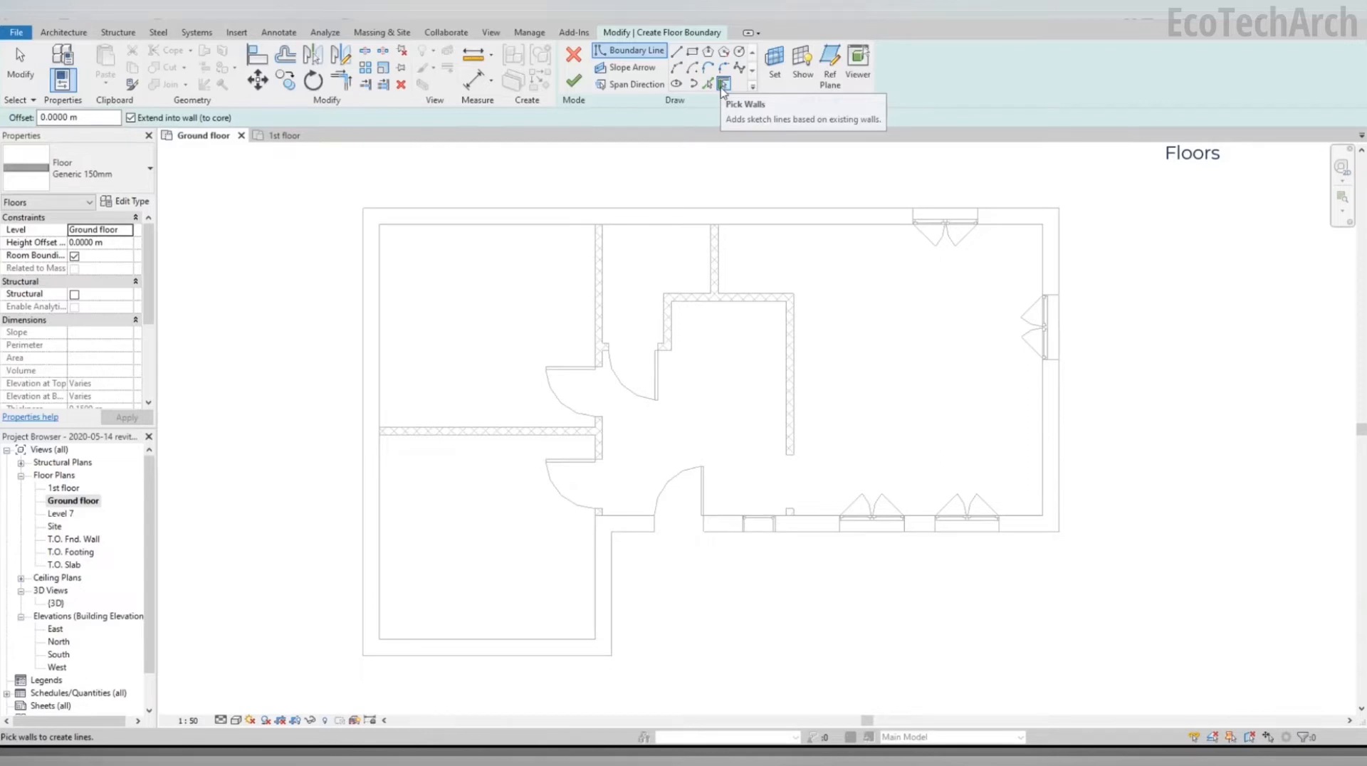
pyautogui.click(582, 215)
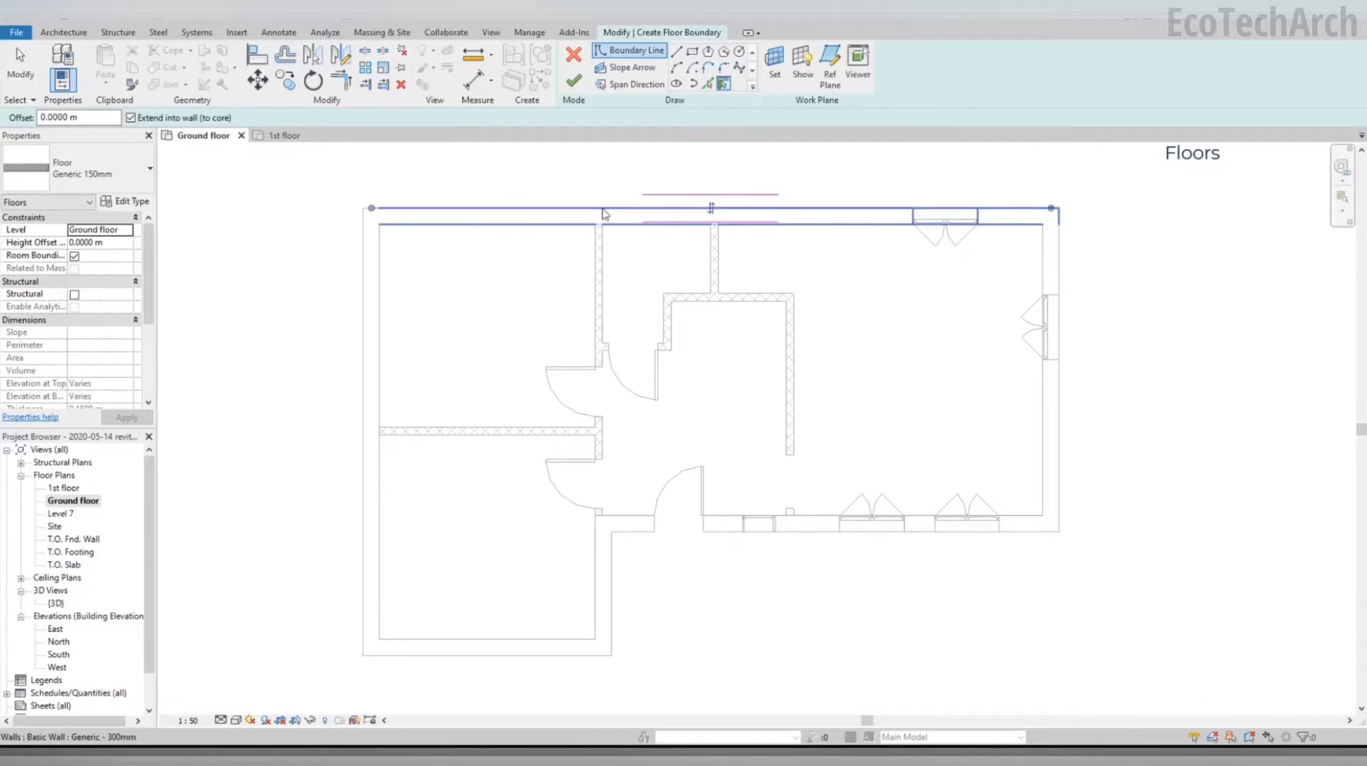
pyautogui.click(1048, 449)
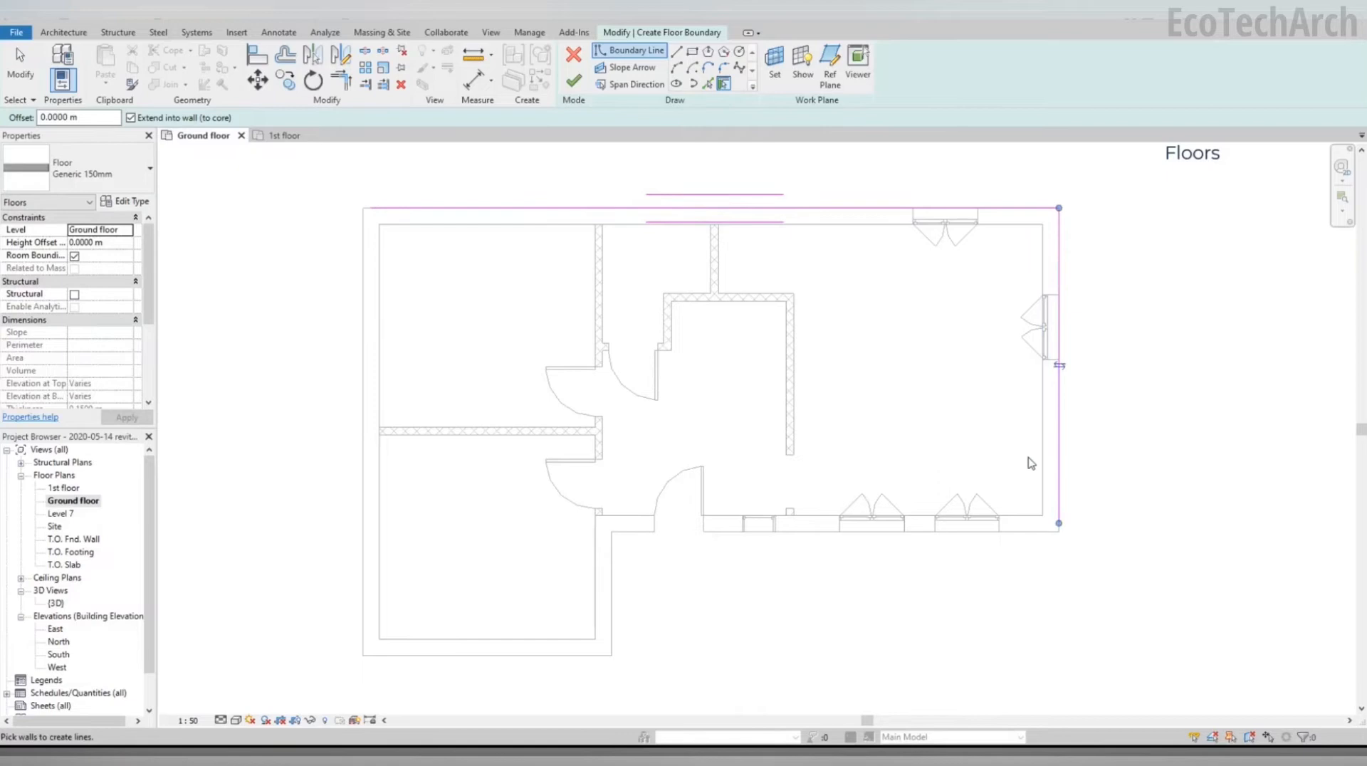
pyautogui.click(1025, 529)
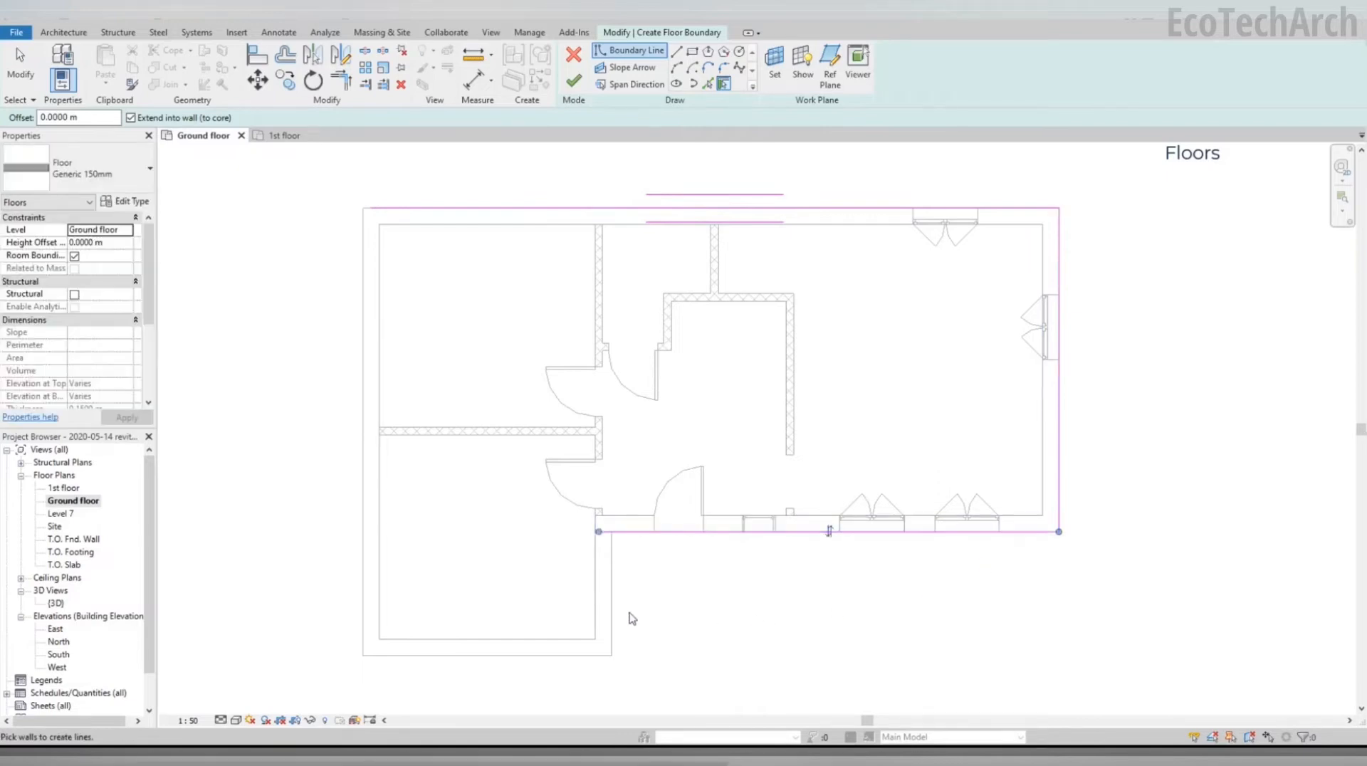
pyautogui.click(613, 611)
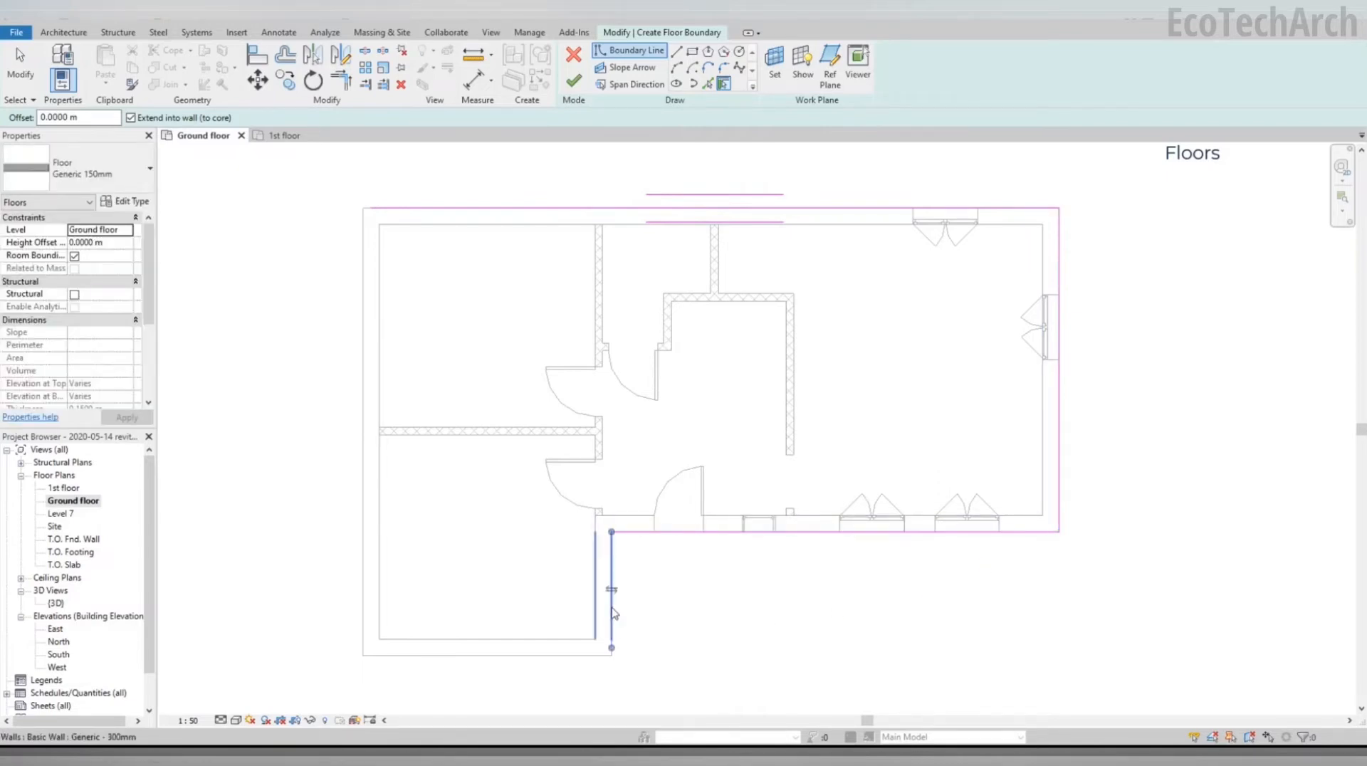
pyautogui.click(471, 644)
pyautogui.click(366, 579)
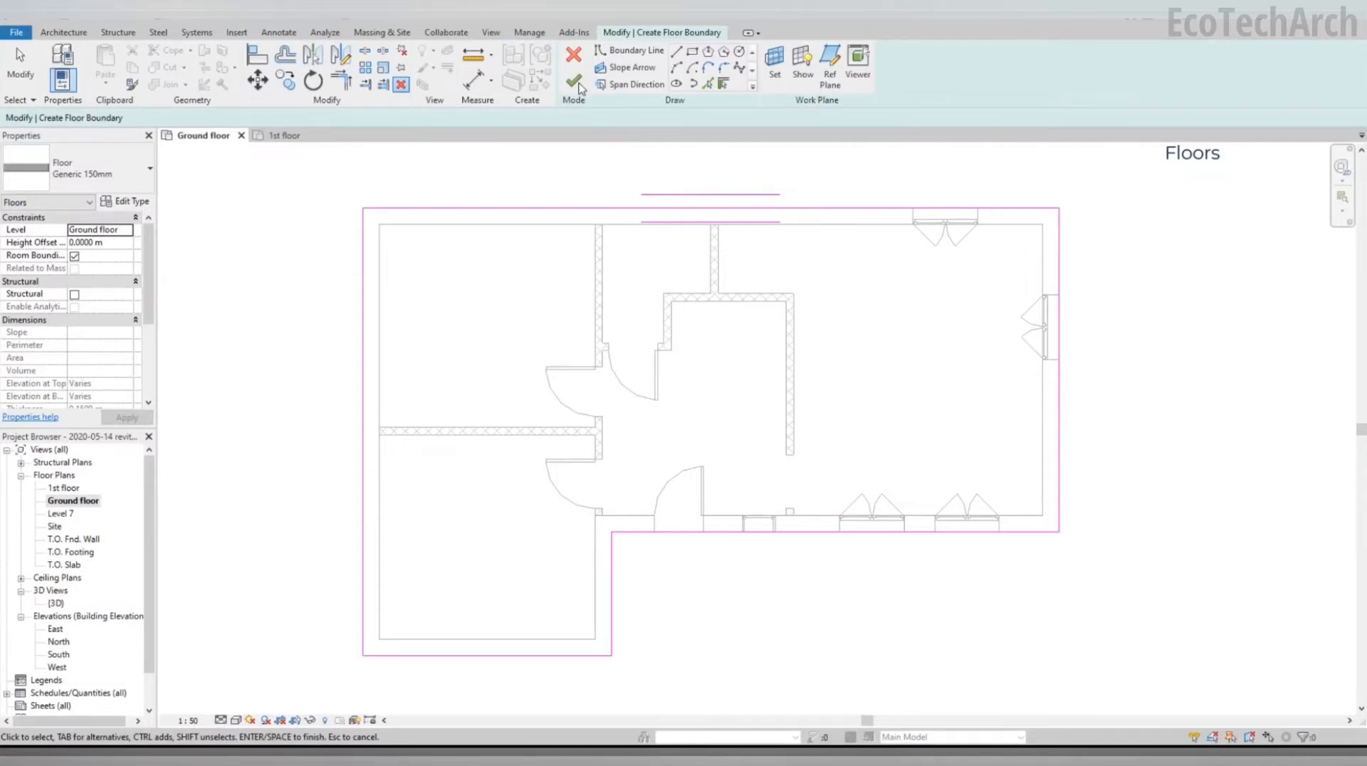
# Step: Finish the Ground floor's floor from the traced boundary and inspect the slab in the 3D view
pyautogui.click(577, 86)
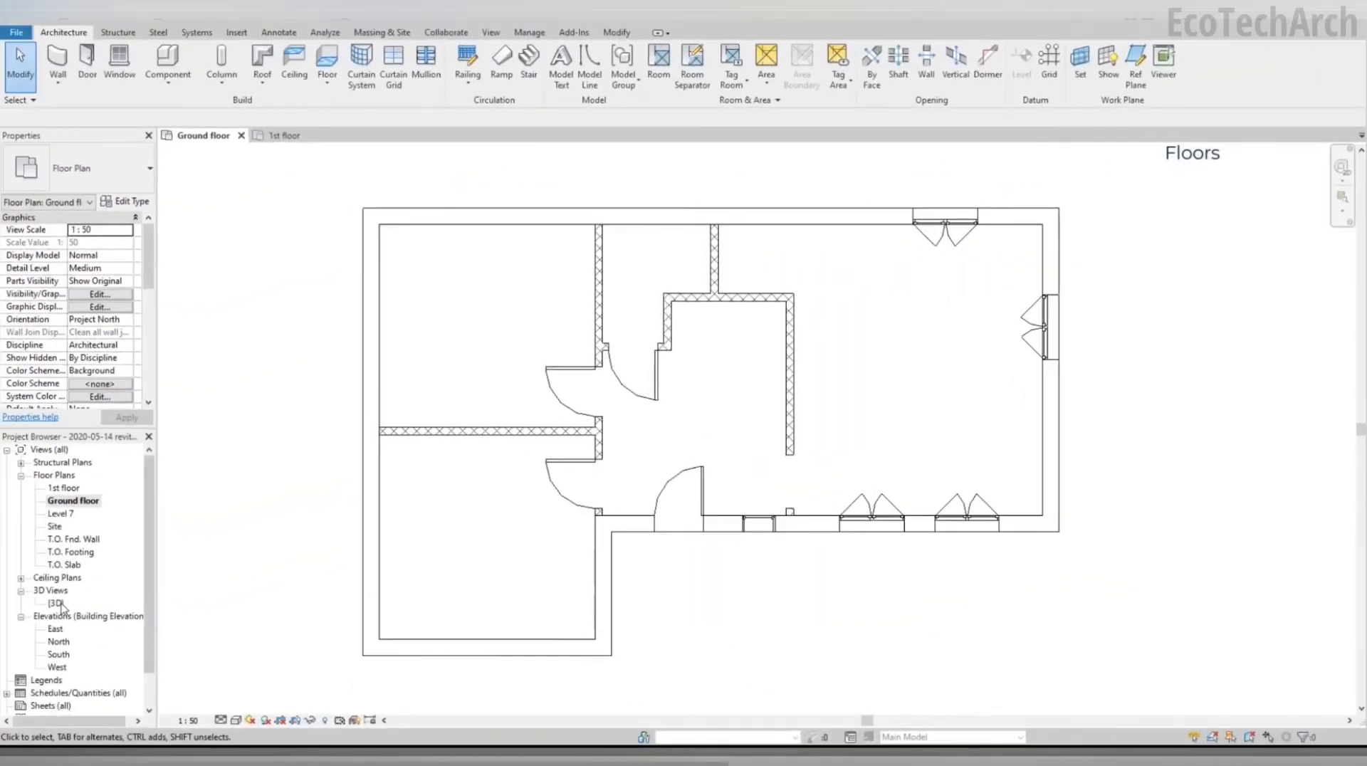
pyautogui.doubleClick(57, 603)
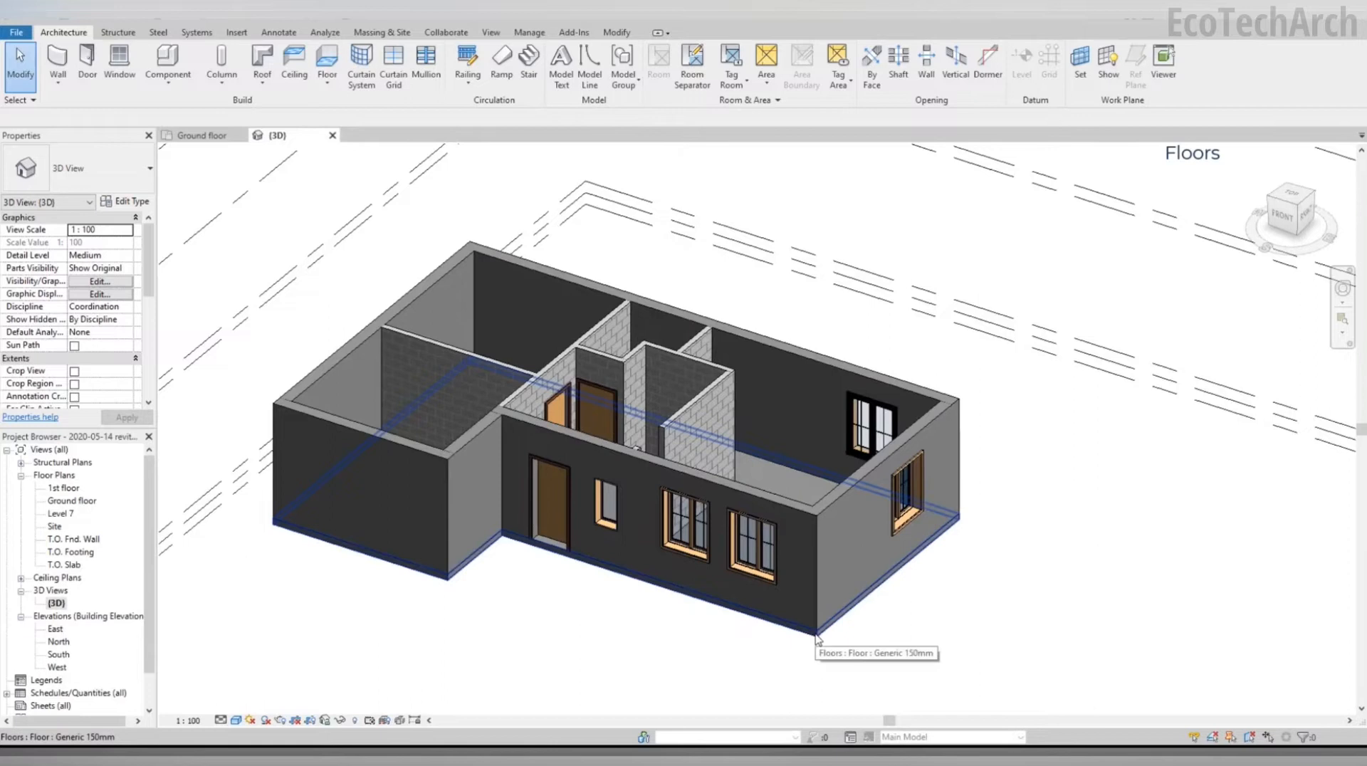
pyautogui.click(817, 637)
pyautogui.keyDown('shift'); pyautogui.moveTo(817, 503); pyautogui.dragTo(951, 569, button='middle'); pyautogui.keyUp('shift')
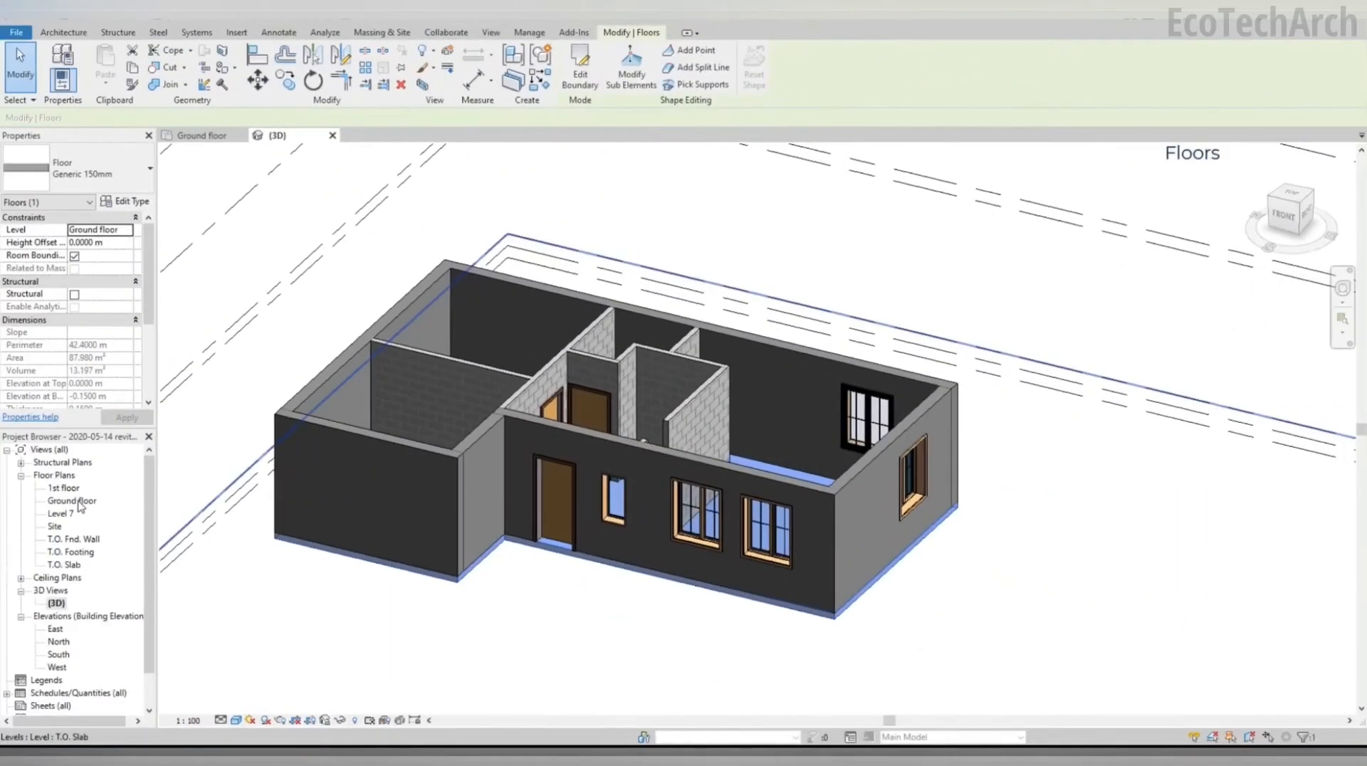
# Step: In the Ground floor plan, try editing the slab's boundary by moving its west edge inward to the central partition, at a 4 m offset
pyautogui.doubleClick(79, 502)
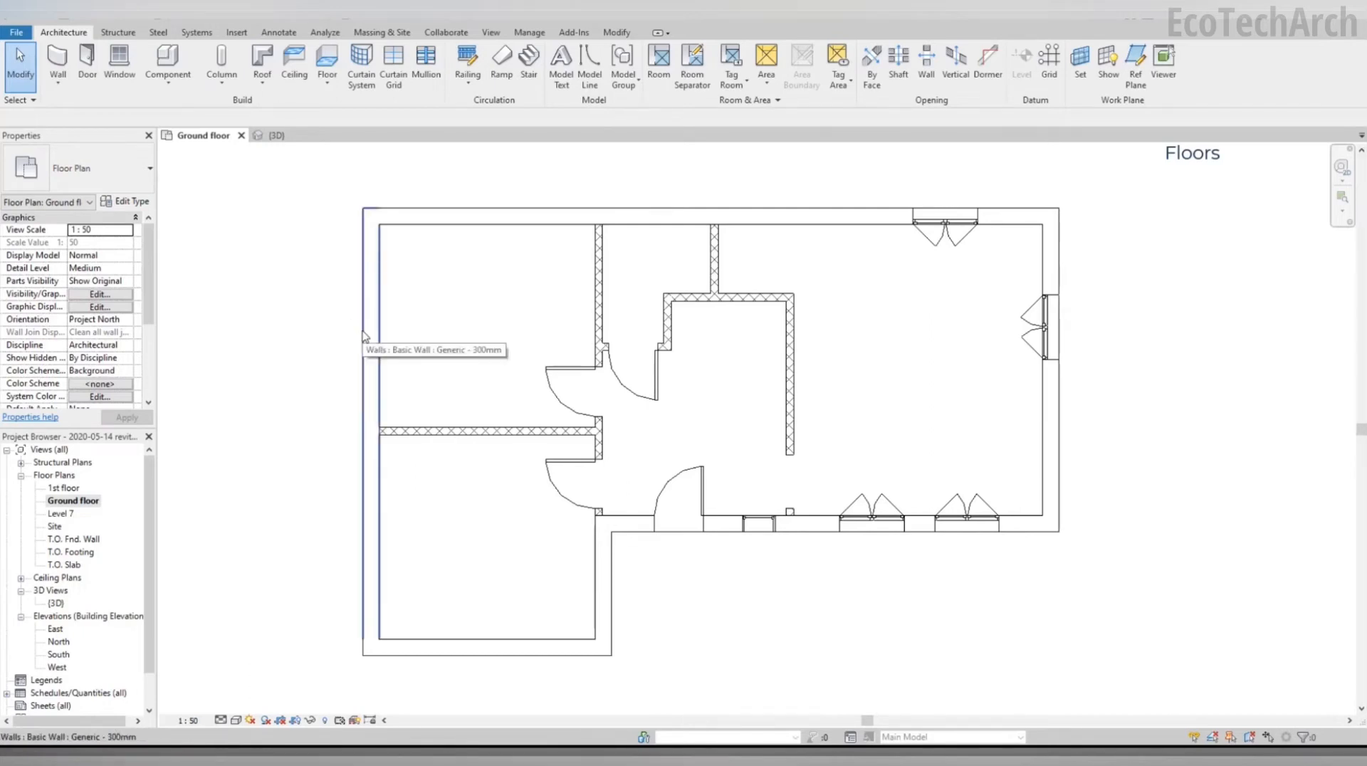
pyautogui.press('Tab')
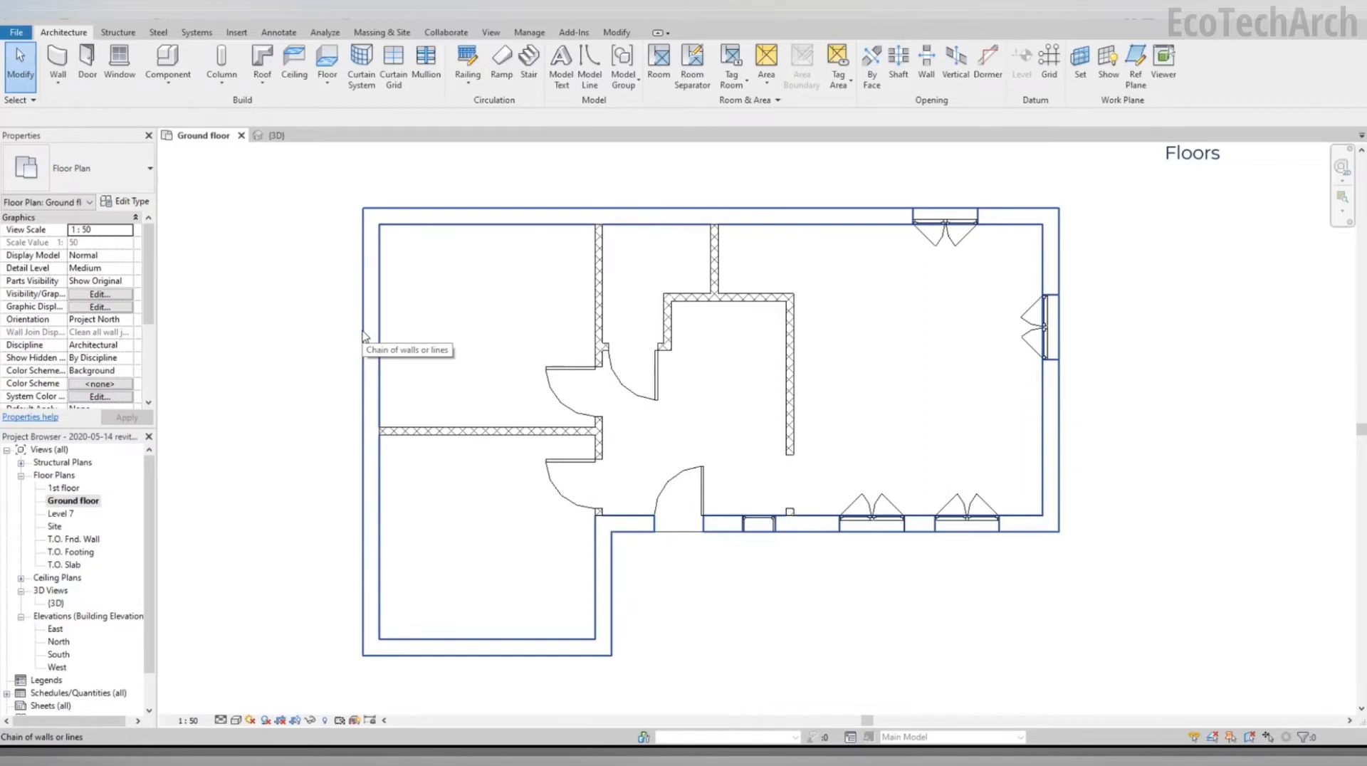
pyautogui.press('Tab')
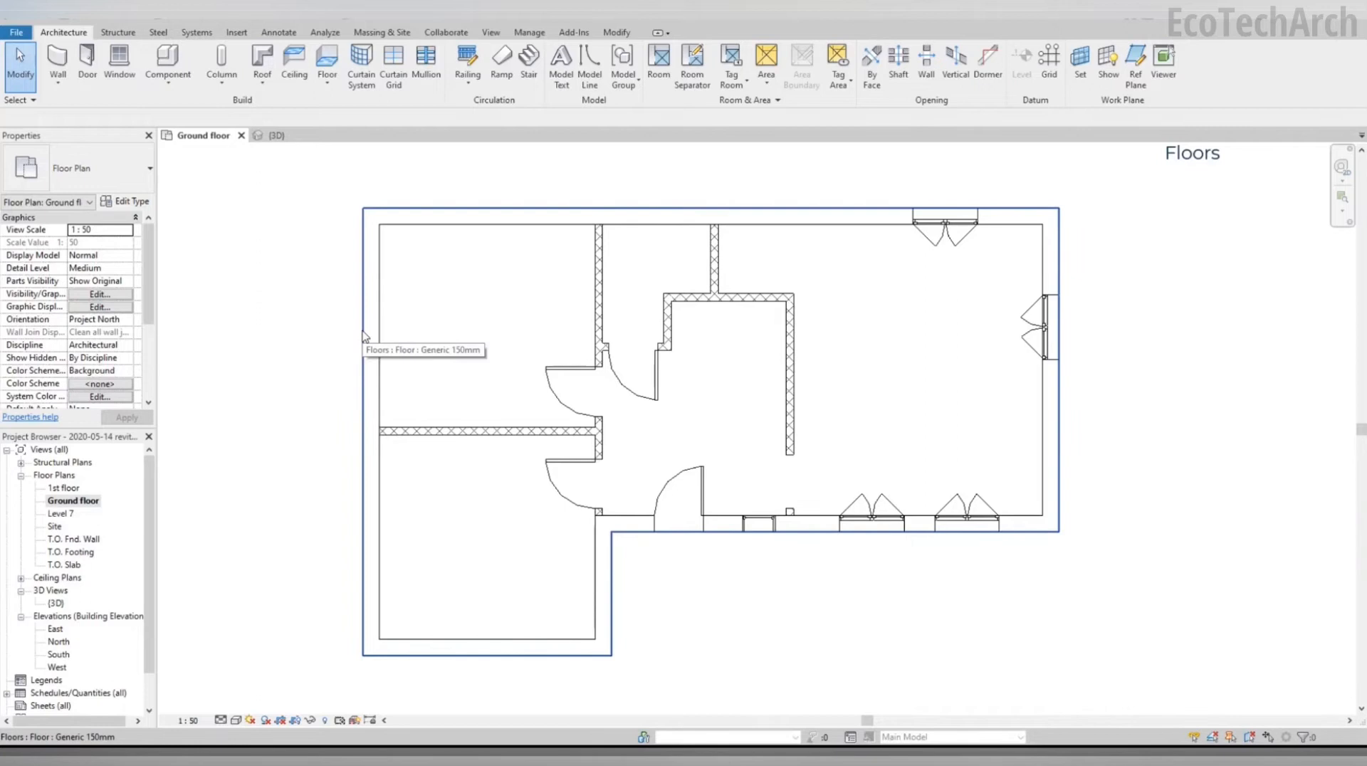
pyautogui.click(363, 336)
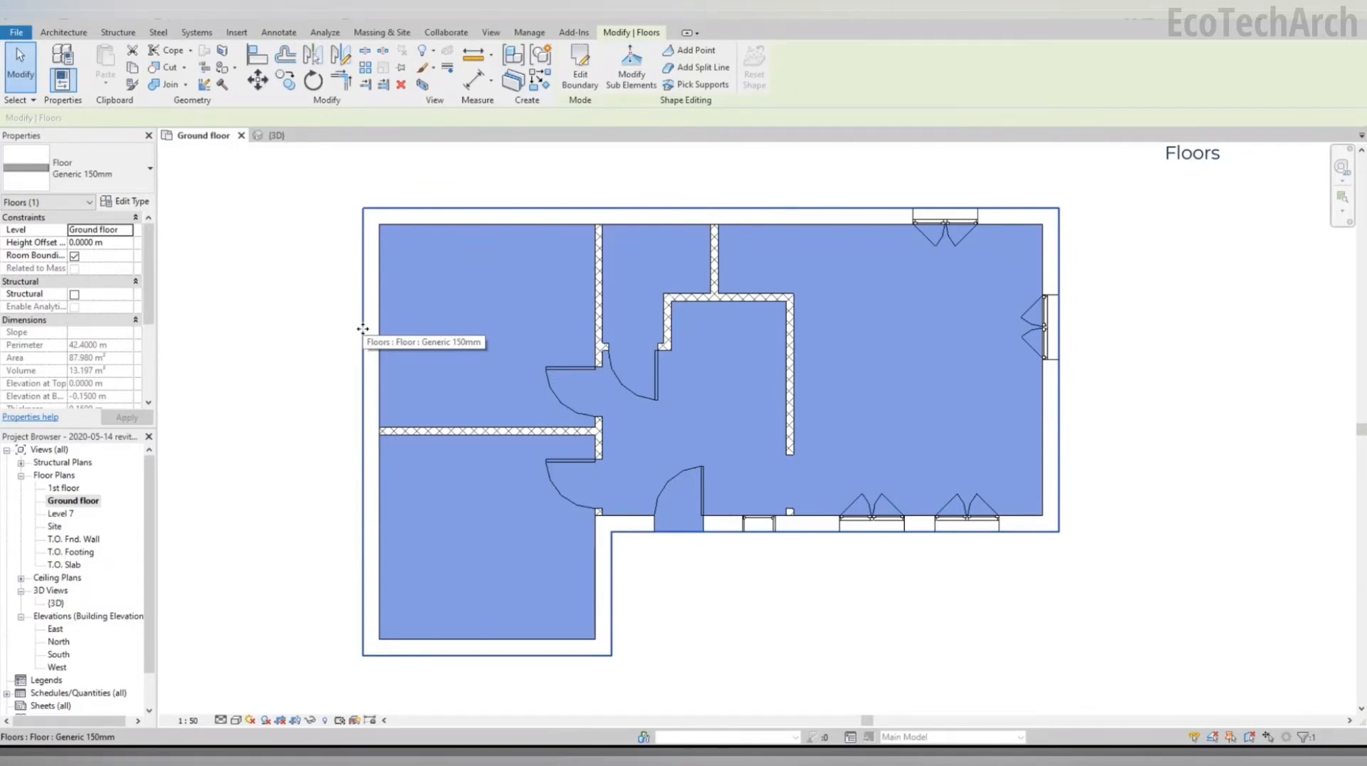
pyautogui.doubleClick(363, 329)
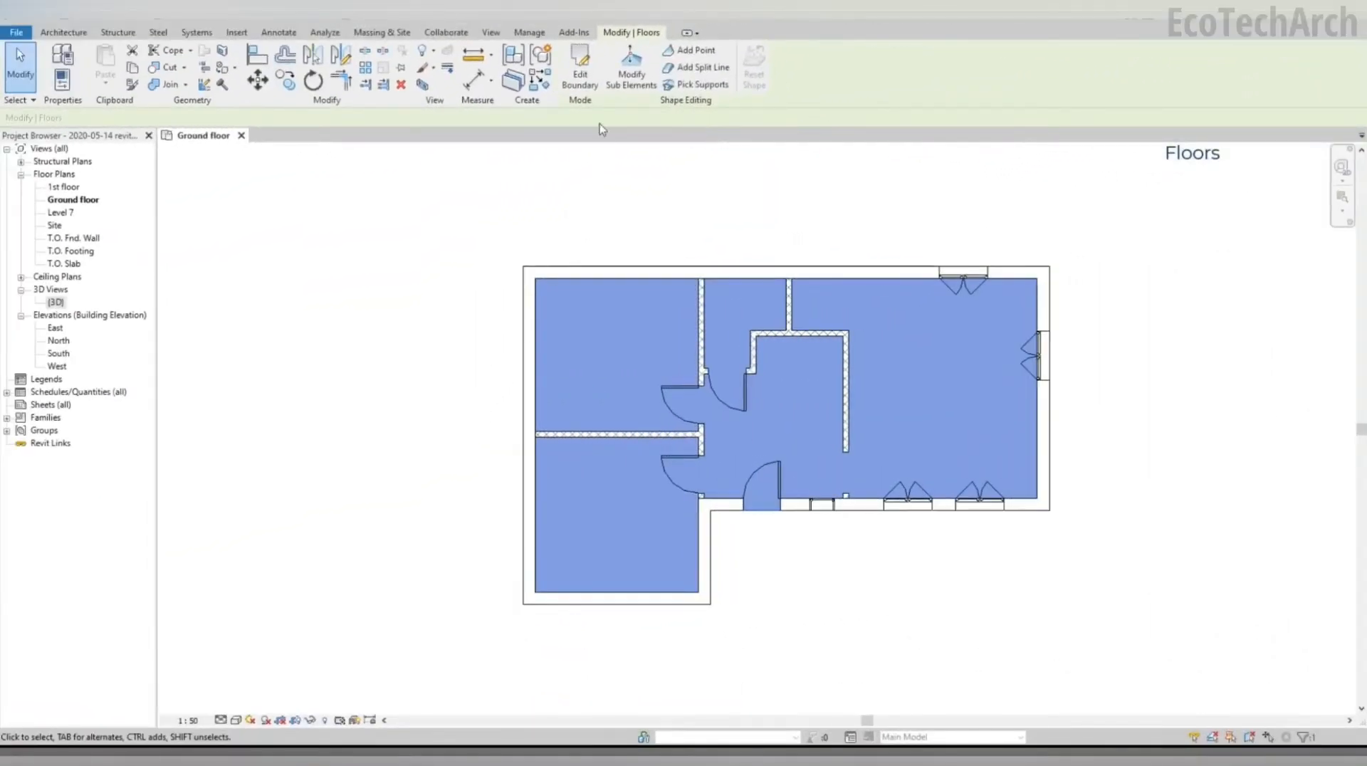
pyautogui.click(587, 63)
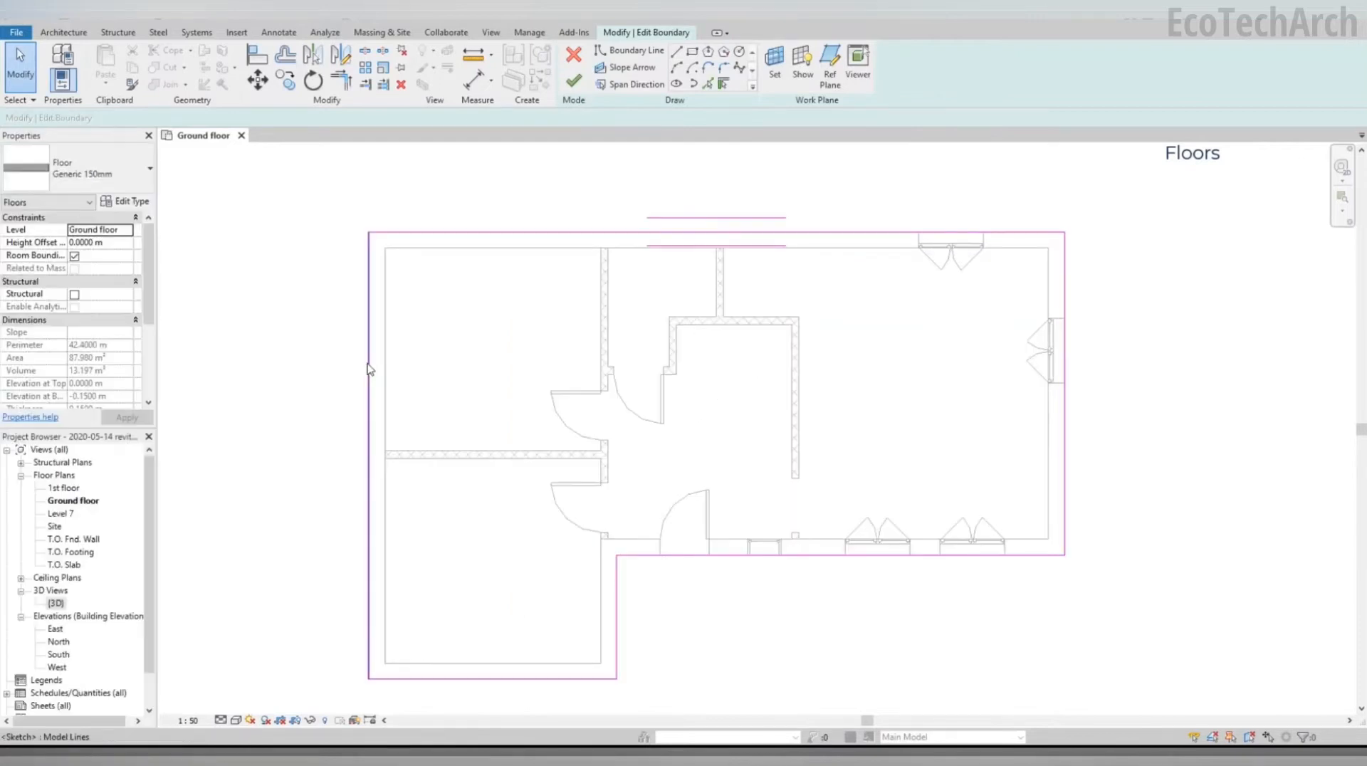
pyautogui.moveTo(368, 388); pyautogui.dragTo(598, 387)
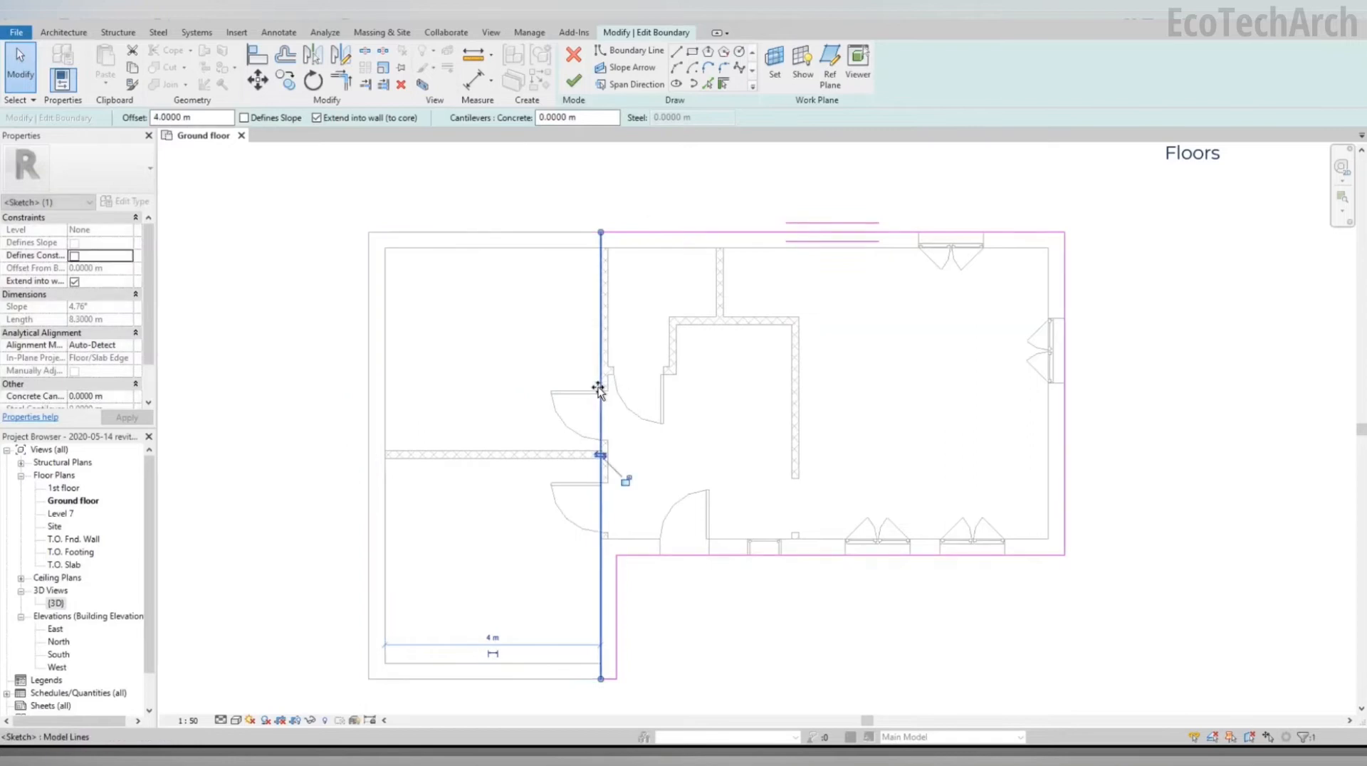
pyautogui.scroll(-1, 472, 382)
pyautogui.scroll(1, 842, 406)
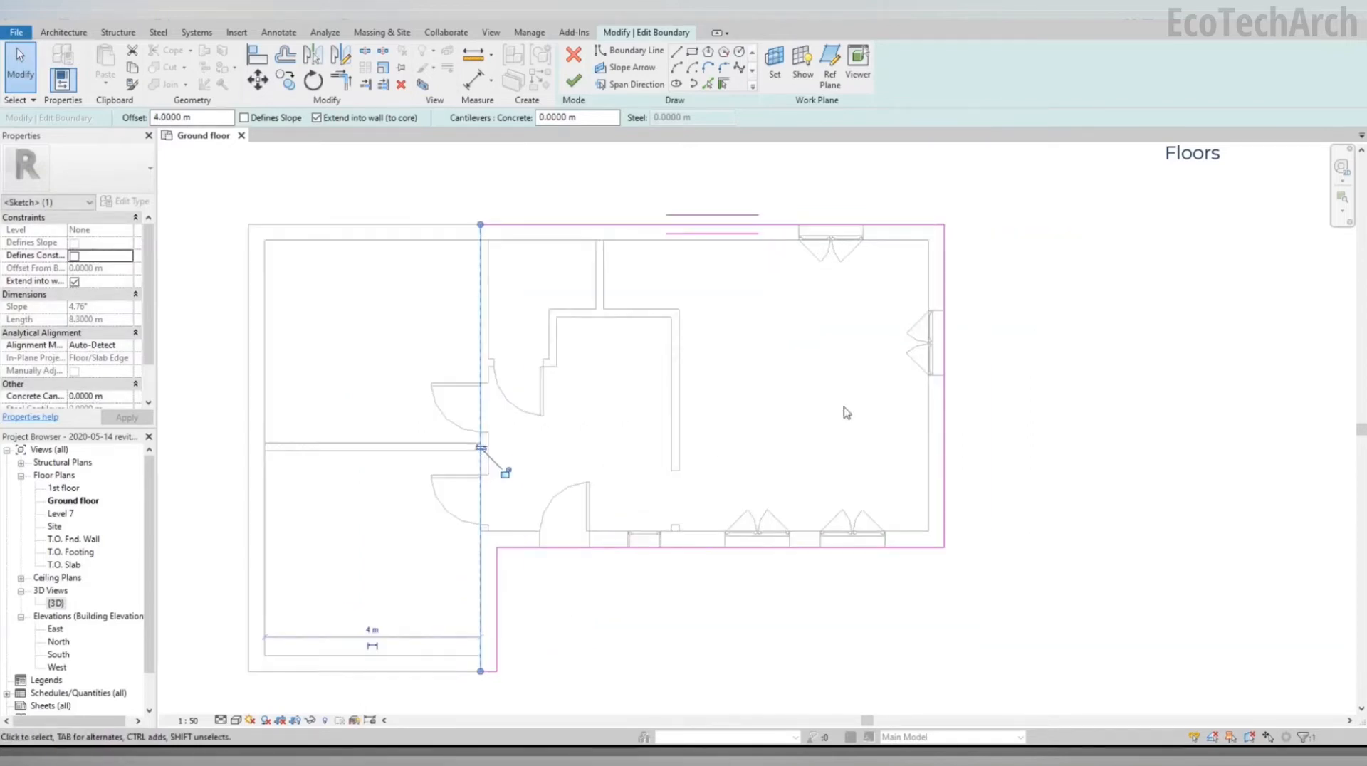
pyautogui.click(831, 407)
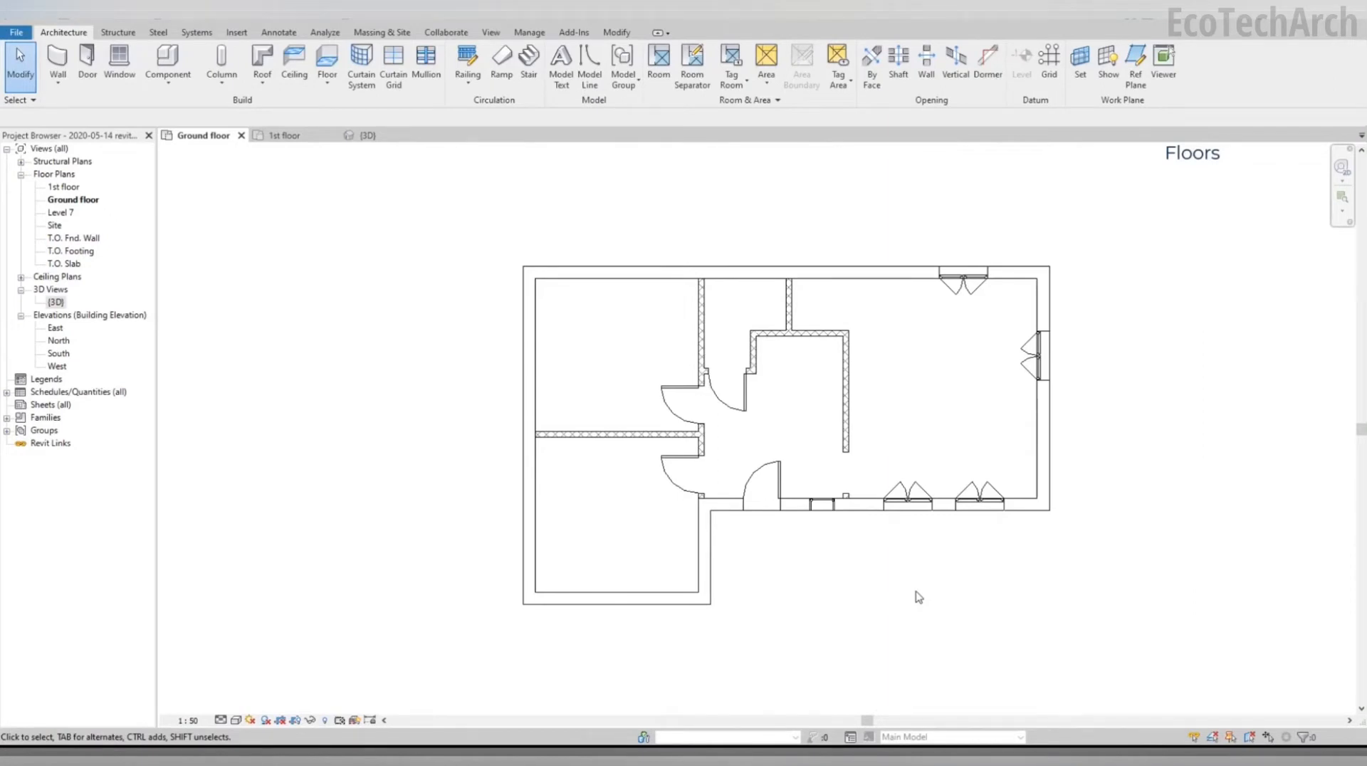
# Step: Start a floor in the 1st floor plan and trace its closed L-shaped boundary with straight lines along the exterior walls' outer corners
pyautogui.click(288, 137)
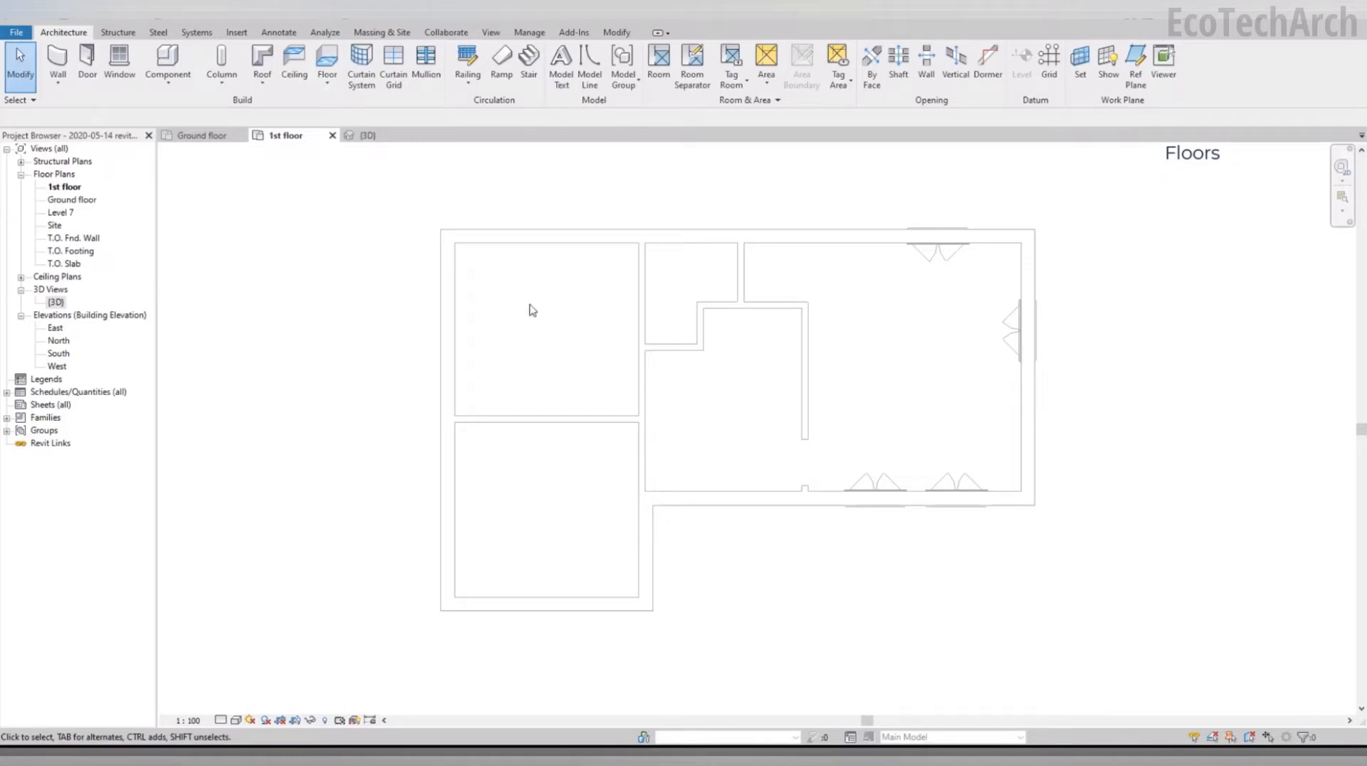
pyautogui.moveTo(1155, 667); pyautogui.dragTo(336, 173)
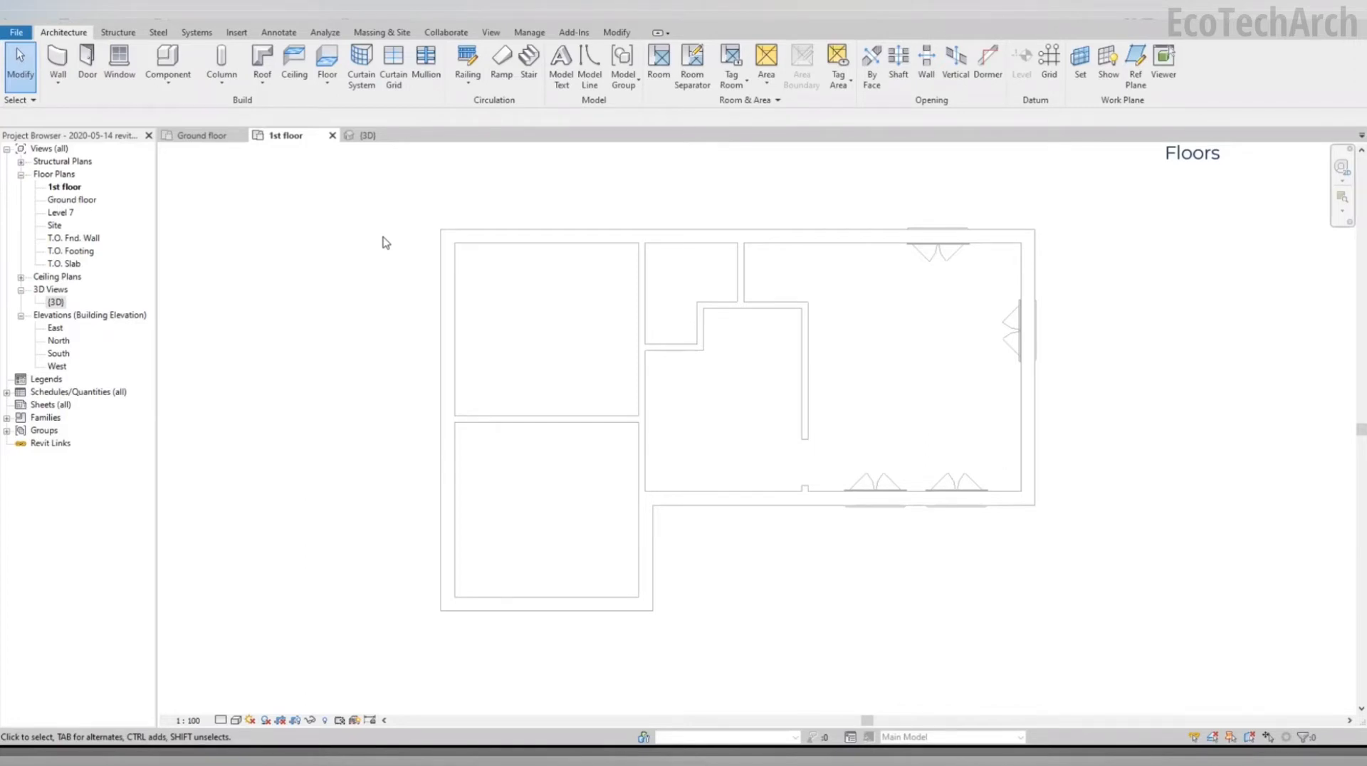
pyautogui.click(329, 60)
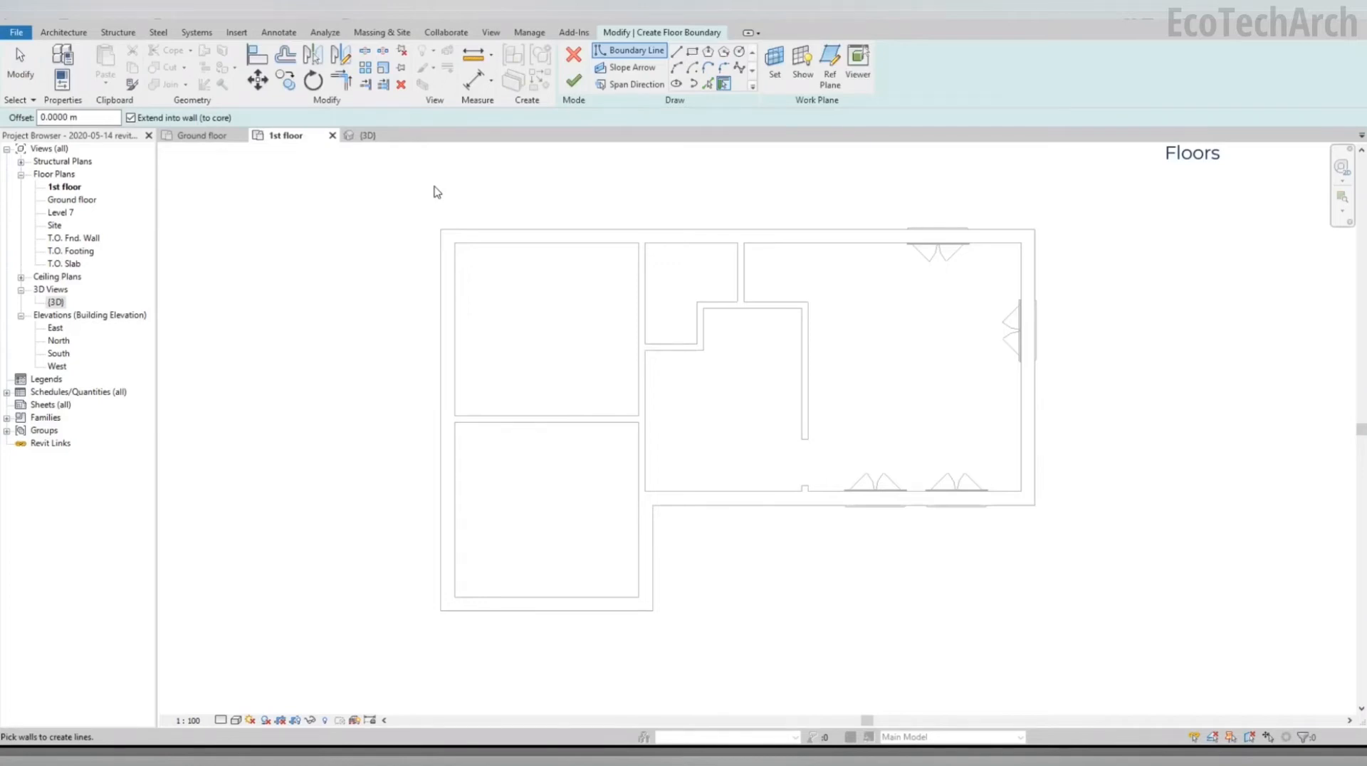
pyautogui.click(678, 52)
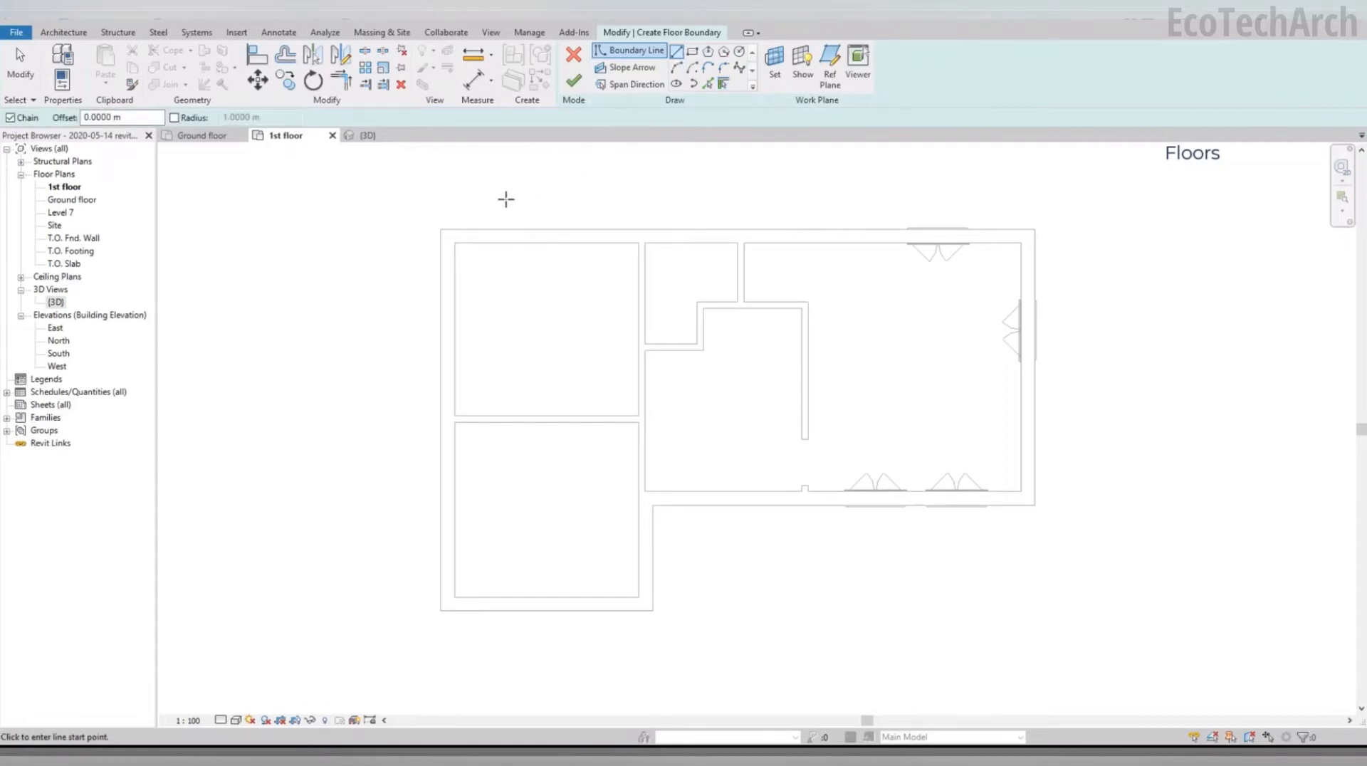
pyautogui.click(441, 228)
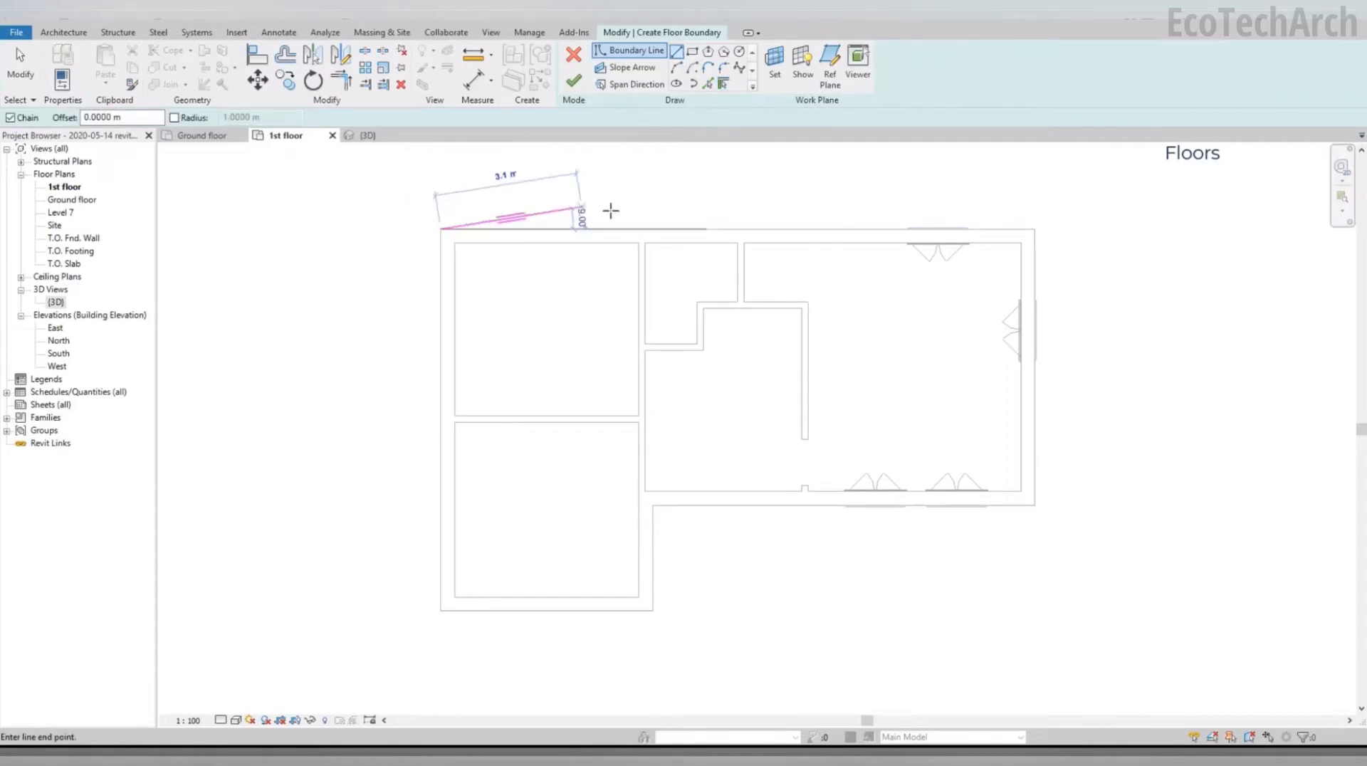
pyautogui.click(1033, 229)
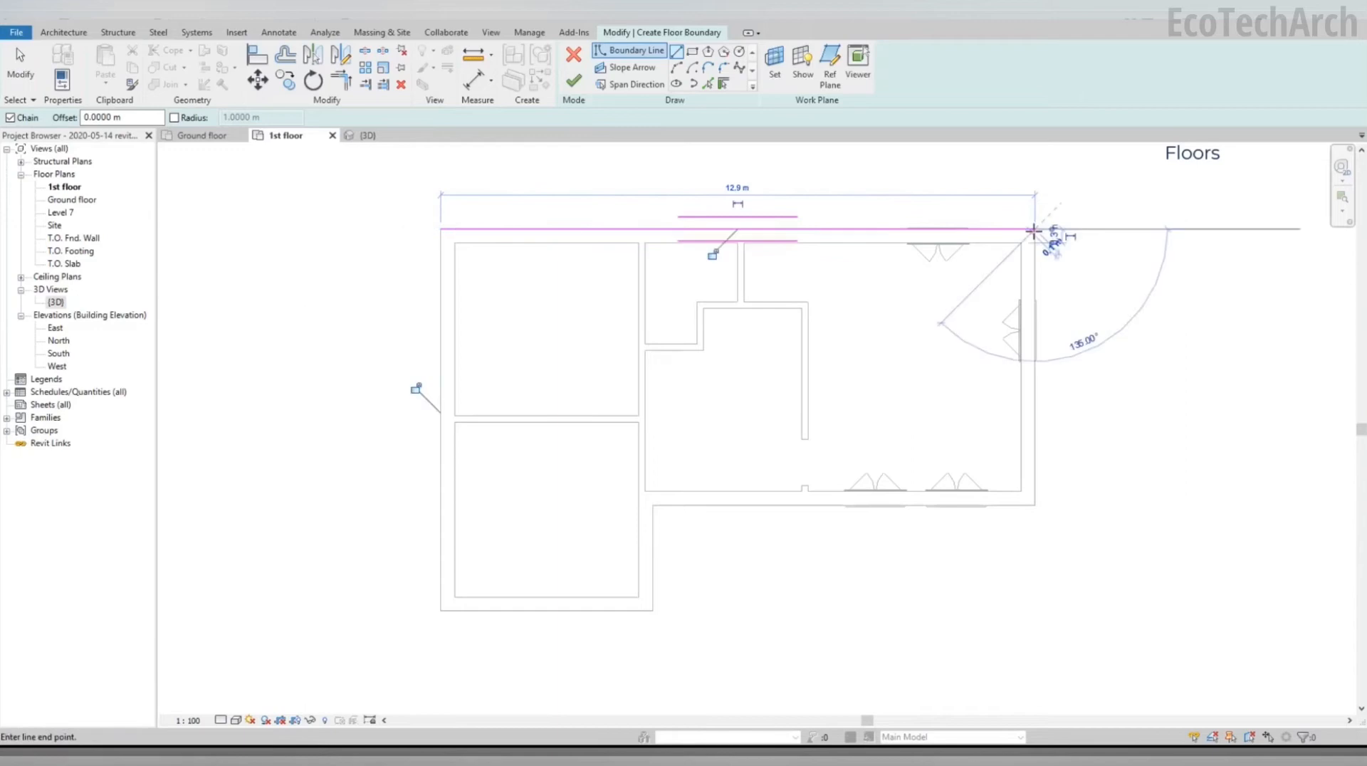
pyautogui.click(1033, 506)
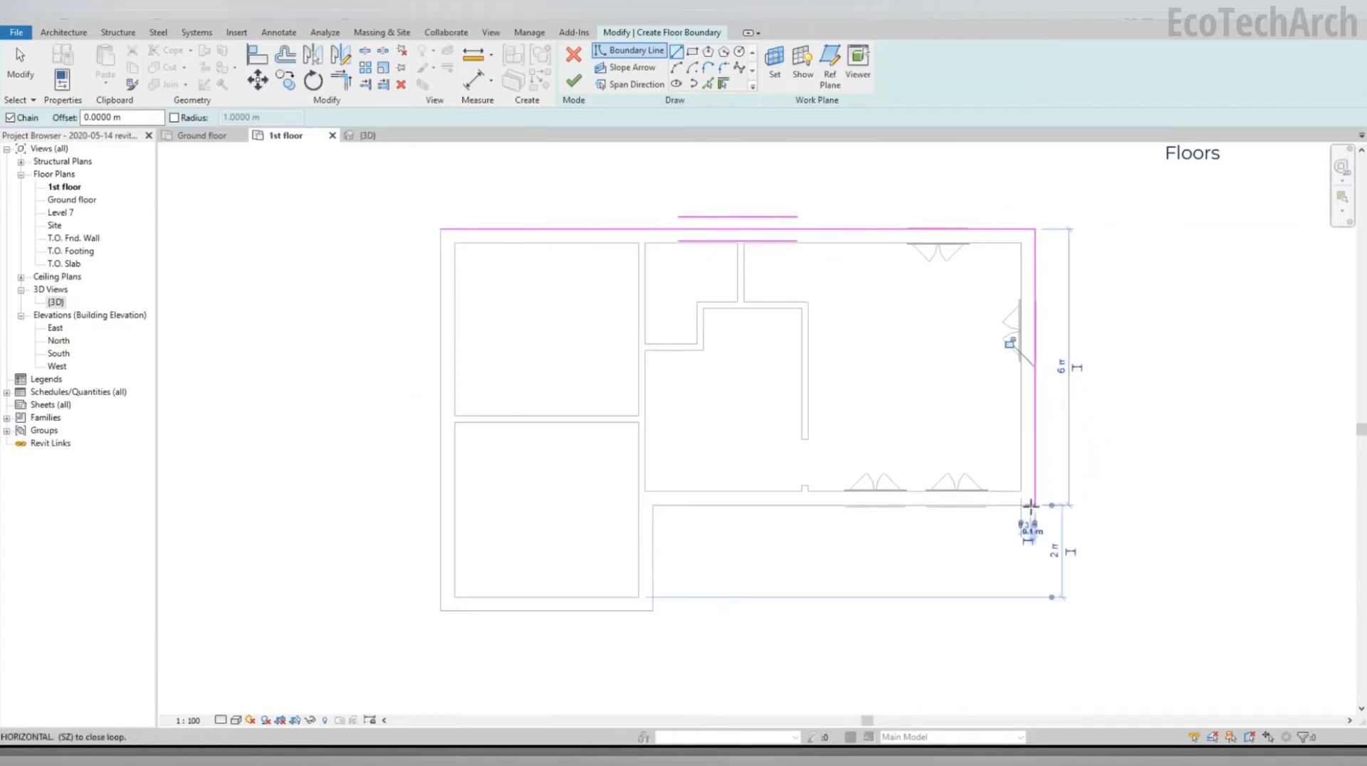
pyautogui.click(653, 506)
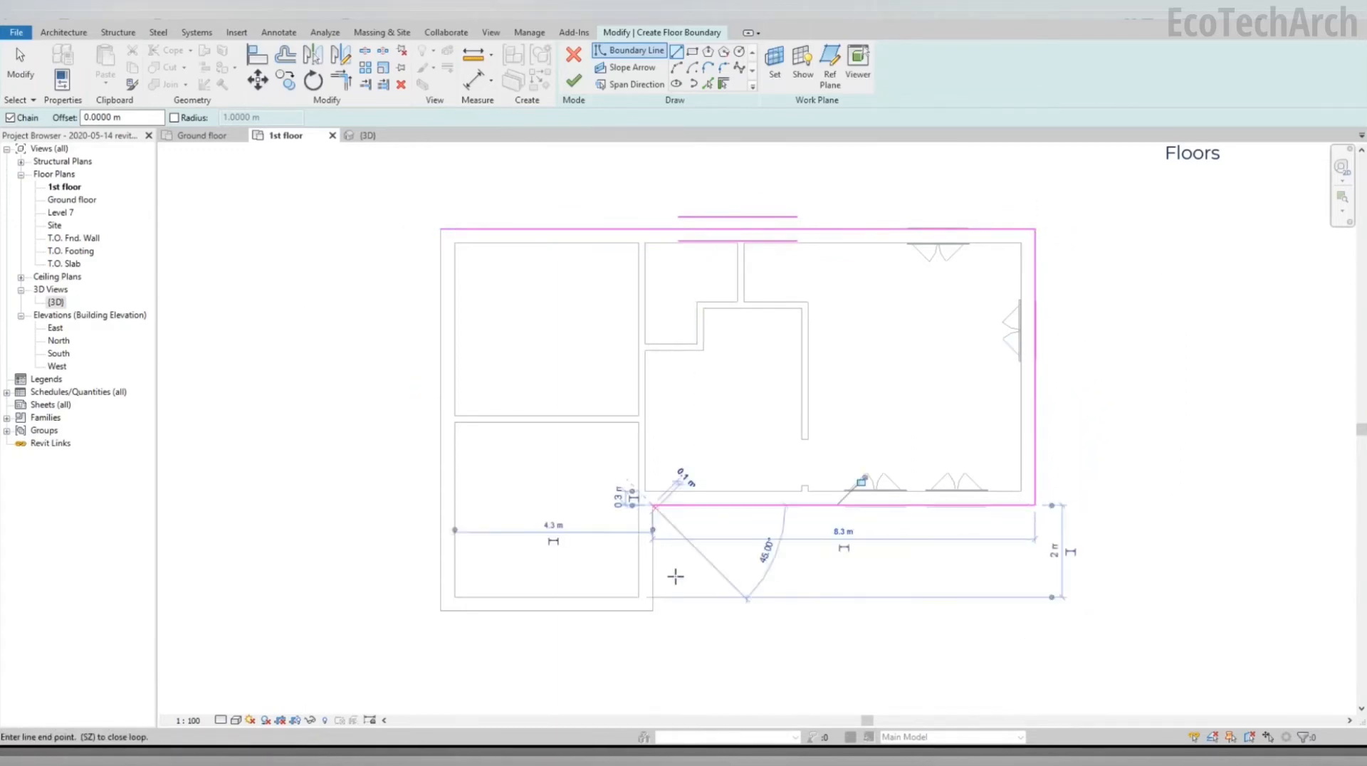
pyautogui.click(652, 610)
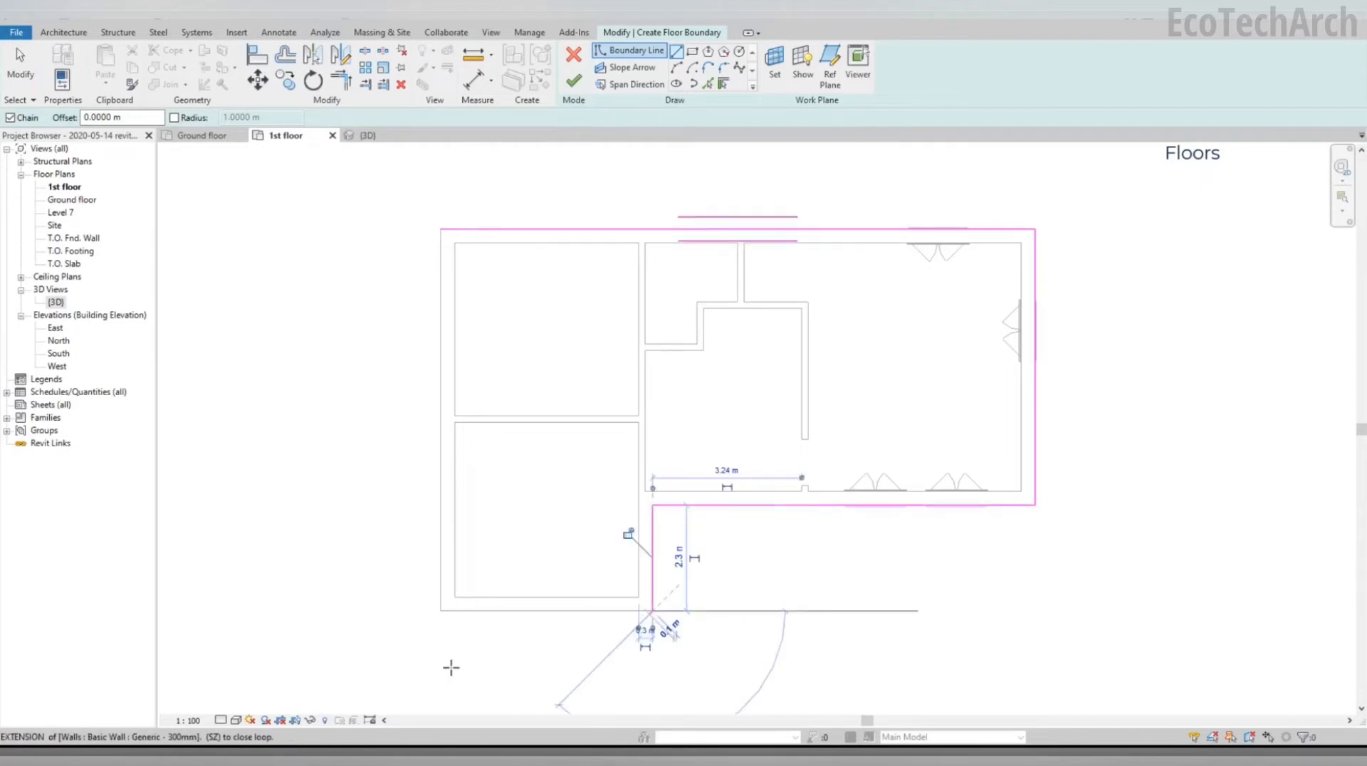
pyautogui.click(440, 610)
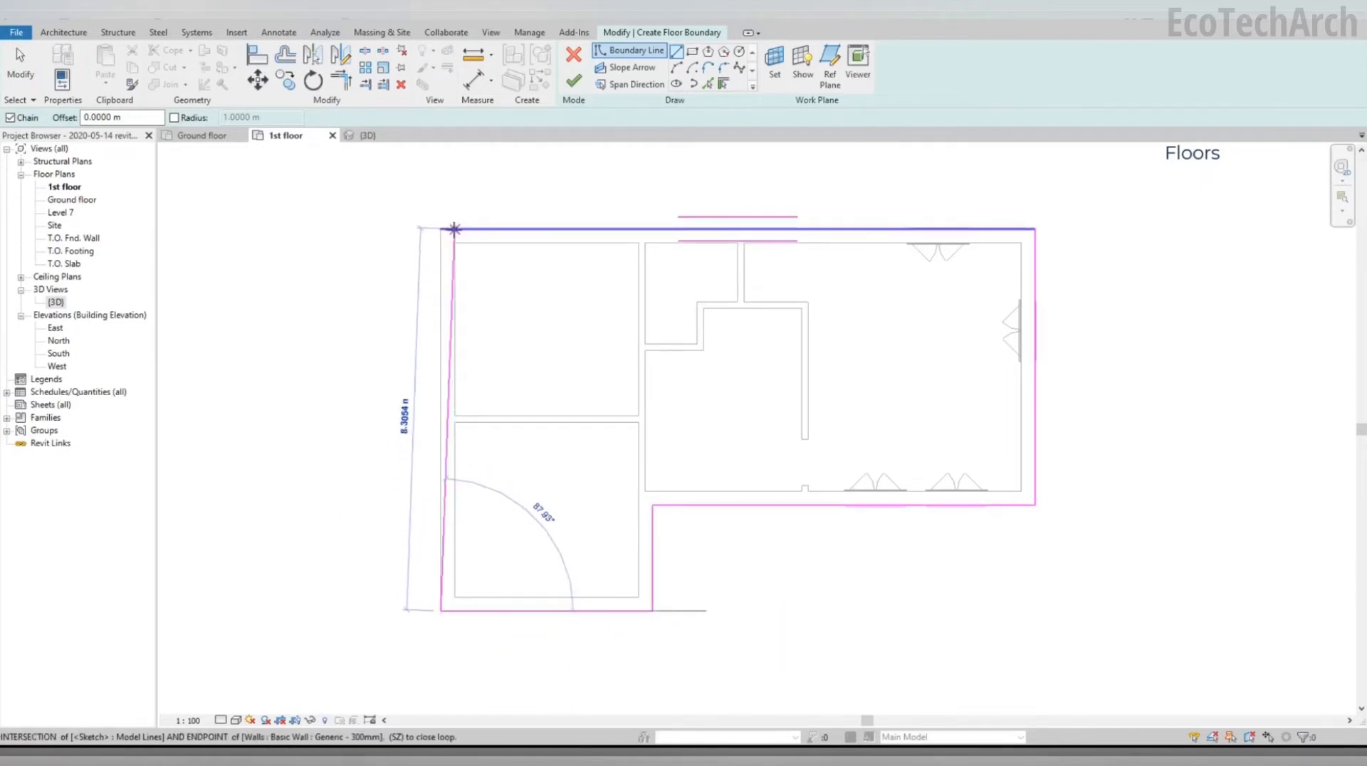
pyautogui.click(442, 229)
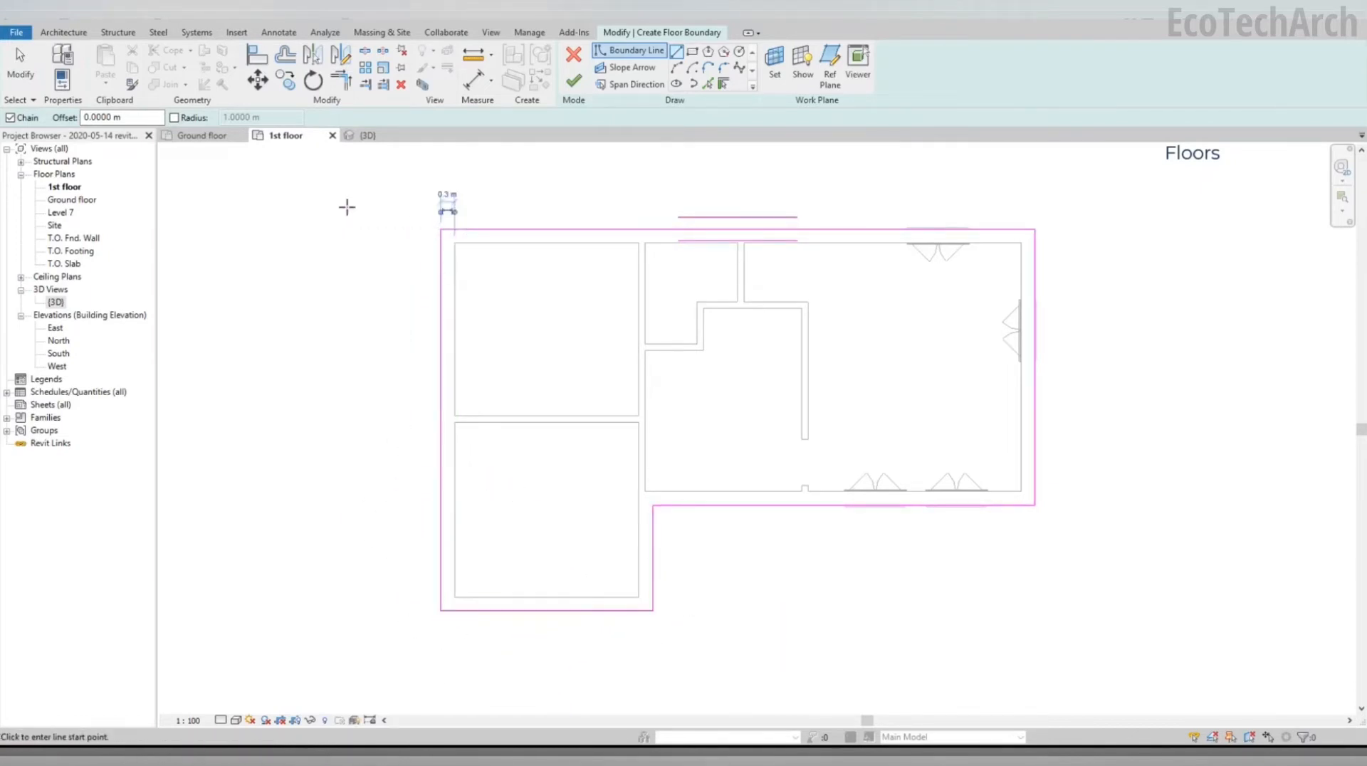
# Step: Finish the 1st floor slab with the walls below attached to its bottom, and check it in the 3D view
pyautogui.click(575, 84)
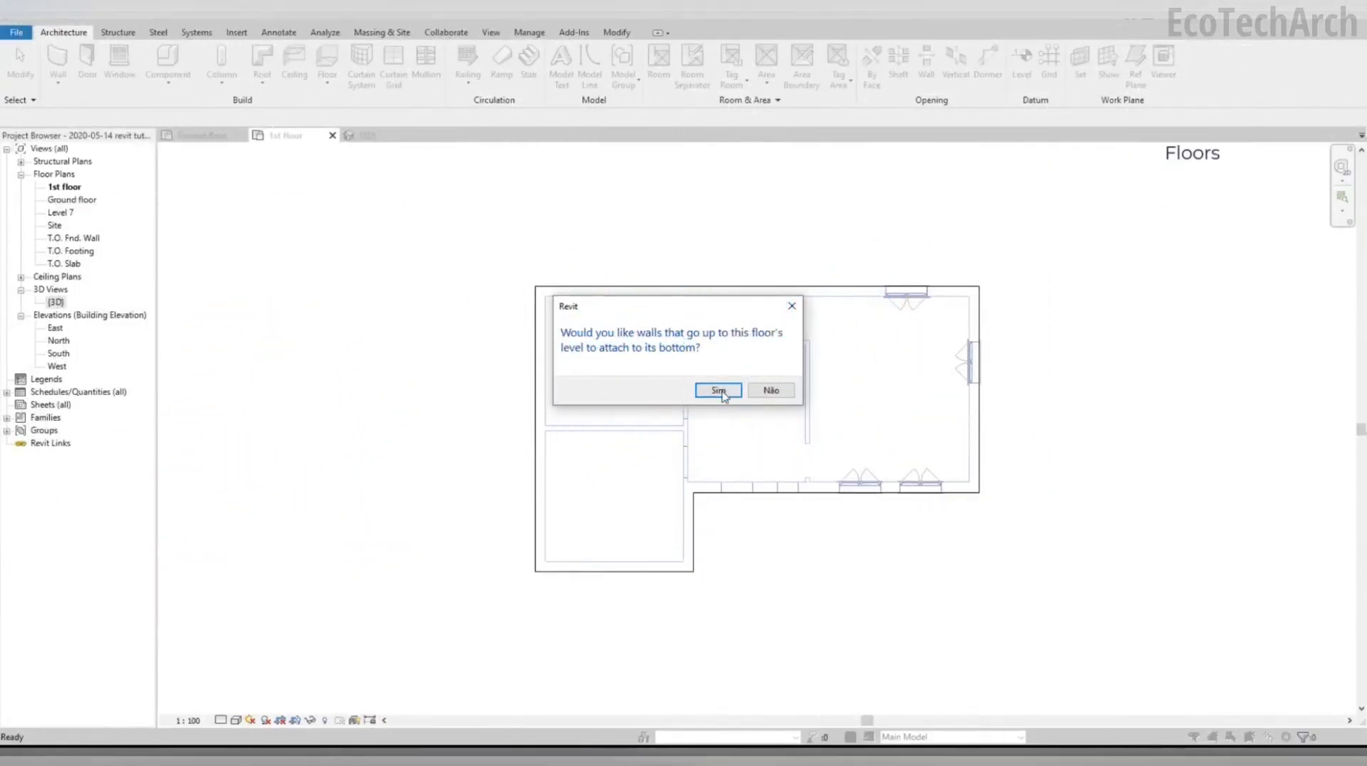
pyautogui.click(719, 390)
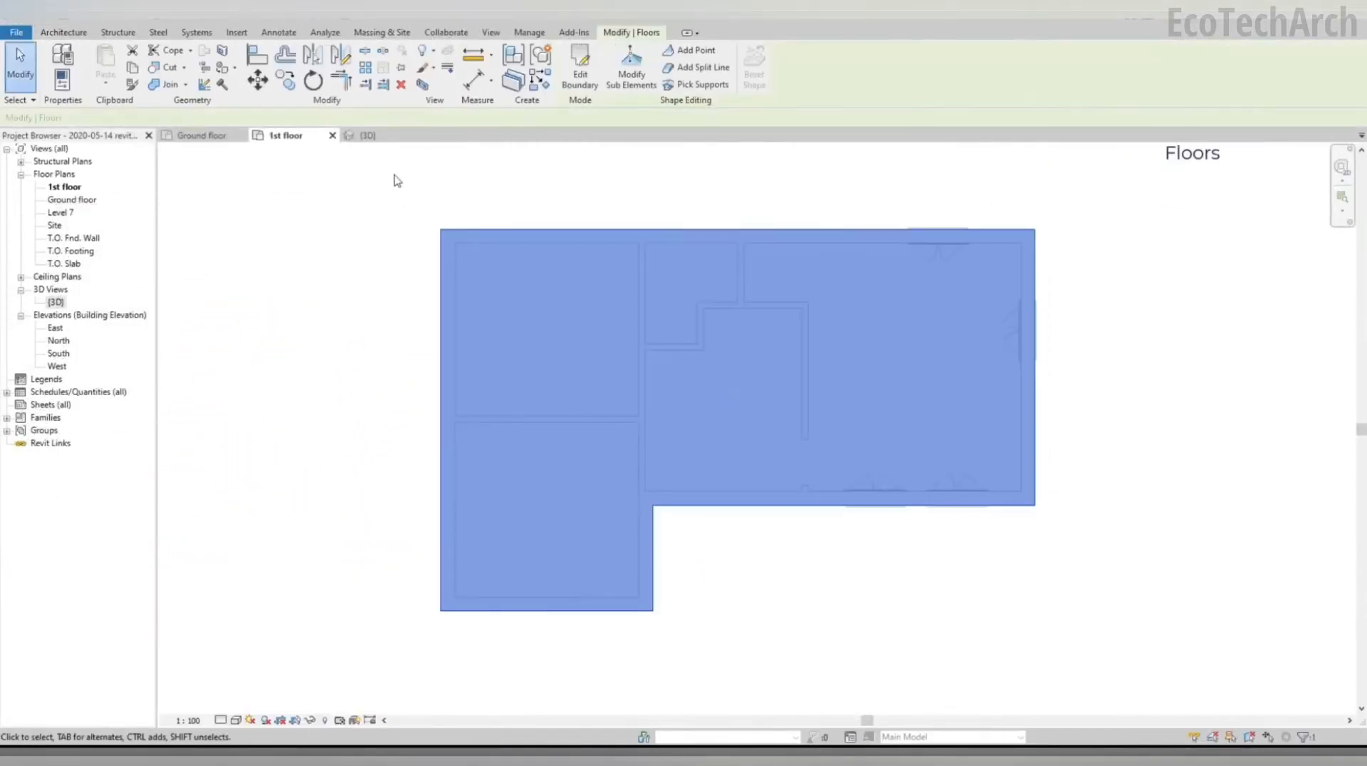
pyautogui.click(397, 180)
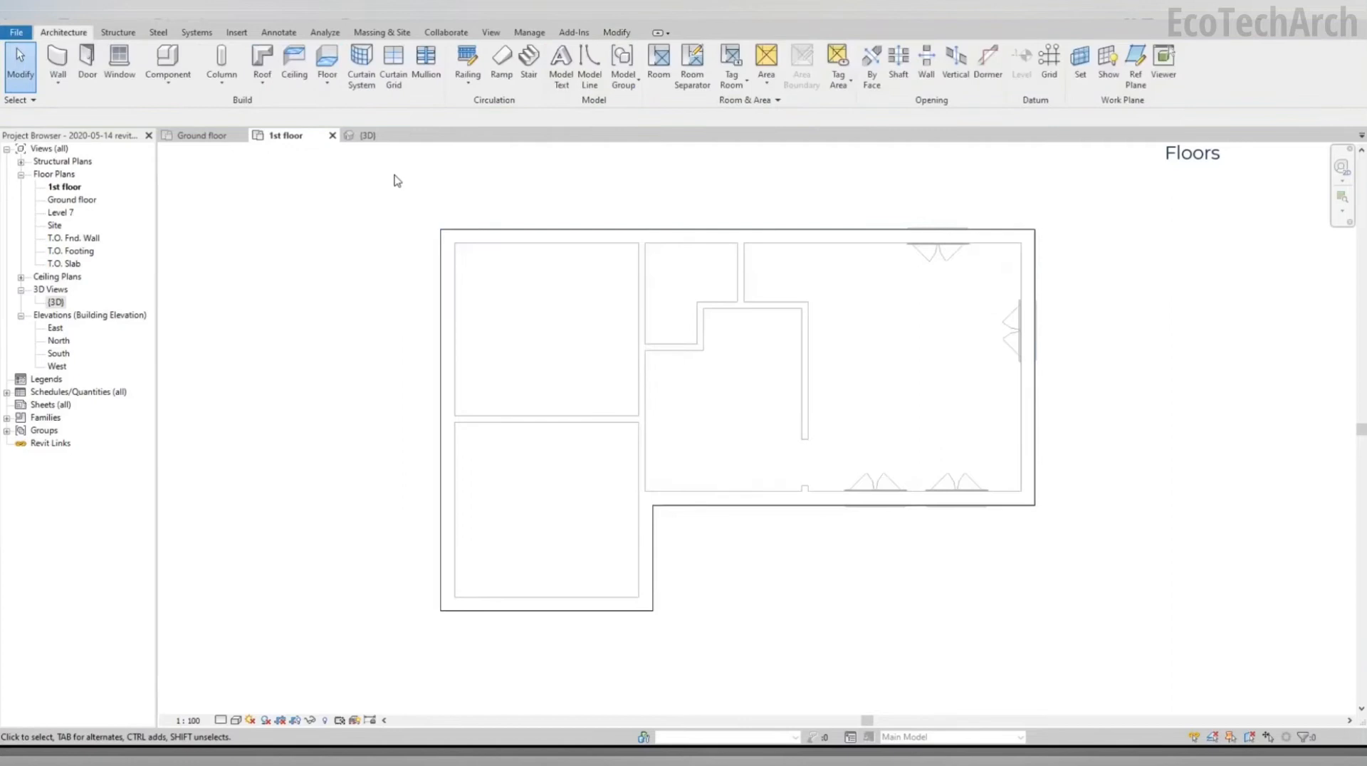
pyautogui.click(367, 137)
pyautogui.scroll(5, 812, 456)
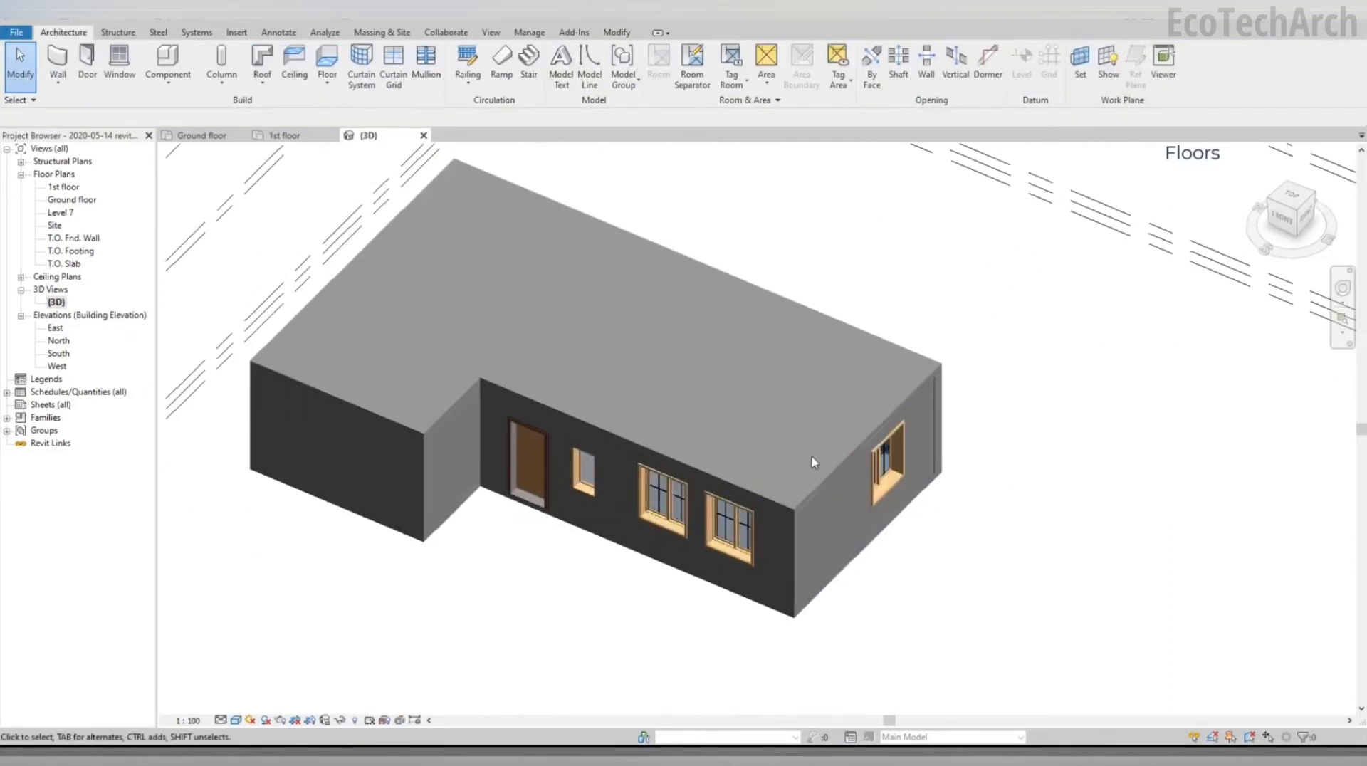
pyautogui.keyDown('shift'); pyautogui.moveTo(766, 567); pyautogui.dragTo(745, 471, button='middle'); pyautogui.keyUp('shift')
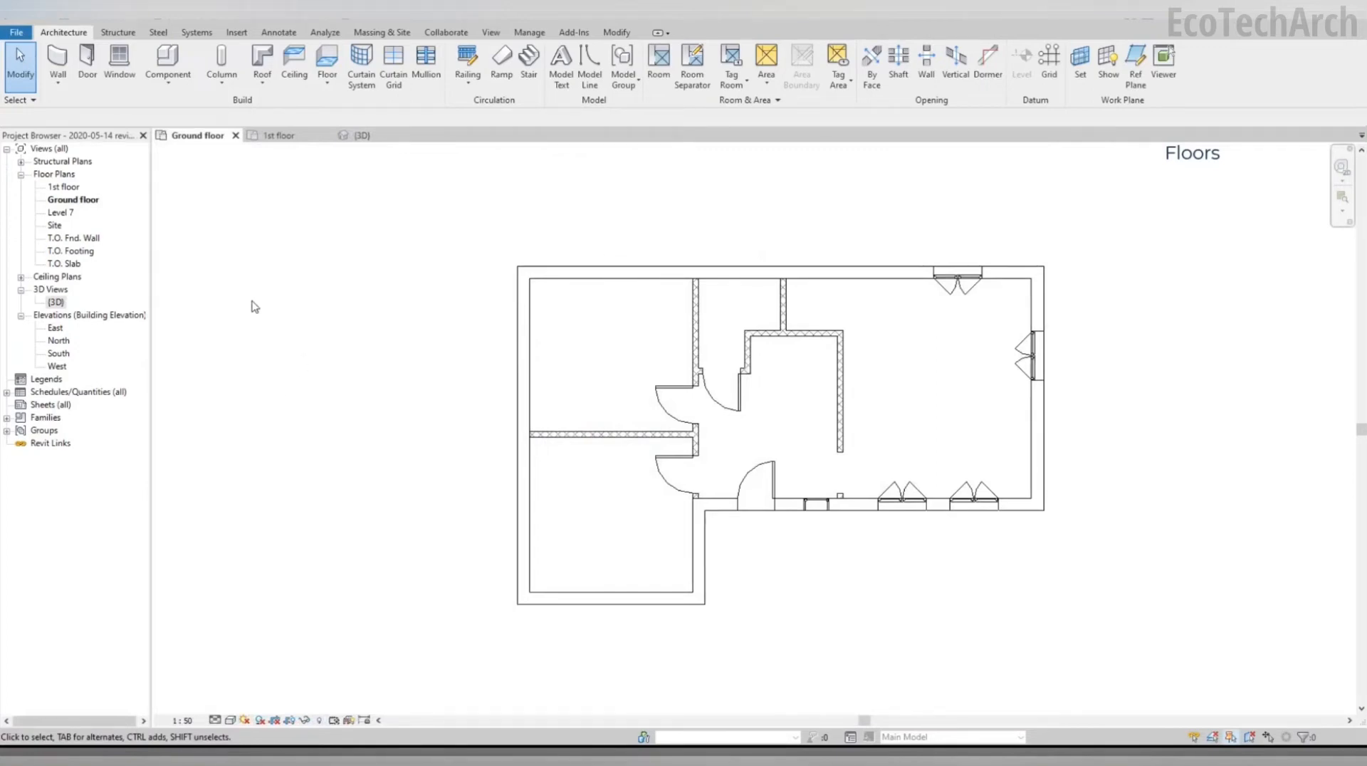
# Step: Show the Properties palette again and dock the Project Browser beneath it
pyautogui.rightClick(254, 306)
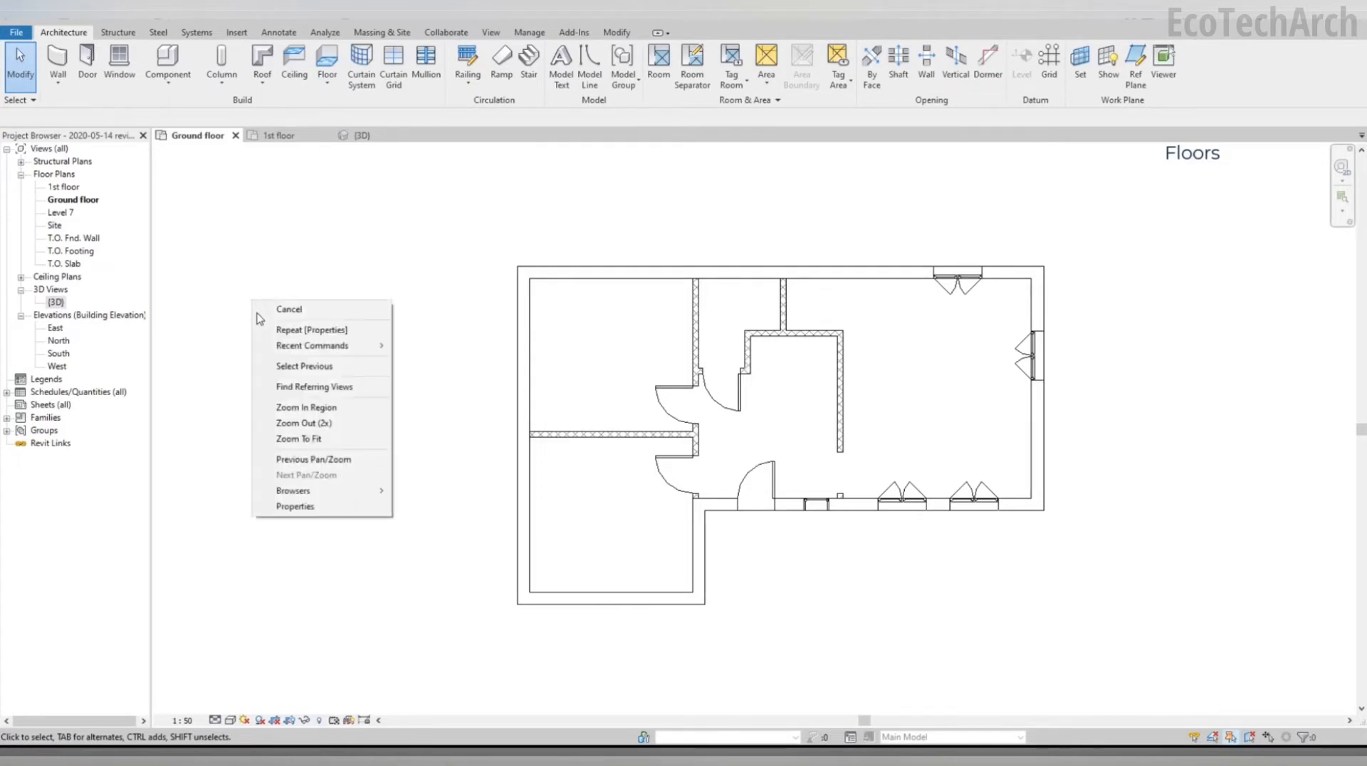
pyautogui.click(375, 511)
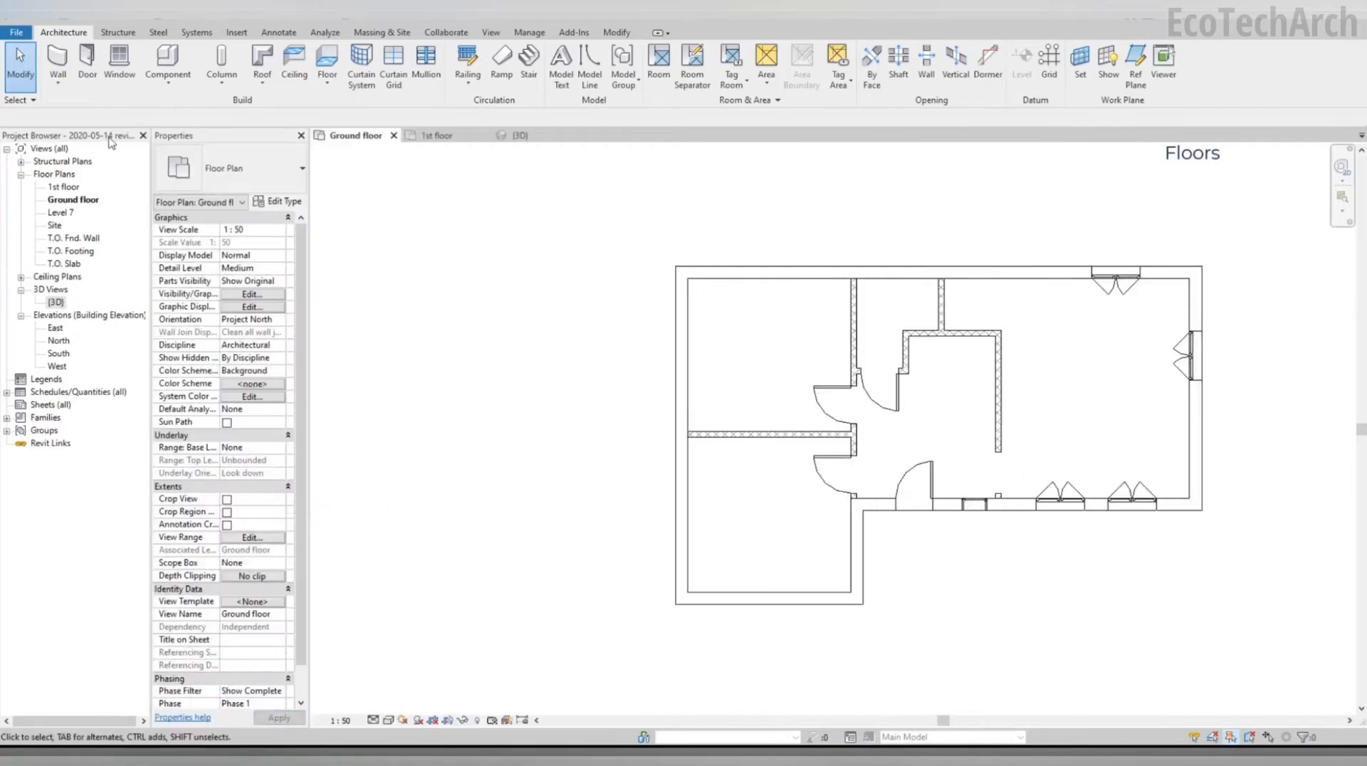
pyautogui.moveTo(92, 137); pyautogui.dragTo(57, 701)
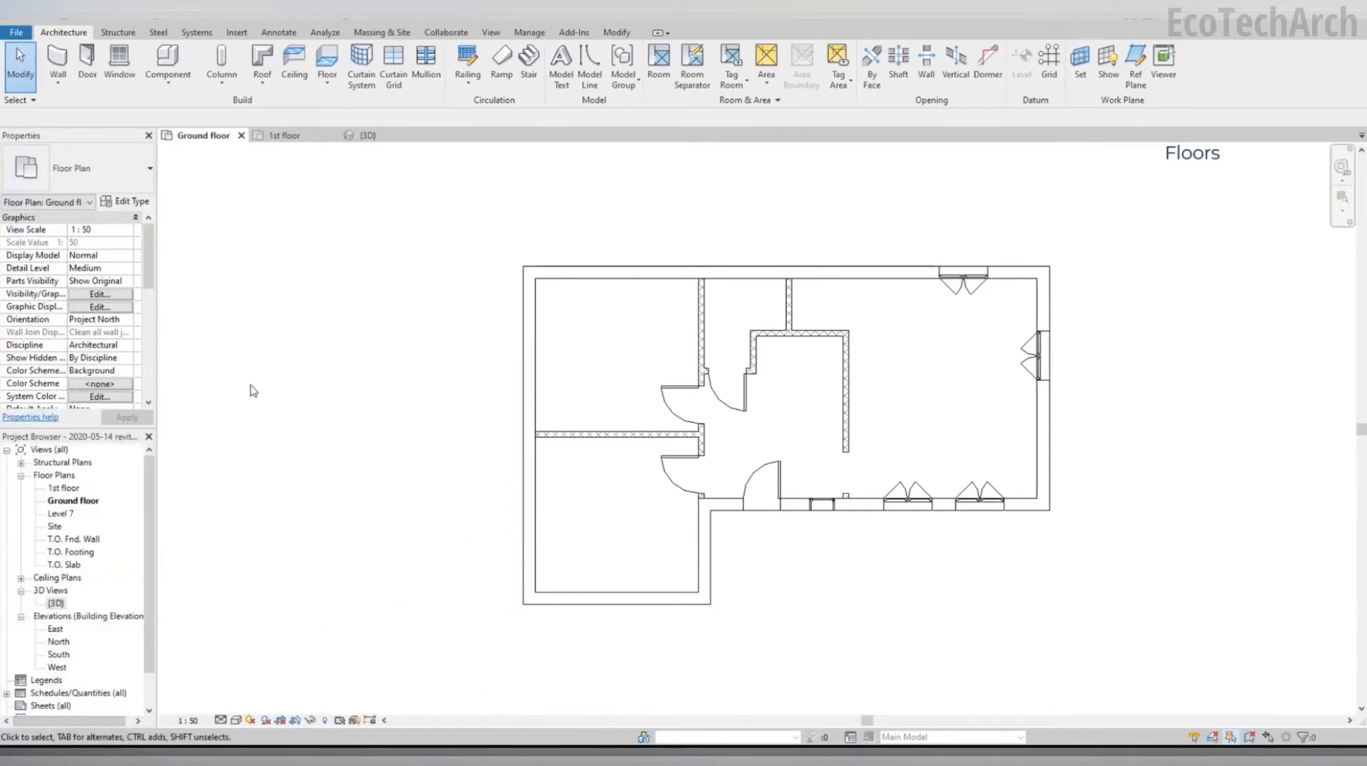
pyautogui.scroll(-8, 149, 268)
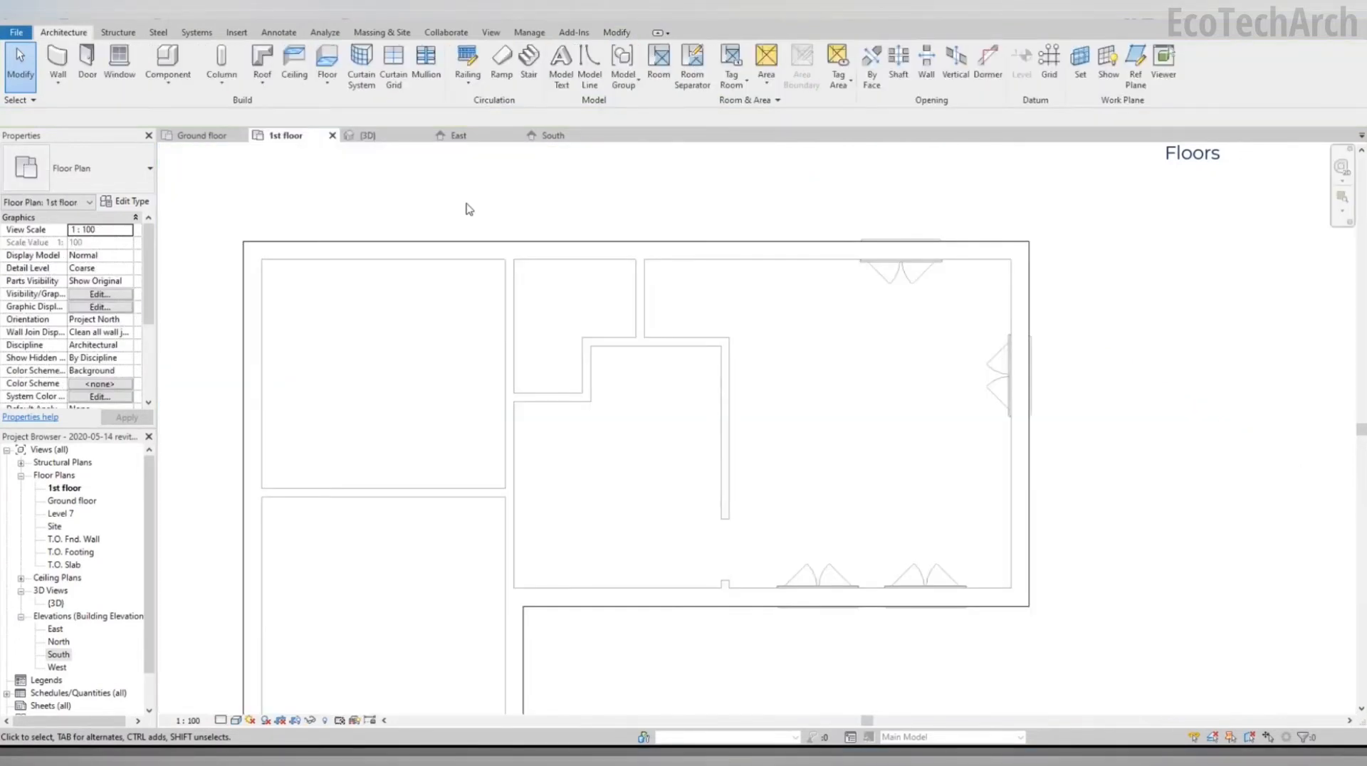
# Step: Edit the 1st floor slab's boundary and trace a closed rectangular opening about 2.13 m by 2.85 m inside the central partitions' inner faces
pyautogui.doubleClick(484, 247)
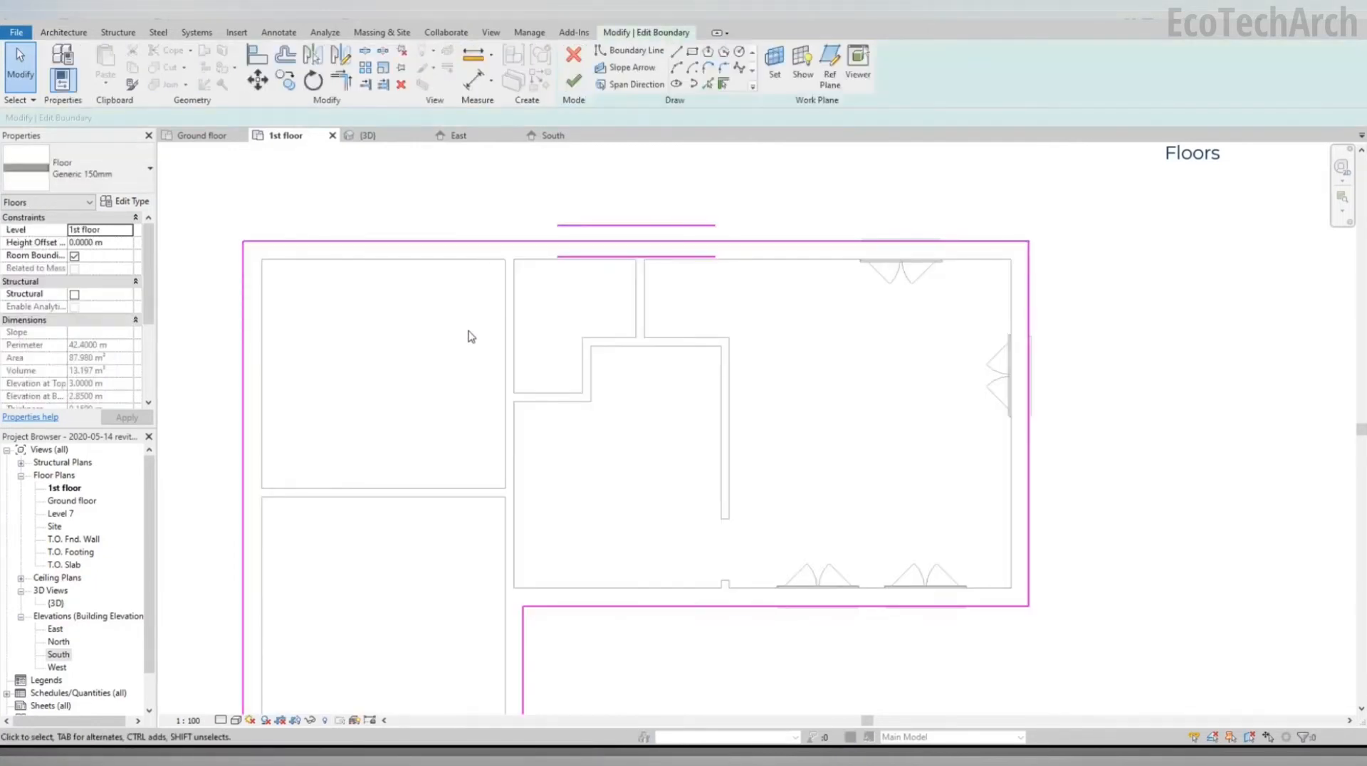
pyautogui.click(676, 51)
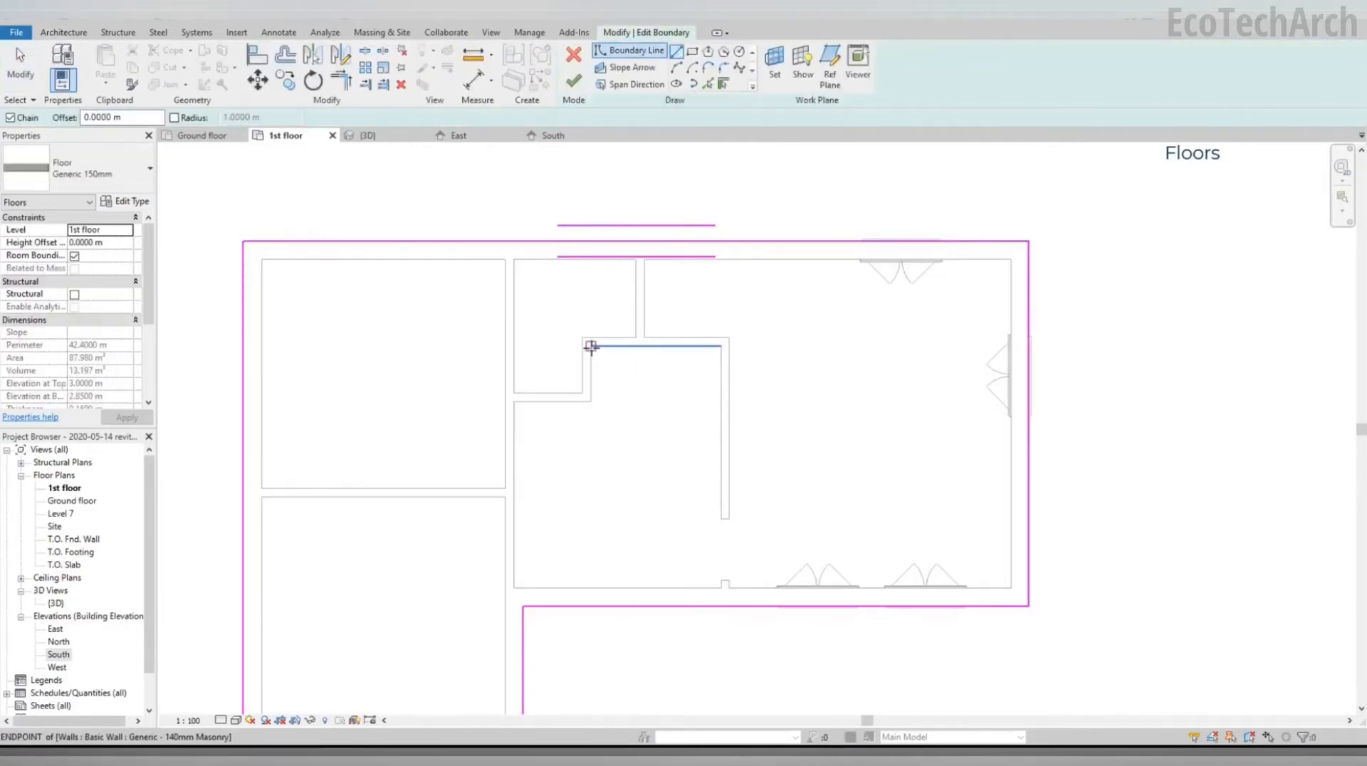
pyautogui.click(591, 347)
pyautogui.click(721, 520)
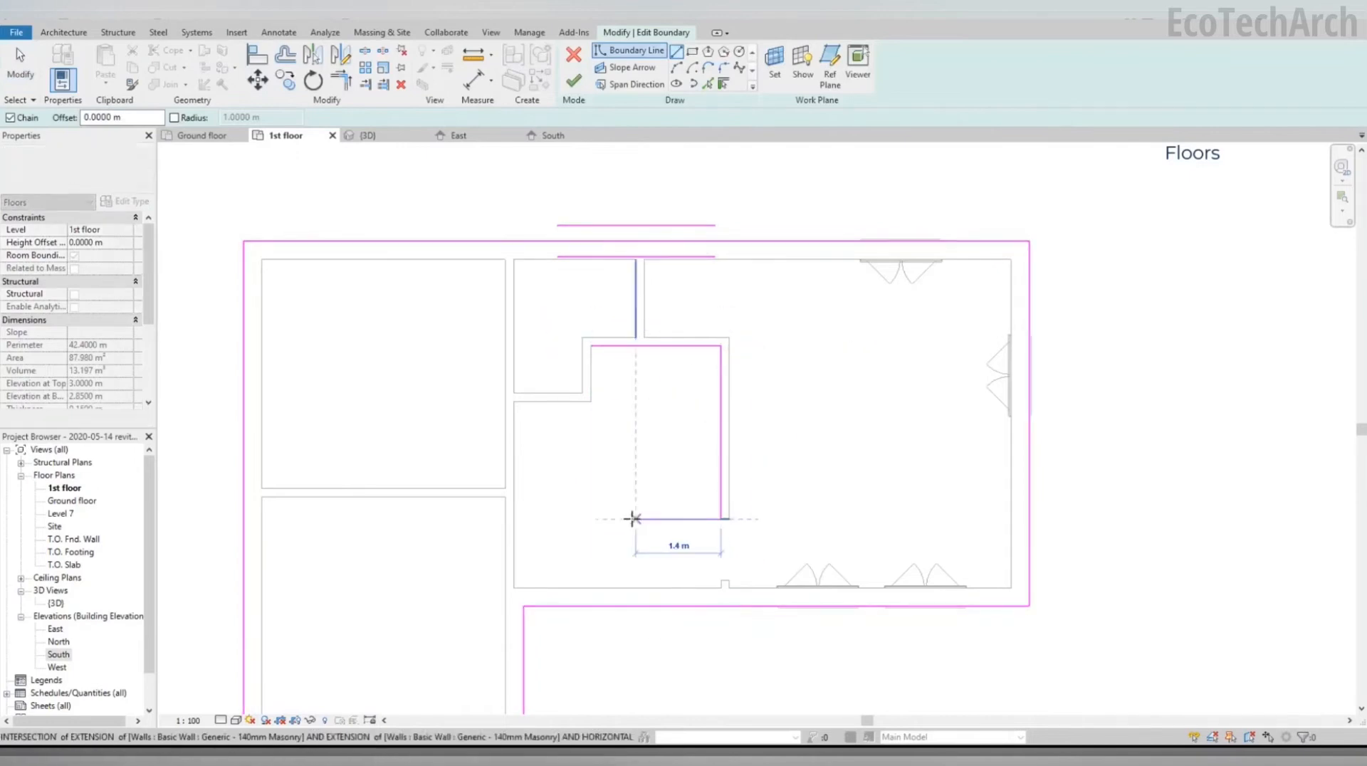
pyautogui.click(590, 520)
pyautogui.click(591, 346)
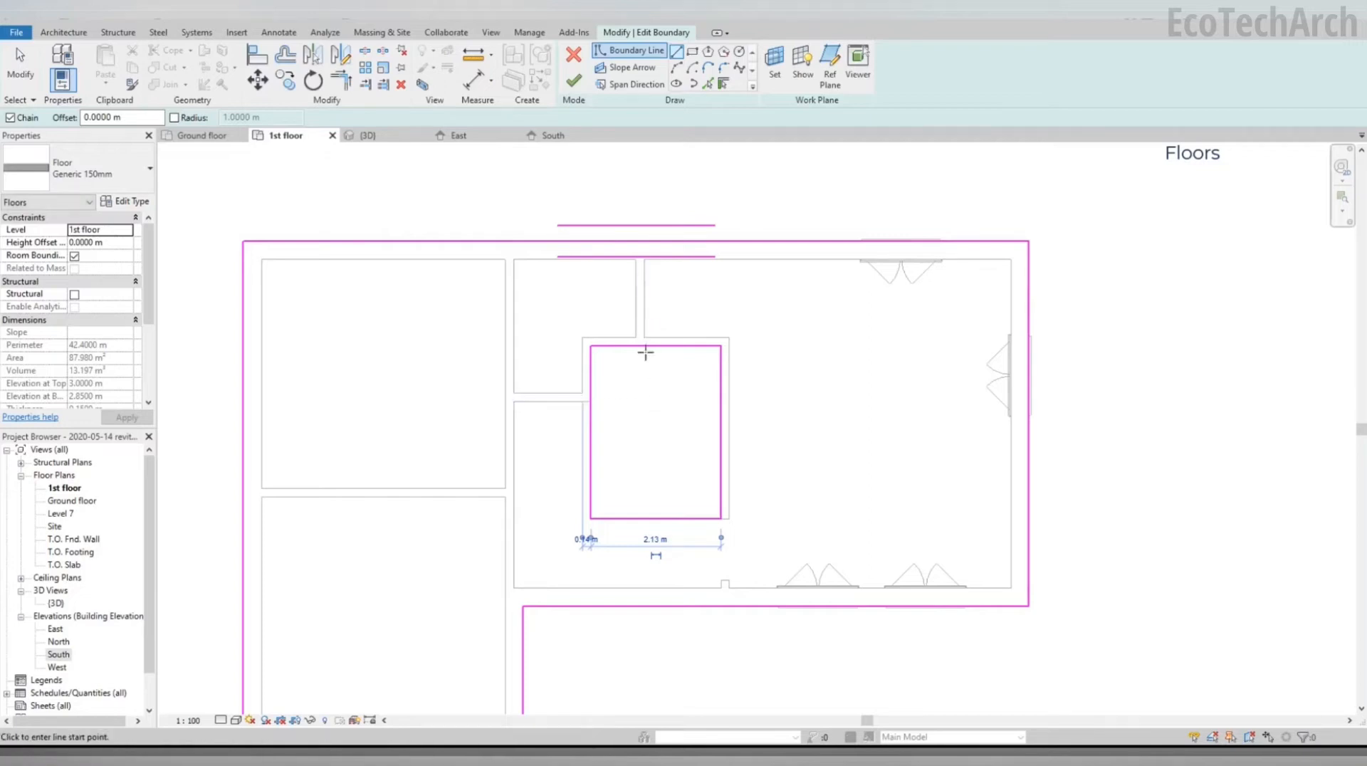
# Step: Finish the slab edit with the walls below attached to its bottom, and inspect the opening in the 3D view
pyautogui.click(573, 82)
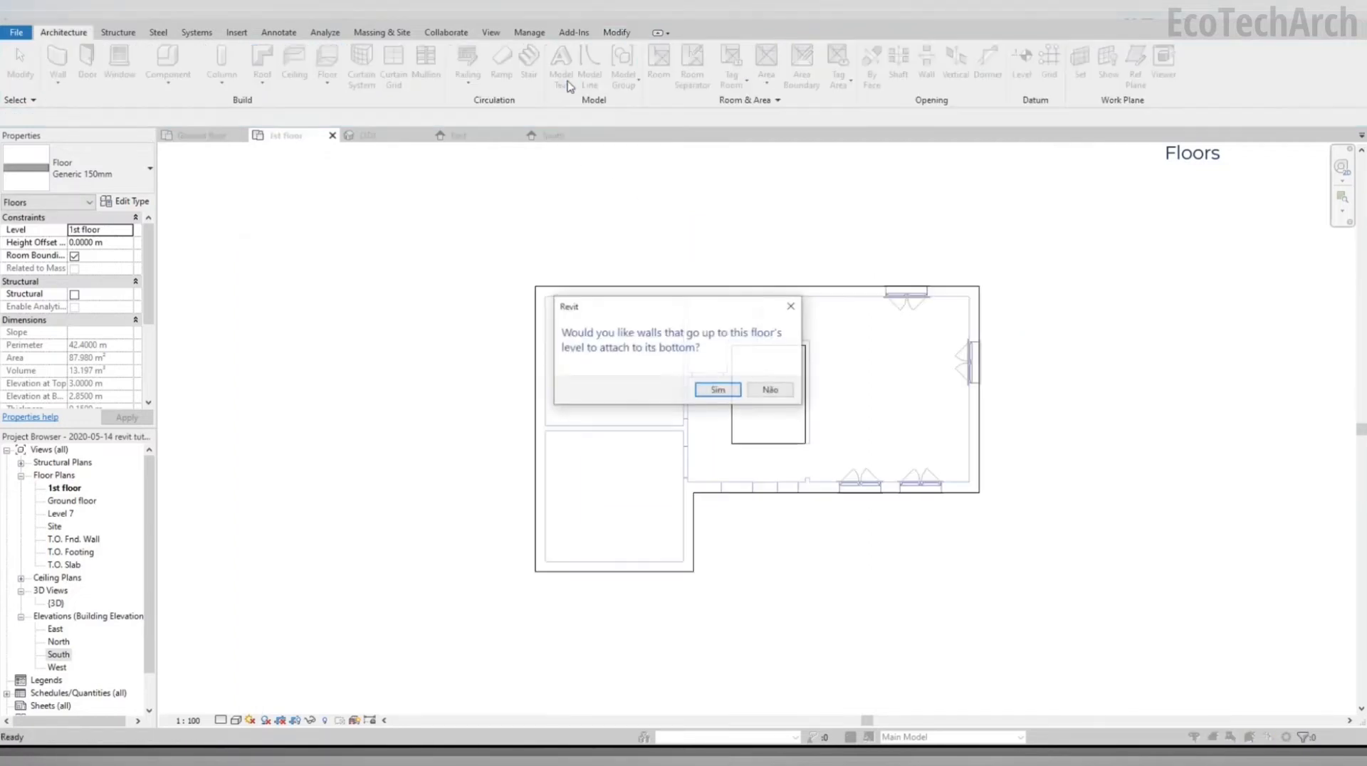
pyautogui.click(717, 398)
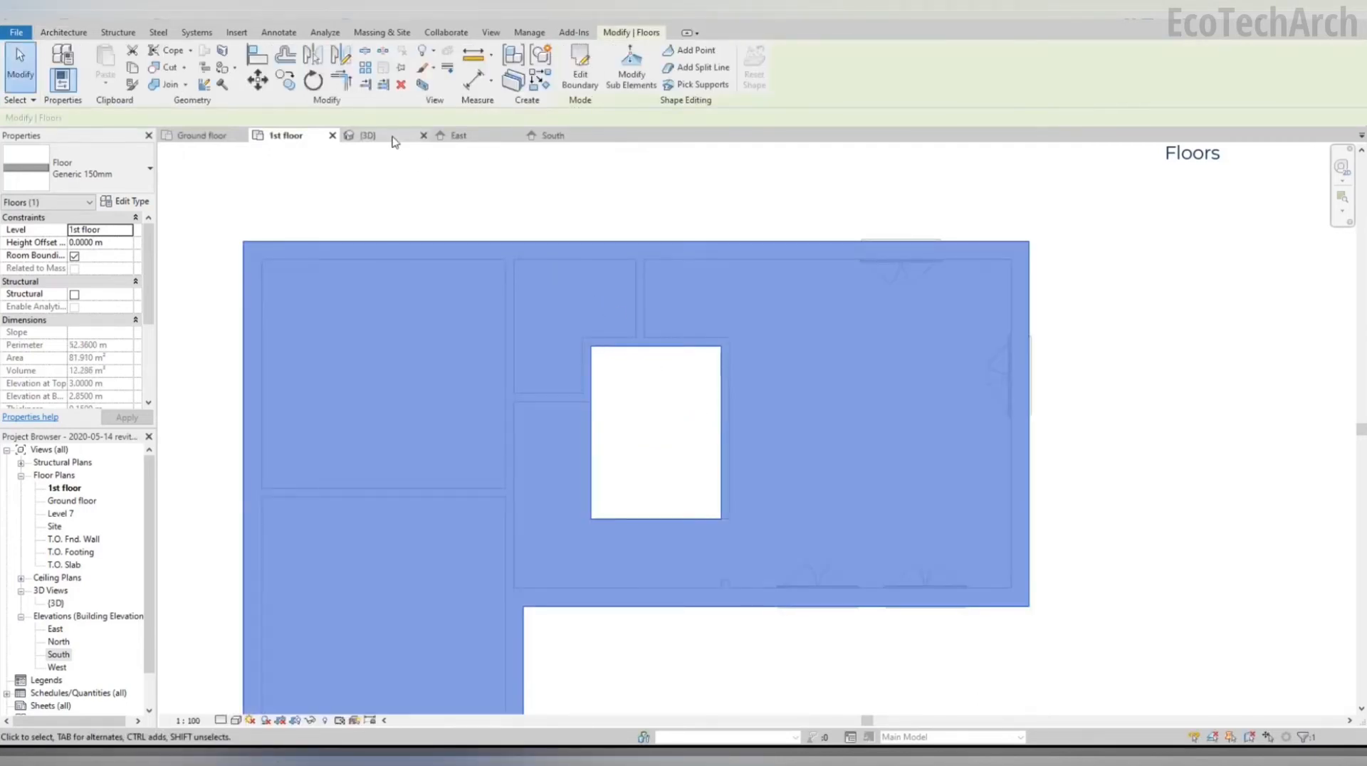
pyautogui.click(369, 135)
pyautogui.keyDown('shift'); pyautogui.moveTo(593, 422); pyautogui.dragTo(697, 299, button='middle'); pyautogui.keyUp('shift')
# Step: Edit the slab boundary in 3D, moving the opening's east, north and west edges to the partition walls' outer faces
pyautogui.click(580, 71)
pyautogui.keyDown('shift'); pyautogui.moveTo(610, 395); pyautogui.dragTo(712, 651, button='middle'); pyautogui.keyUp('shift')
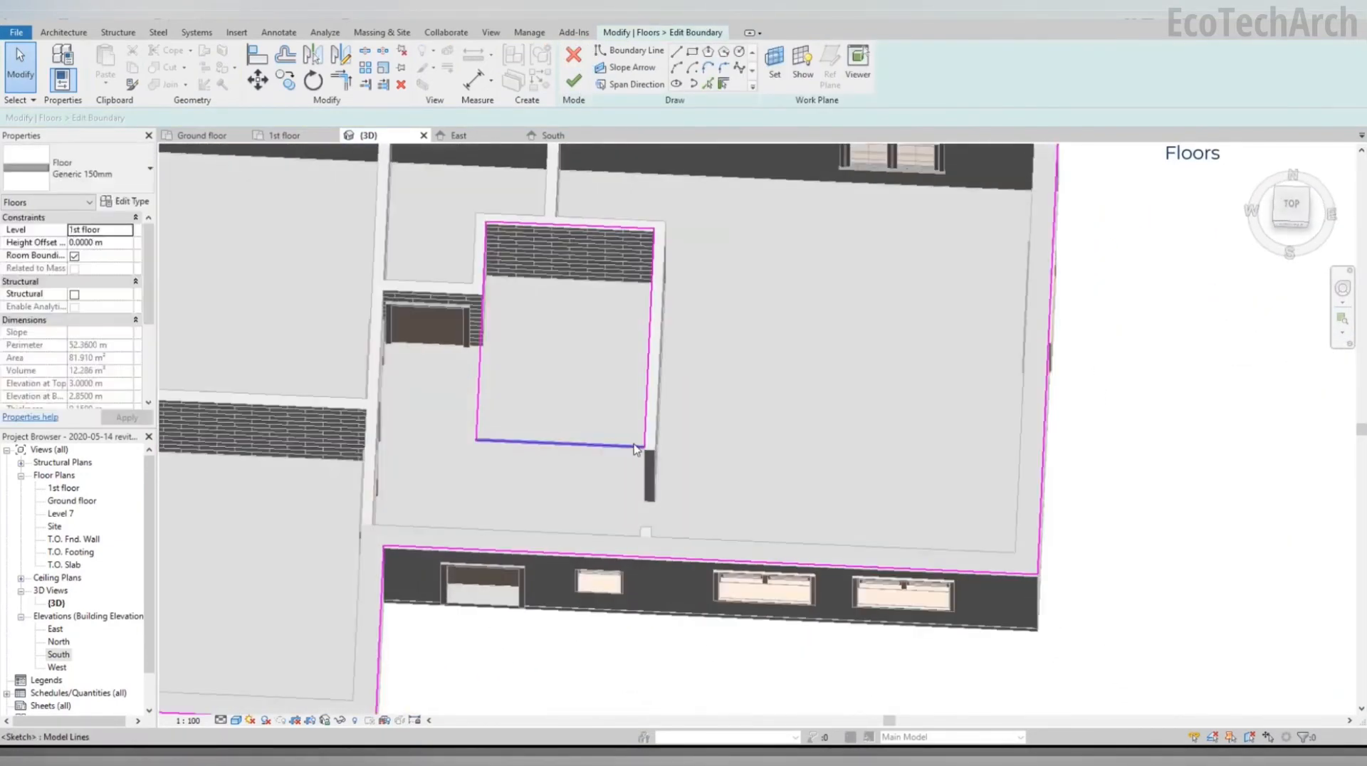
pyautogui.click(655, 432)
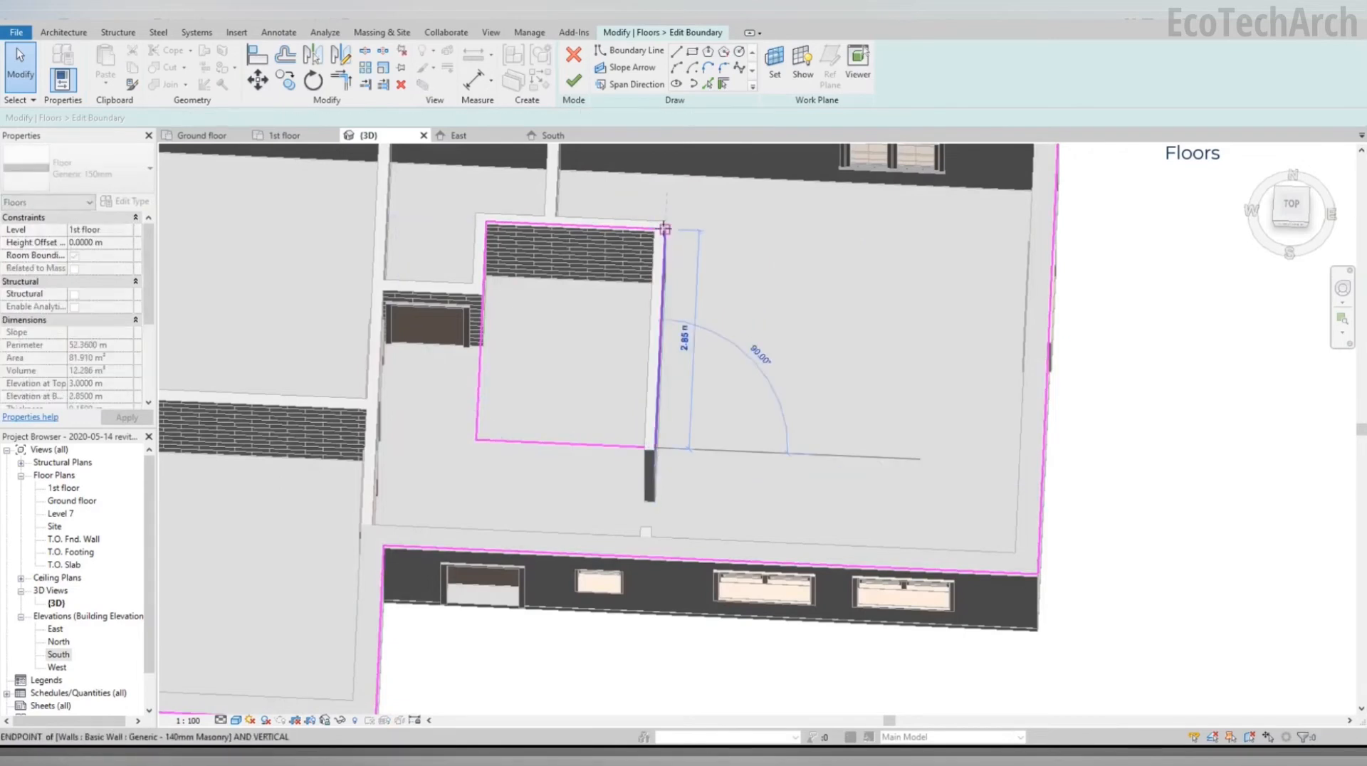
pyautogui.click(633, 224)
pyautogui.moveTo(634, 224); pyautogui.dragTo(666, 219)
pyautogui.scroll(2, 651, 213)
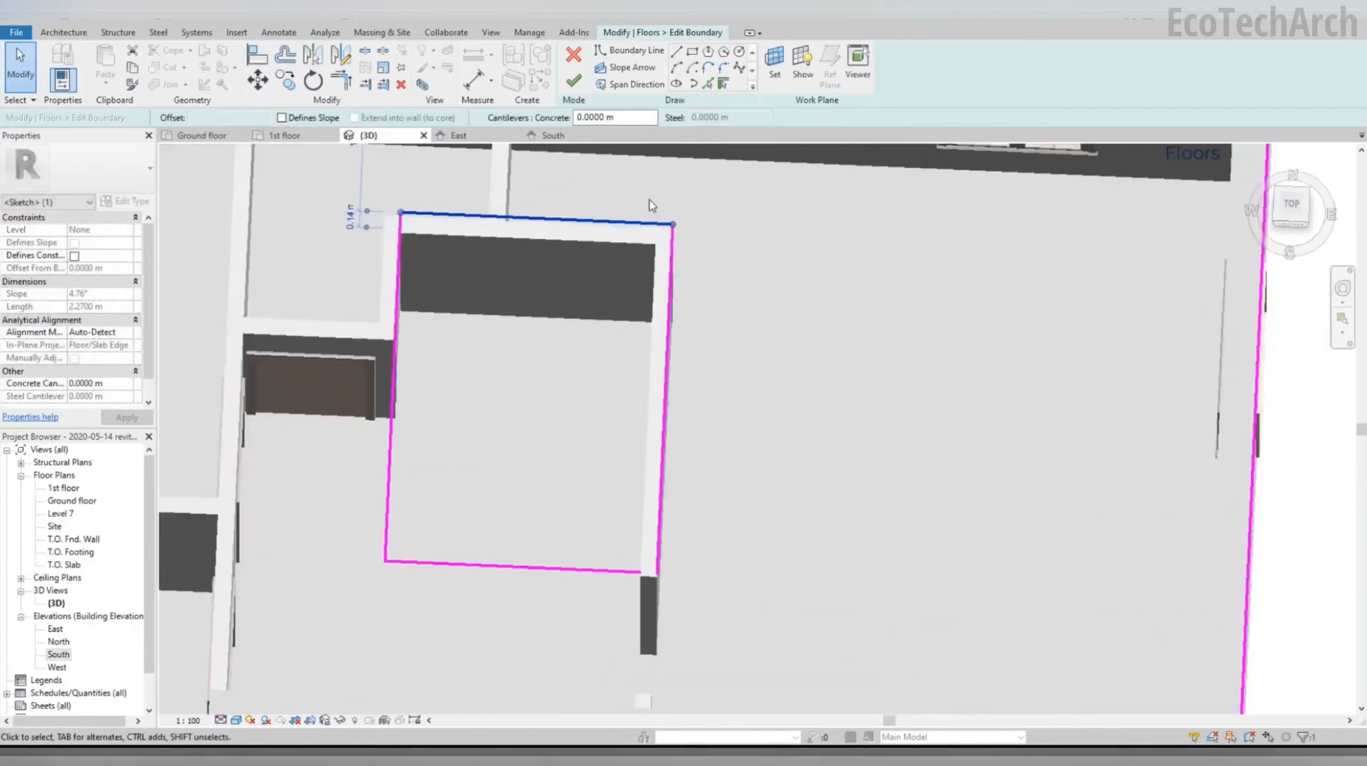
pyautogui.click(398, 267)
pyautogui.moveTo(396, 265); pyautogui.dragTo(377, 268)
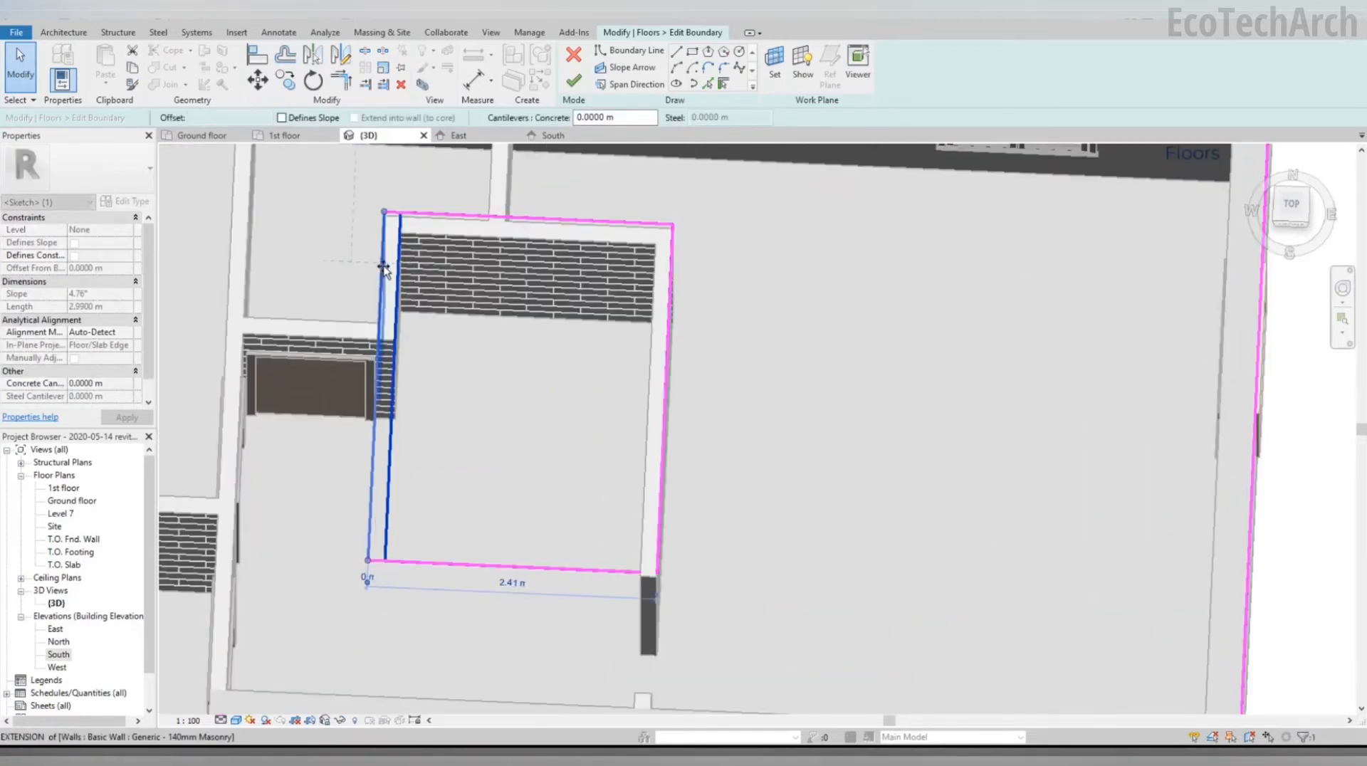
# Step: Finish the 1st floor slab's boundary edit and inspect the enlarged opening in the 3D view
pyautogui.scroll(2, 622, 558)
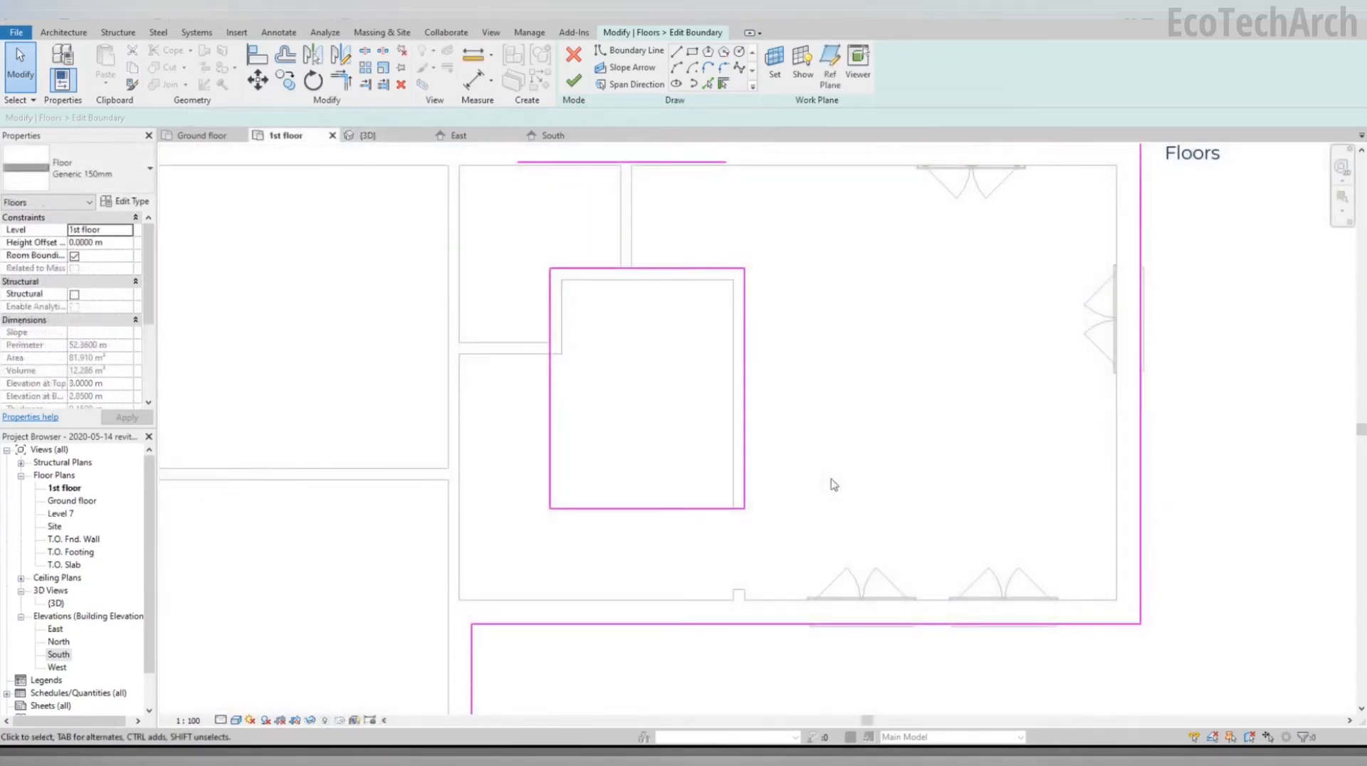
pyautogui.scroll(-1, 833, 484)
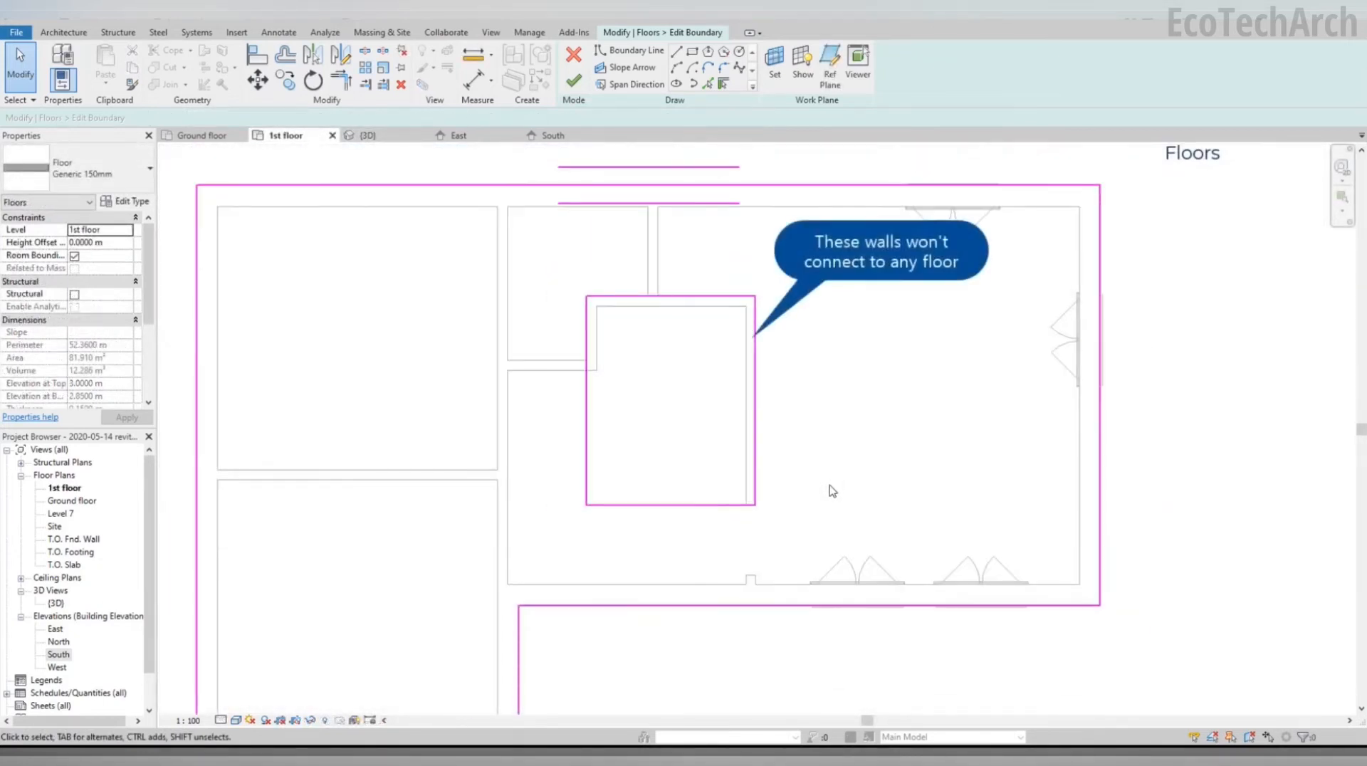
pyautogui.click(573, 80)
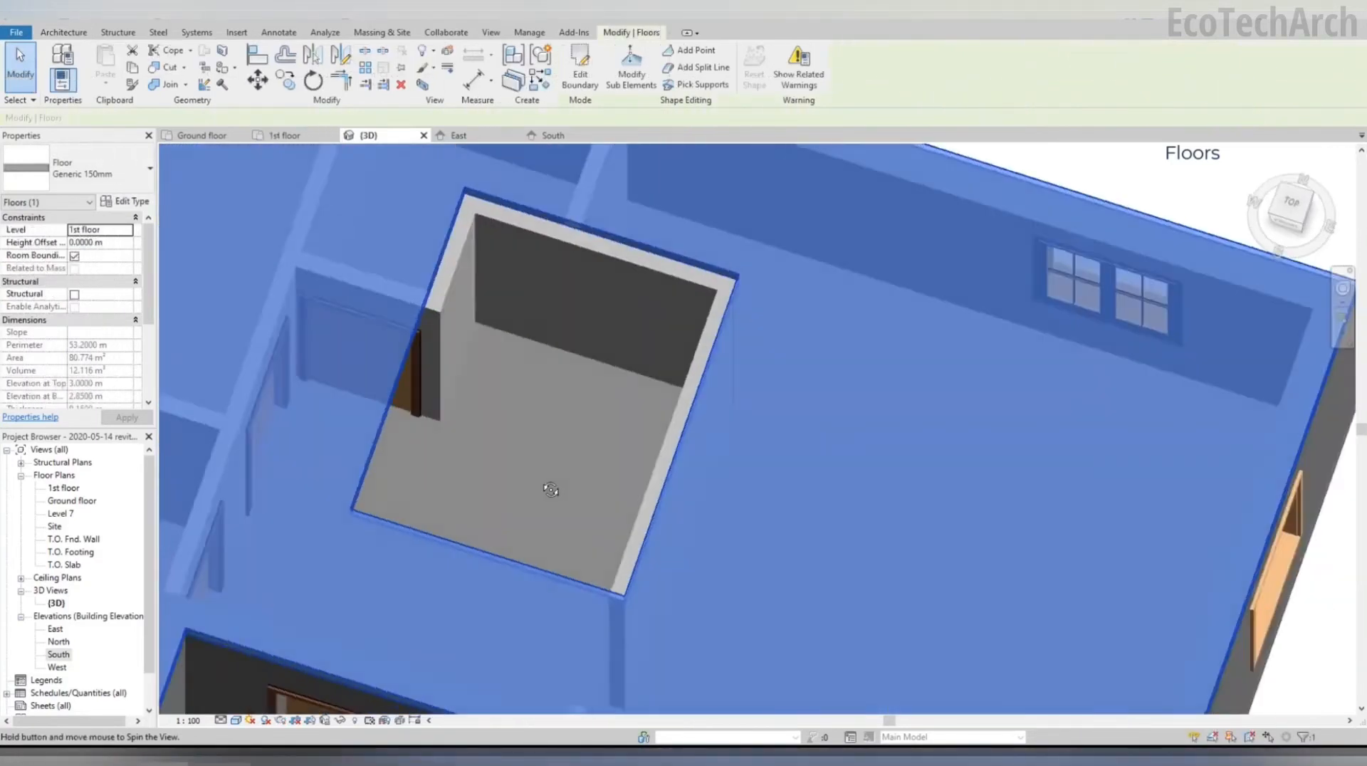
pyautogui.keyDown('shift'); pyautogui.moveTo(540, 370); pyautogui.dragTo(353, 416, button='middle'); pyautogui.keyUp('shift')
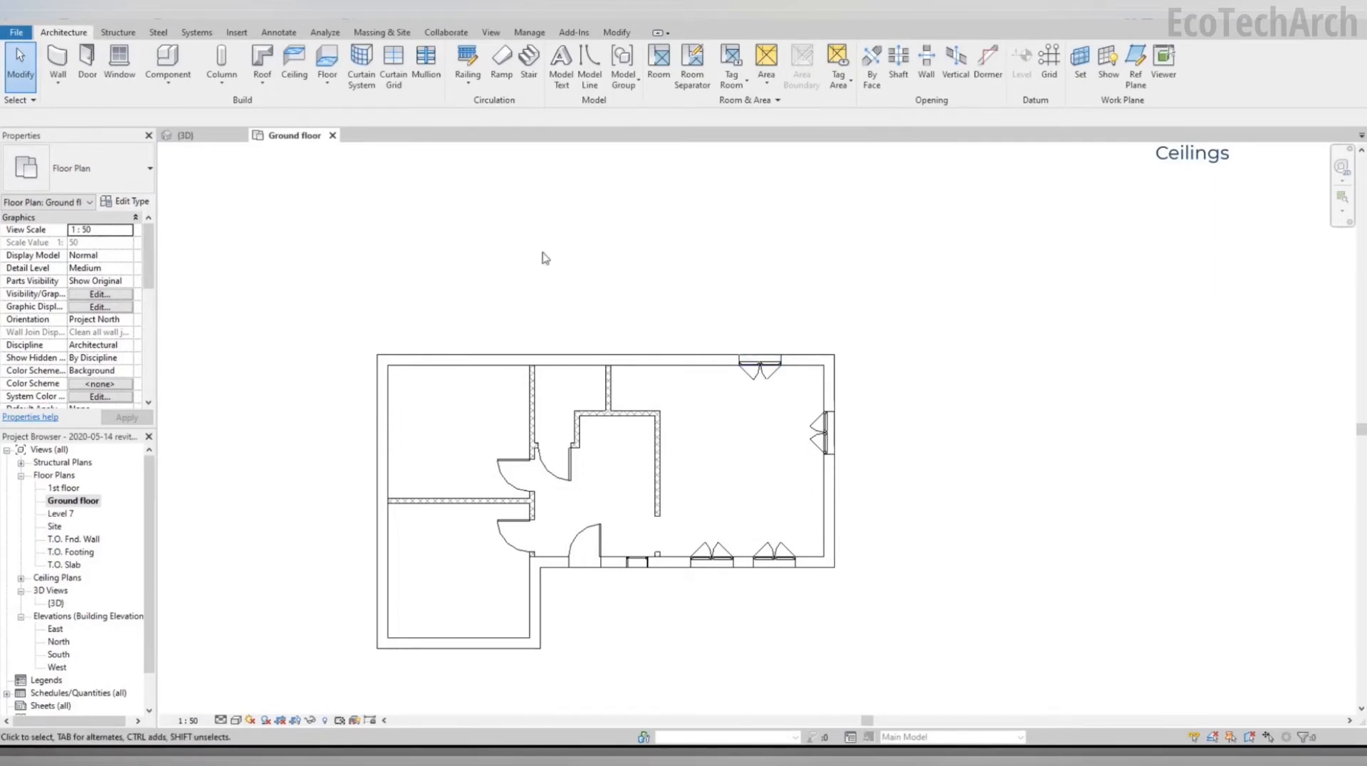
# Step: Place an automatic 600 x 1200mm grid ceiling in the northwest room and open the Ground floor ceiling plan
pyautogui.click(303, 71)
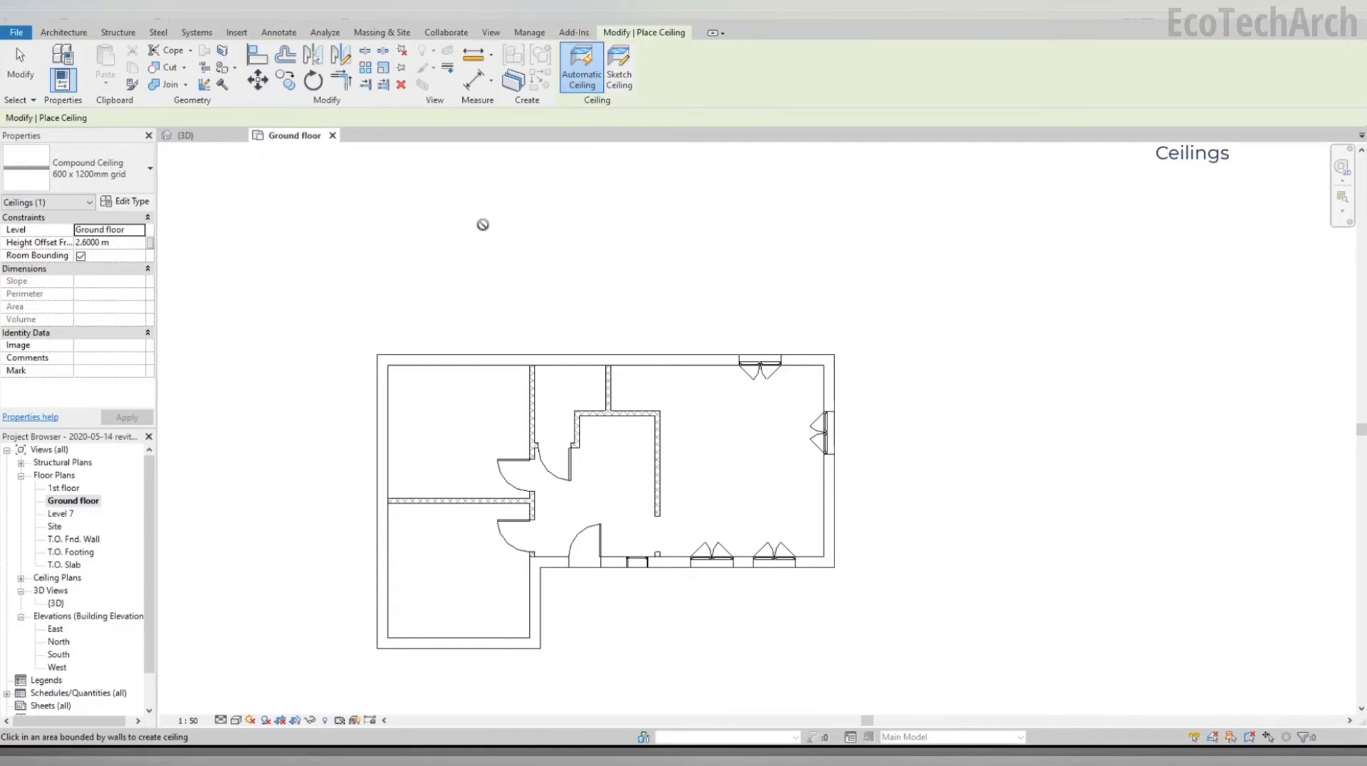
pyautogui.click(458, 399)
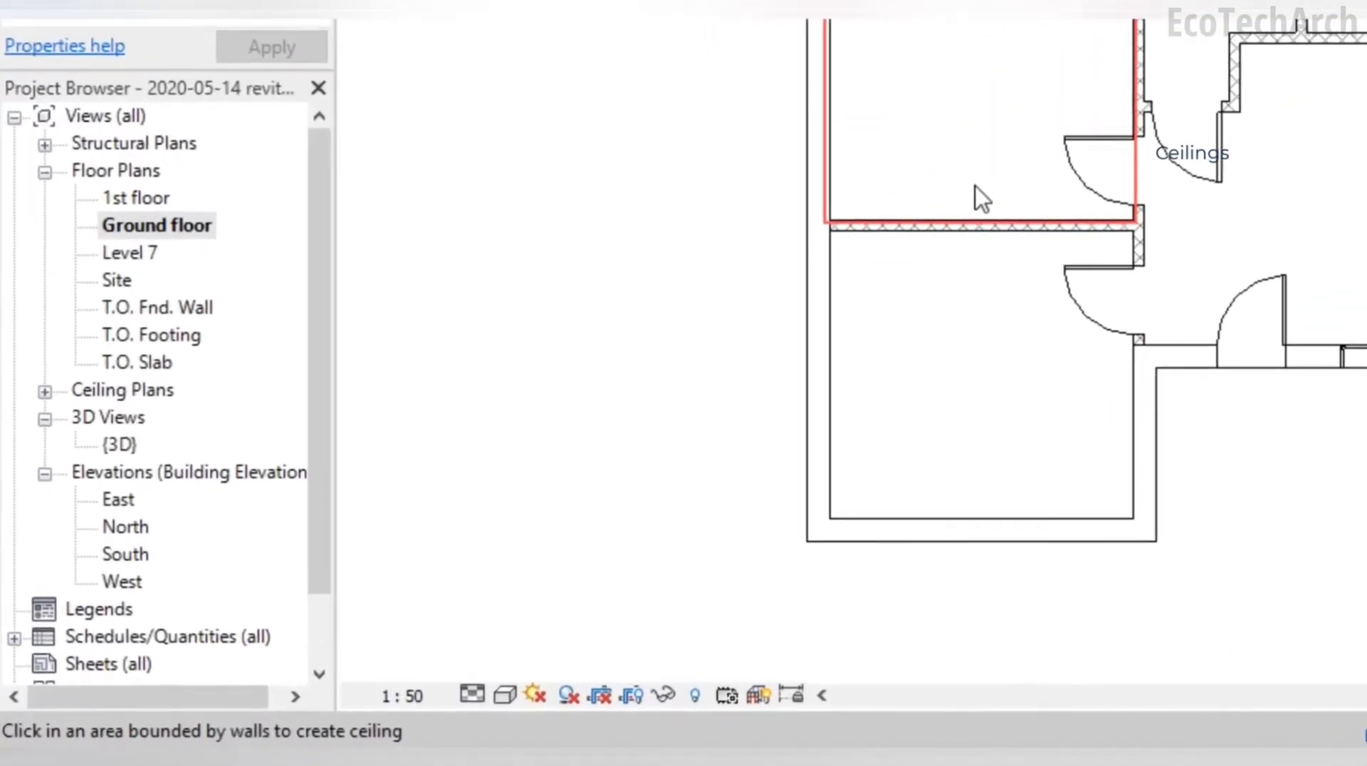
pyautogui.click(45, 392)
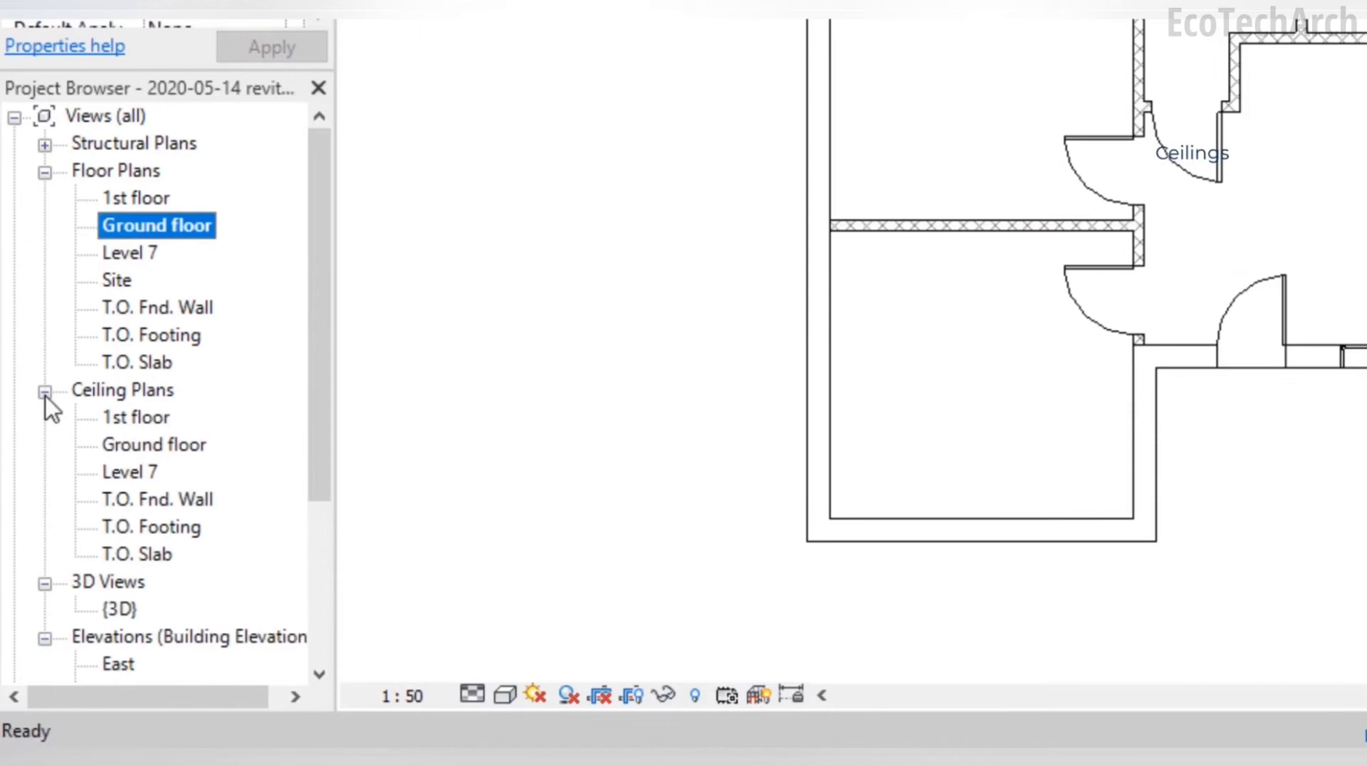
pyautogui.doubleClick(128, 445)
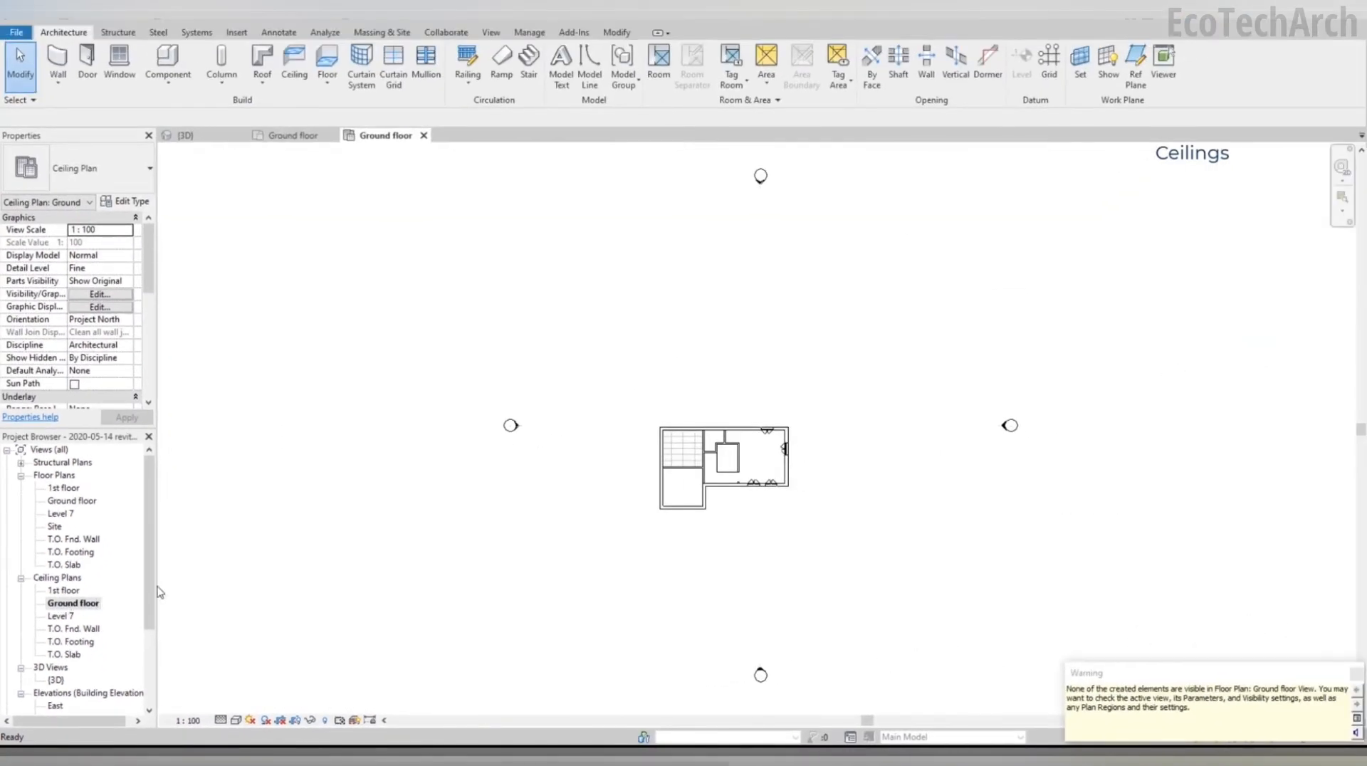
pyautogui.scroll(5, 747, 450)
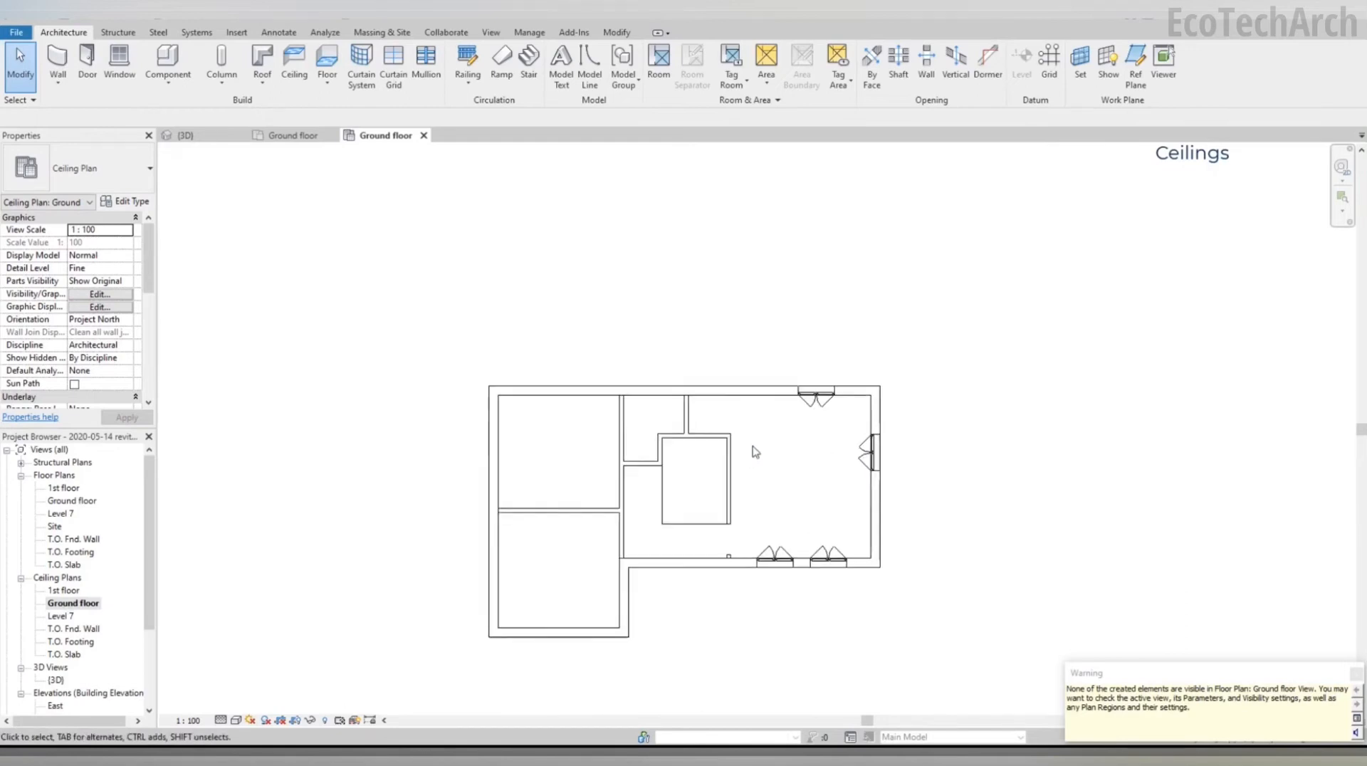
pyautogui.scroll(2, 800, 610)
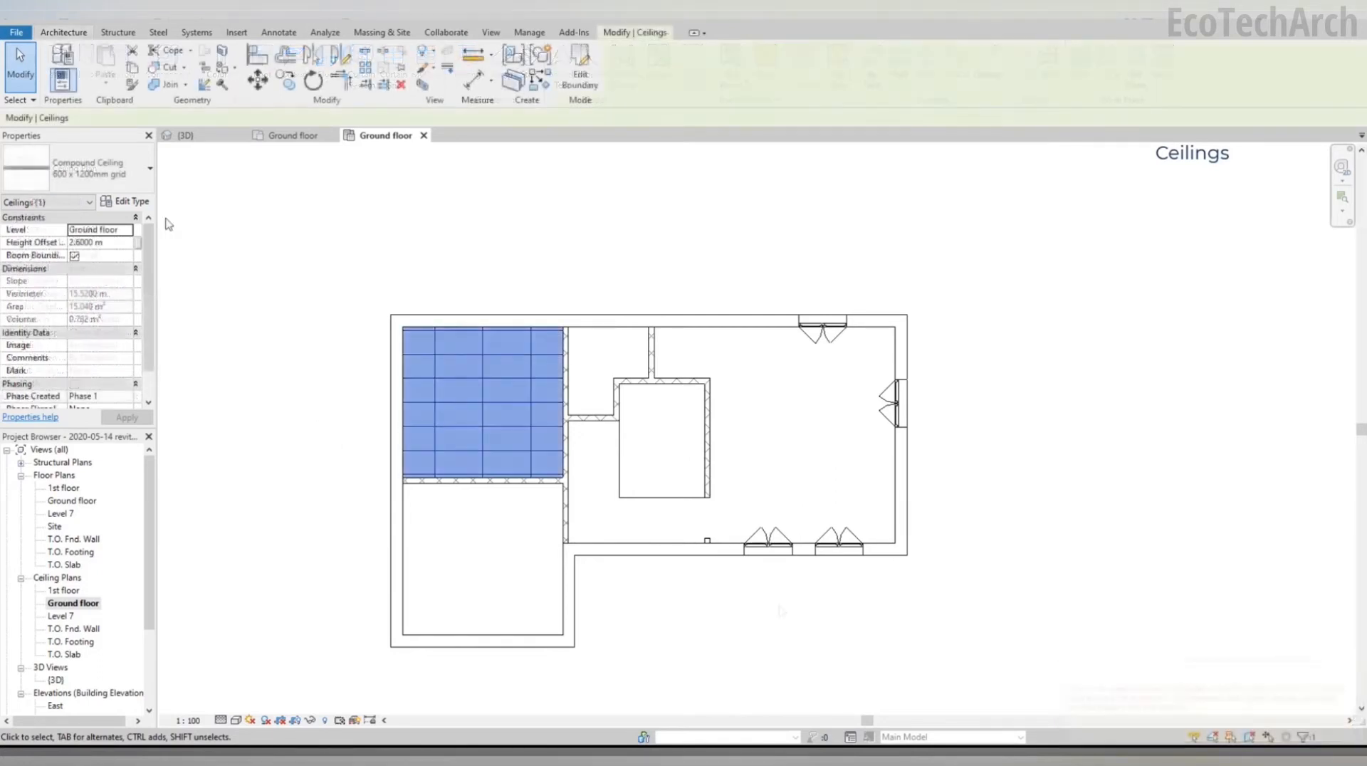
# Step: Change the northwest room's ceiling type to 600 x 600mm grid, trying the Generic basic ceiling before returning to the grid
pyautogui.click(140, 186)
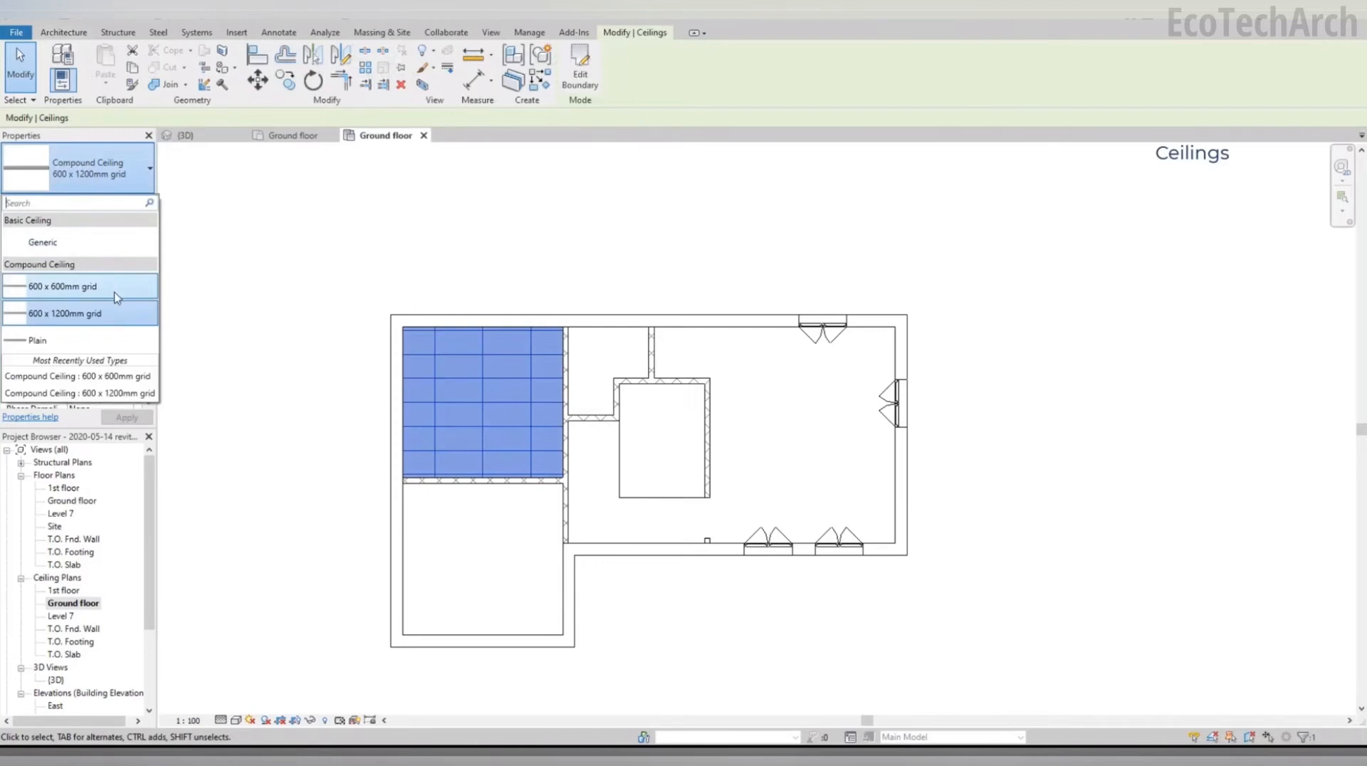
pyautogui.click(118, 293)
pyautogui.click(142, 186)
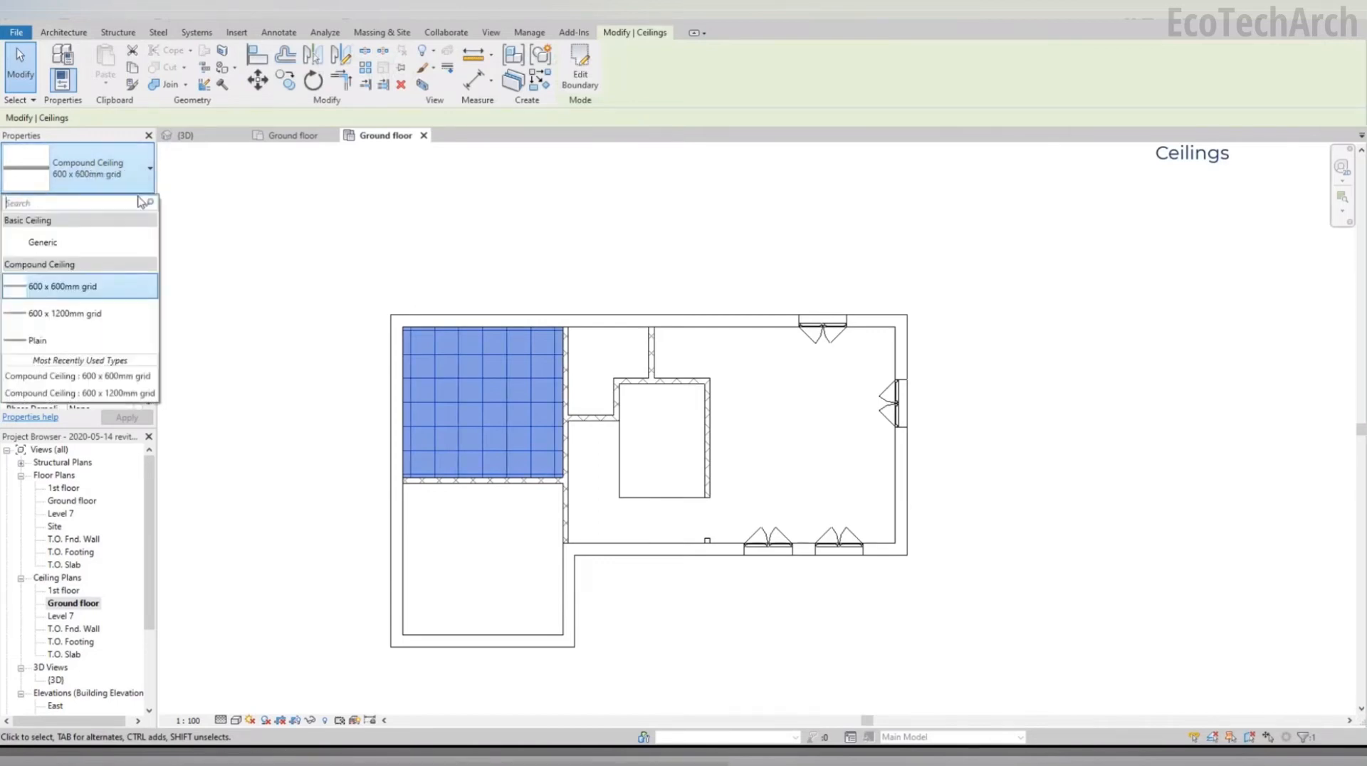
pyautogui.click(128, 245)
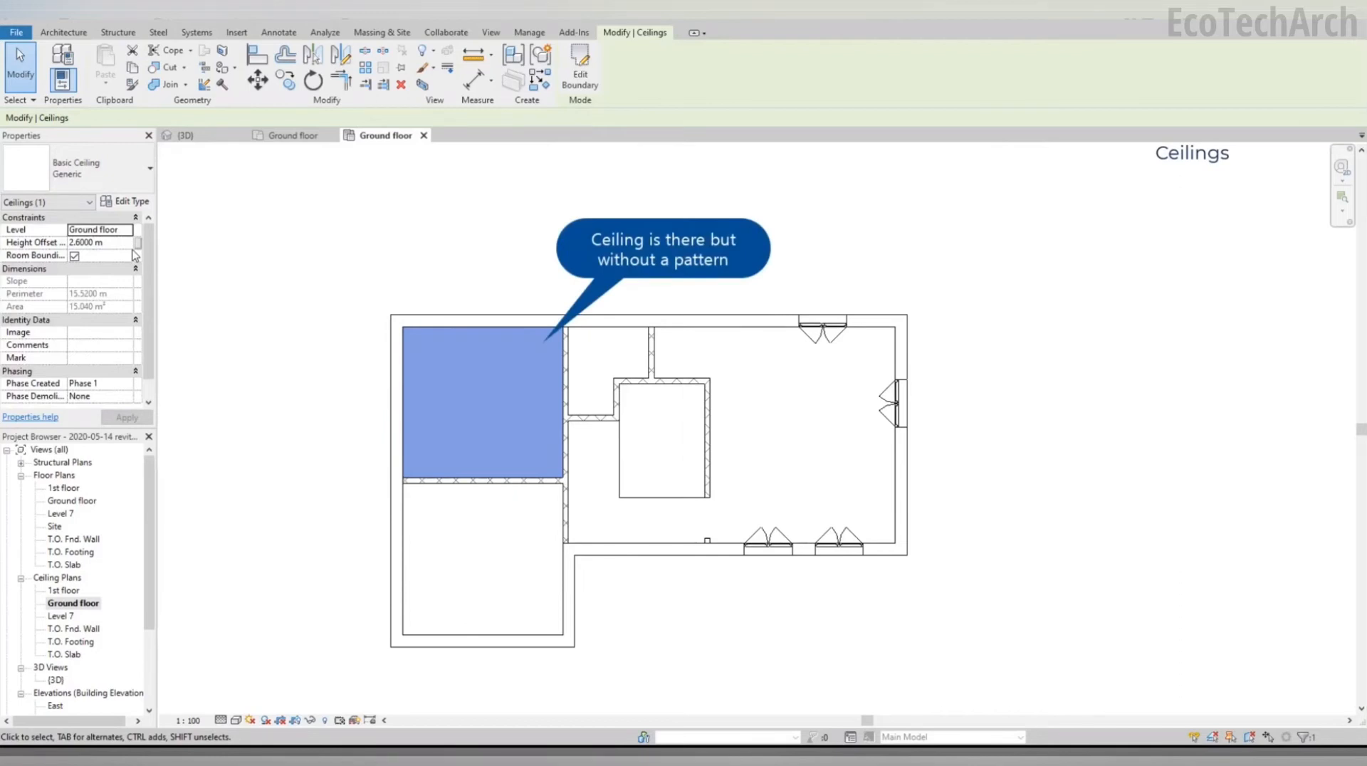
pyautogui.click(339, 404)
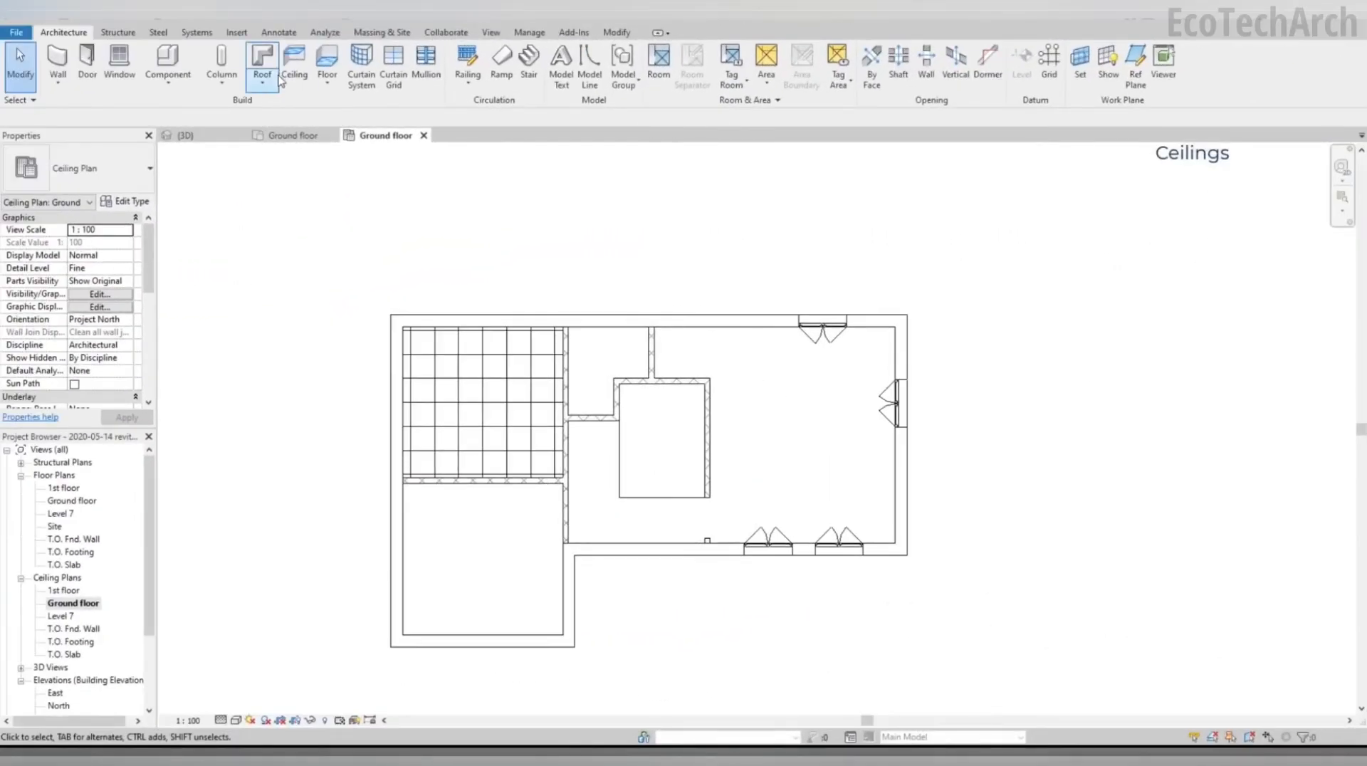
# Step: Place automatic 600 x 600mm grid ceilings in the southwest room and the small L-shaped room
pyautogui.click(292, 68)
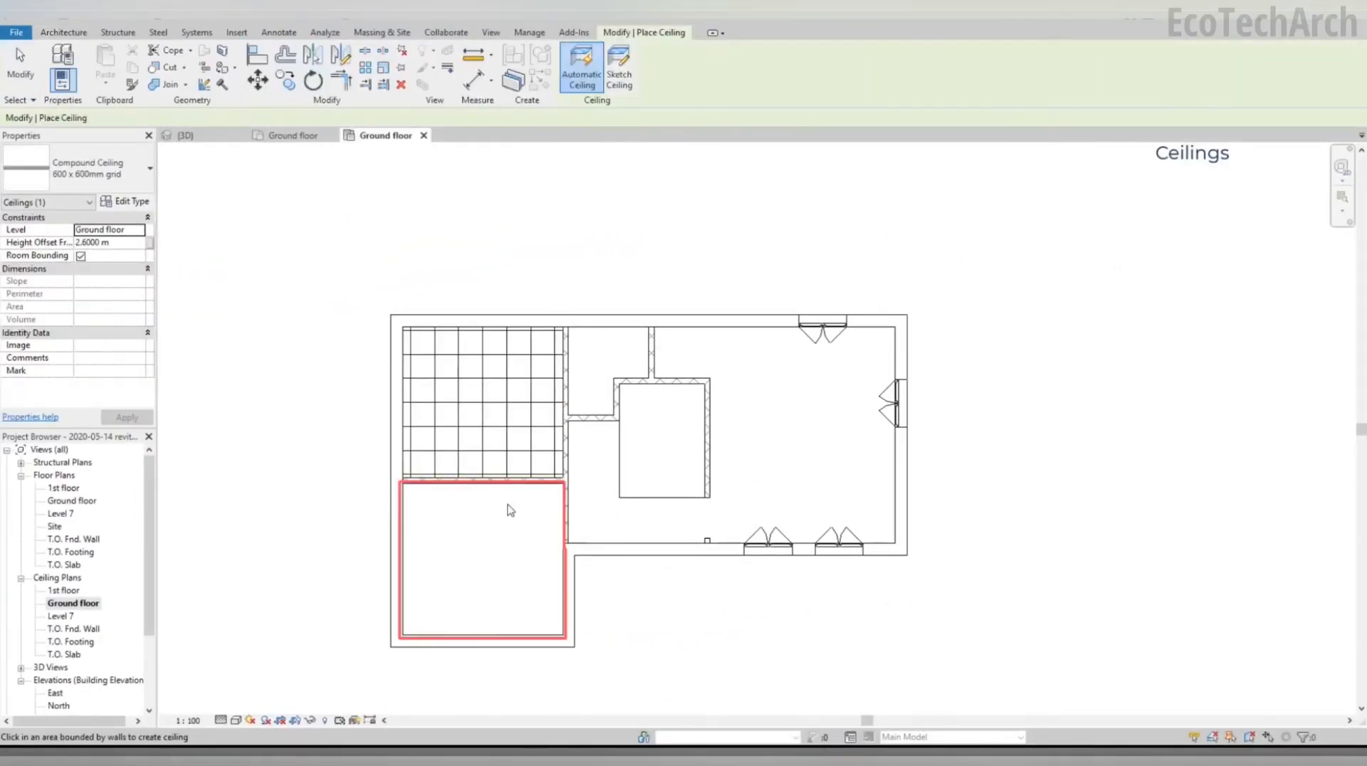
pyautogui.click(510, 531)
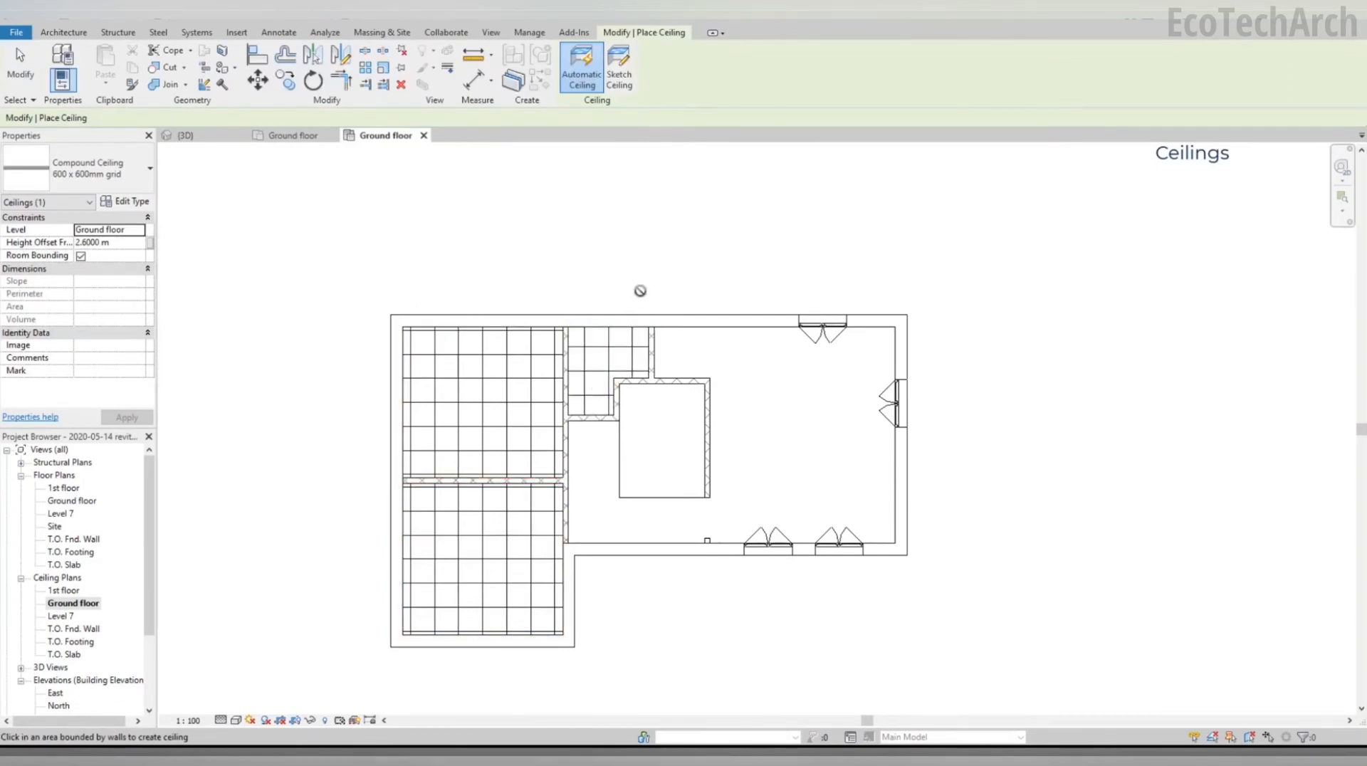
pyautogui.press('Escape')
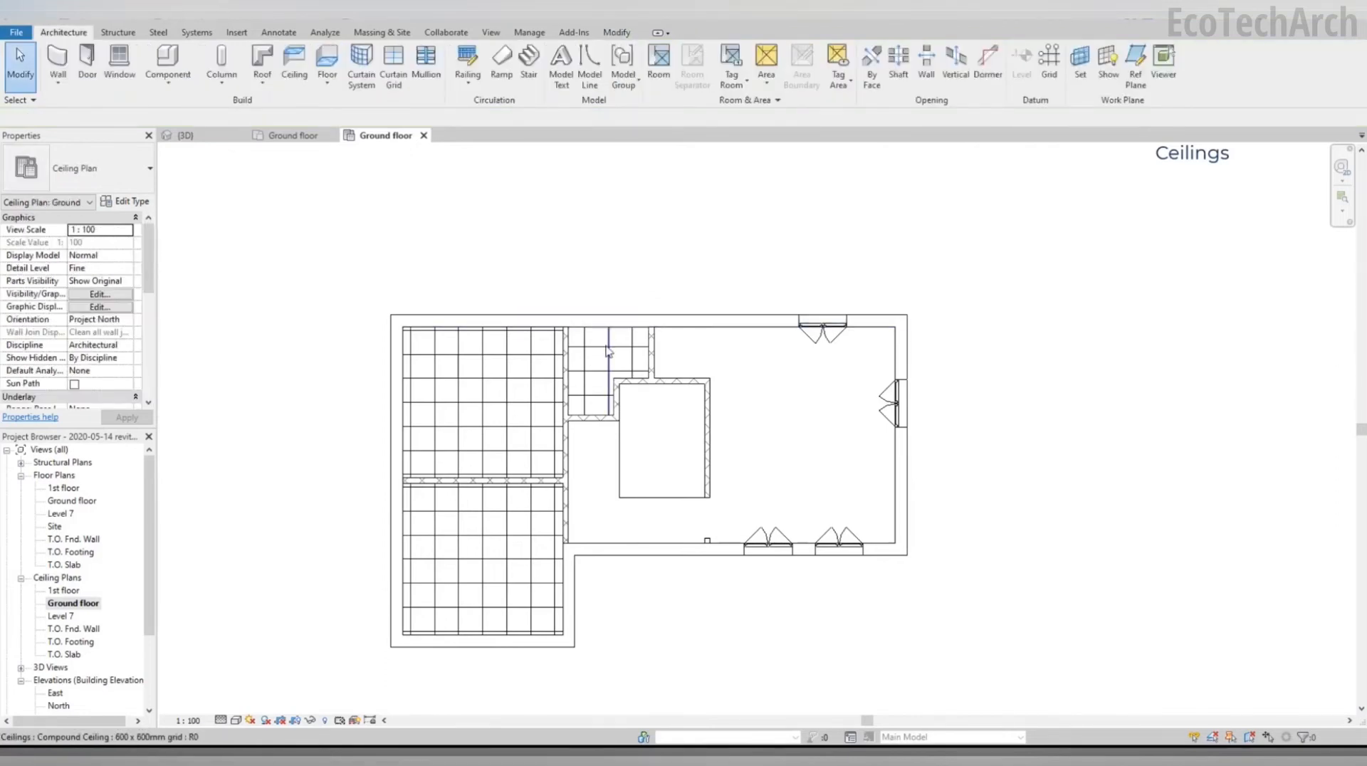
# Step: Shift the ceiling grid lines in the small L-shaped room with the Move tool
pyautogui.click(606, 371)
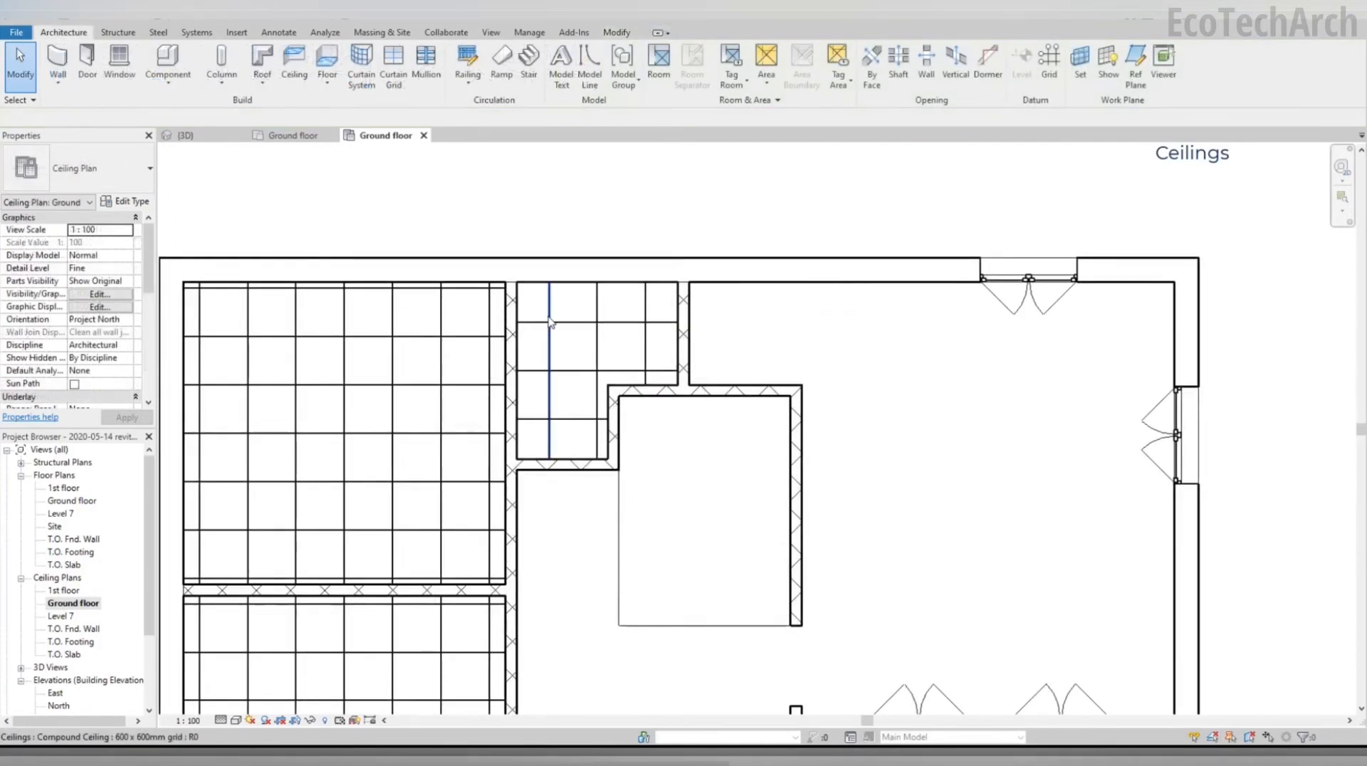
pyautogui.click(549, 322)
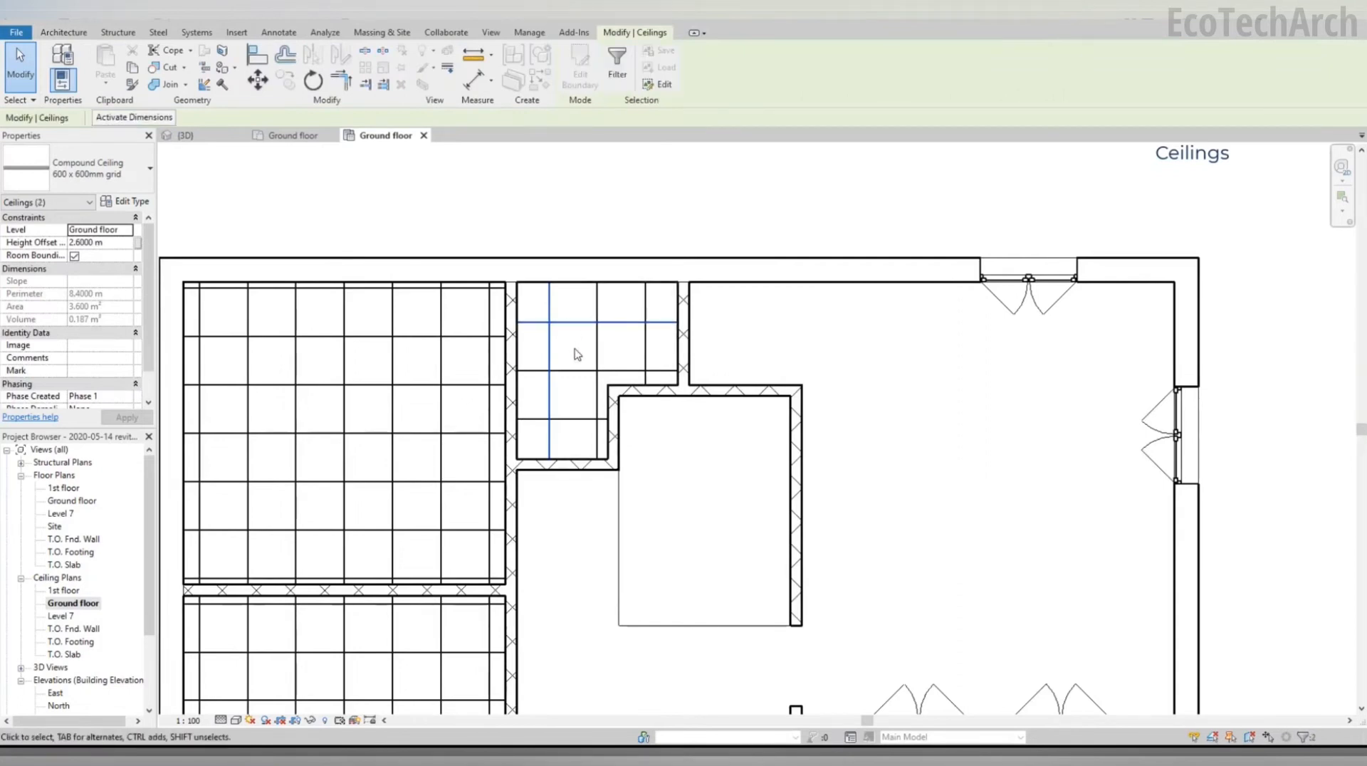
pyautogui.press('Escape')
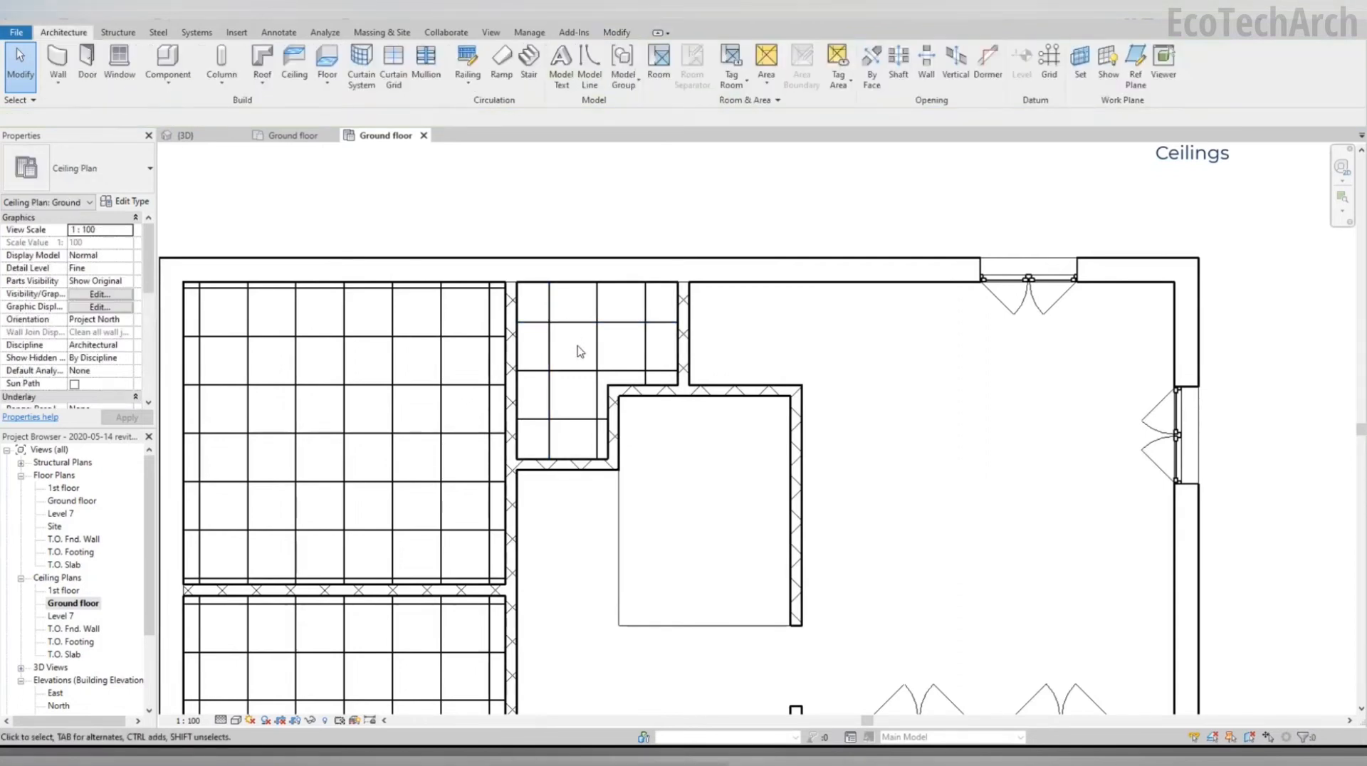
pyautogui.click(586, 328)
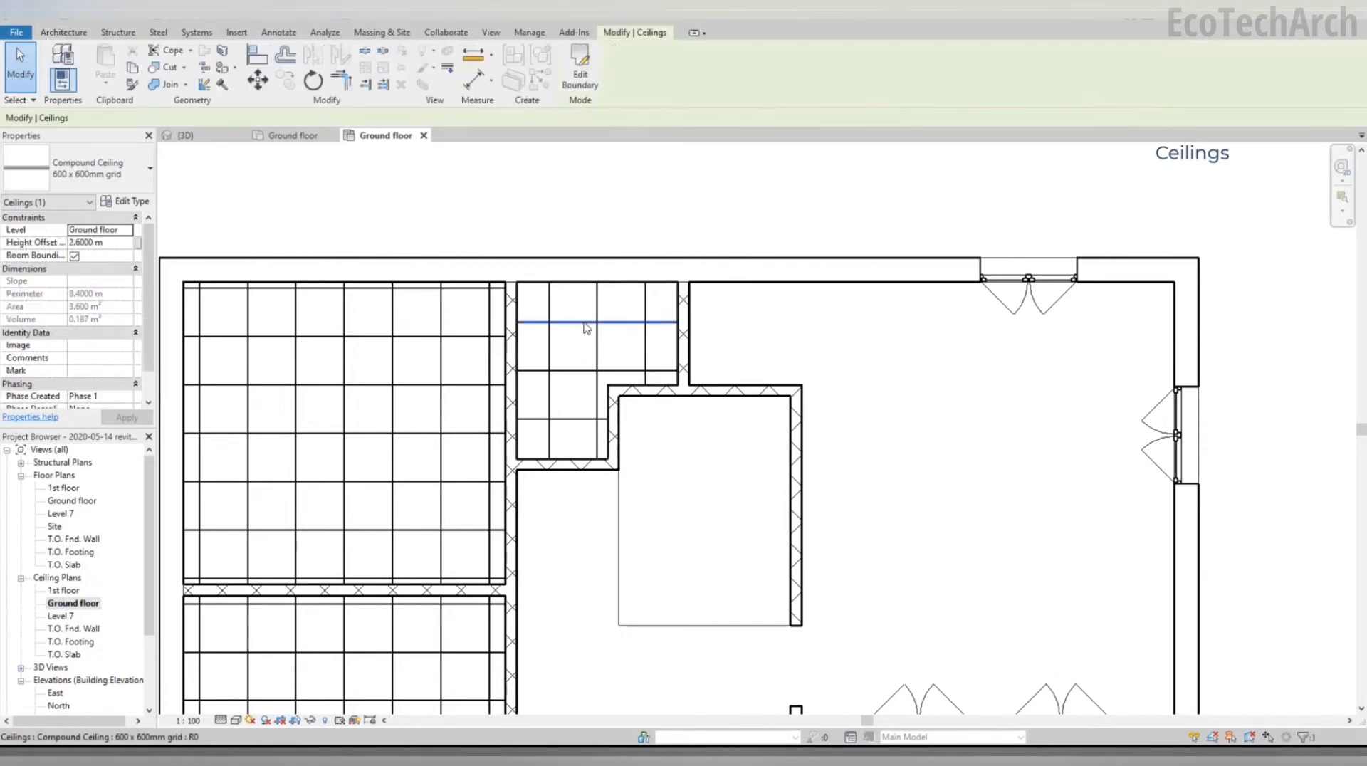
pyautogui.moveTo(578, 326)
pyautogui.mouseDown()
pyautogui.moveTo(577, 360)
pyautogui.moveTo(578, 332)
pyautogui.mouseUp()
pyautogui.click(257, 79)
pyautogui.click(598, 327)
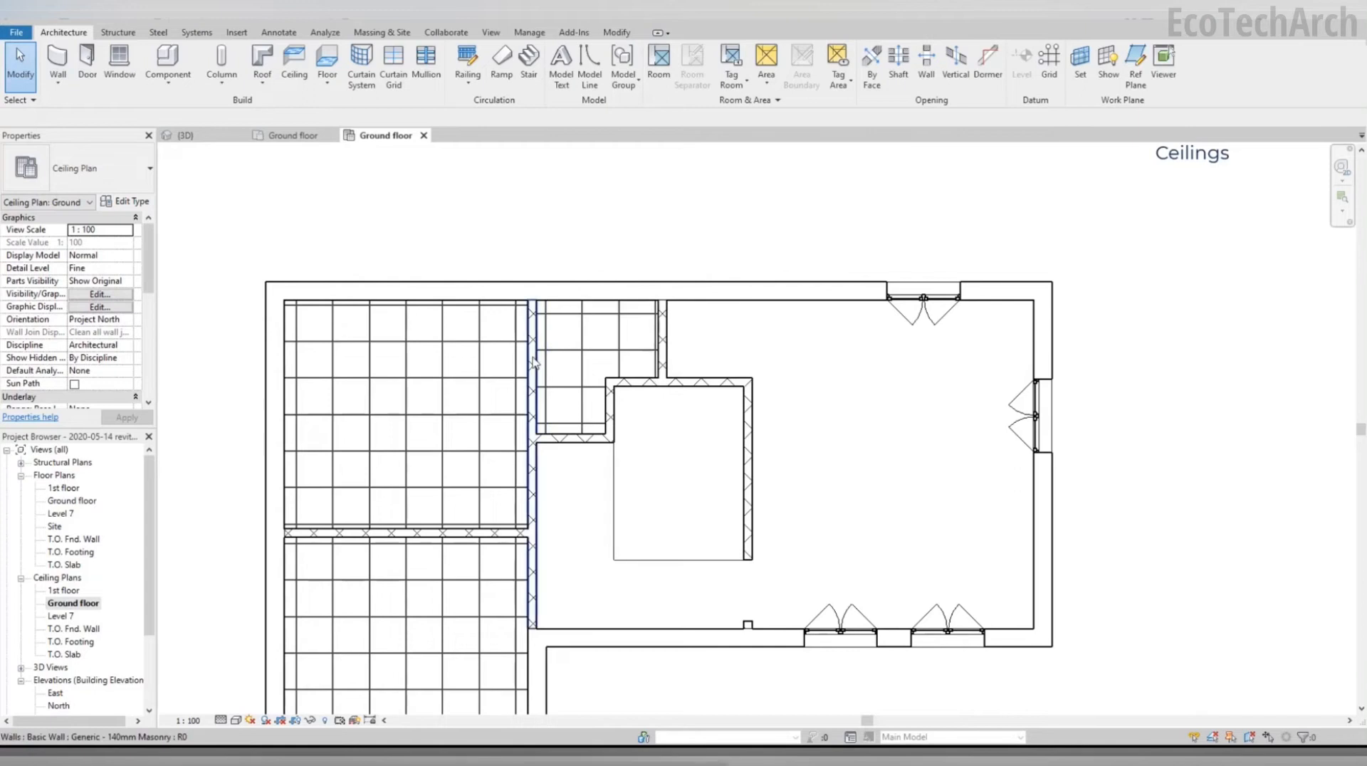
# Step: Select the small L-shaped room's entire ceiling instead of a single grid line
pyautogui.press('Tab')
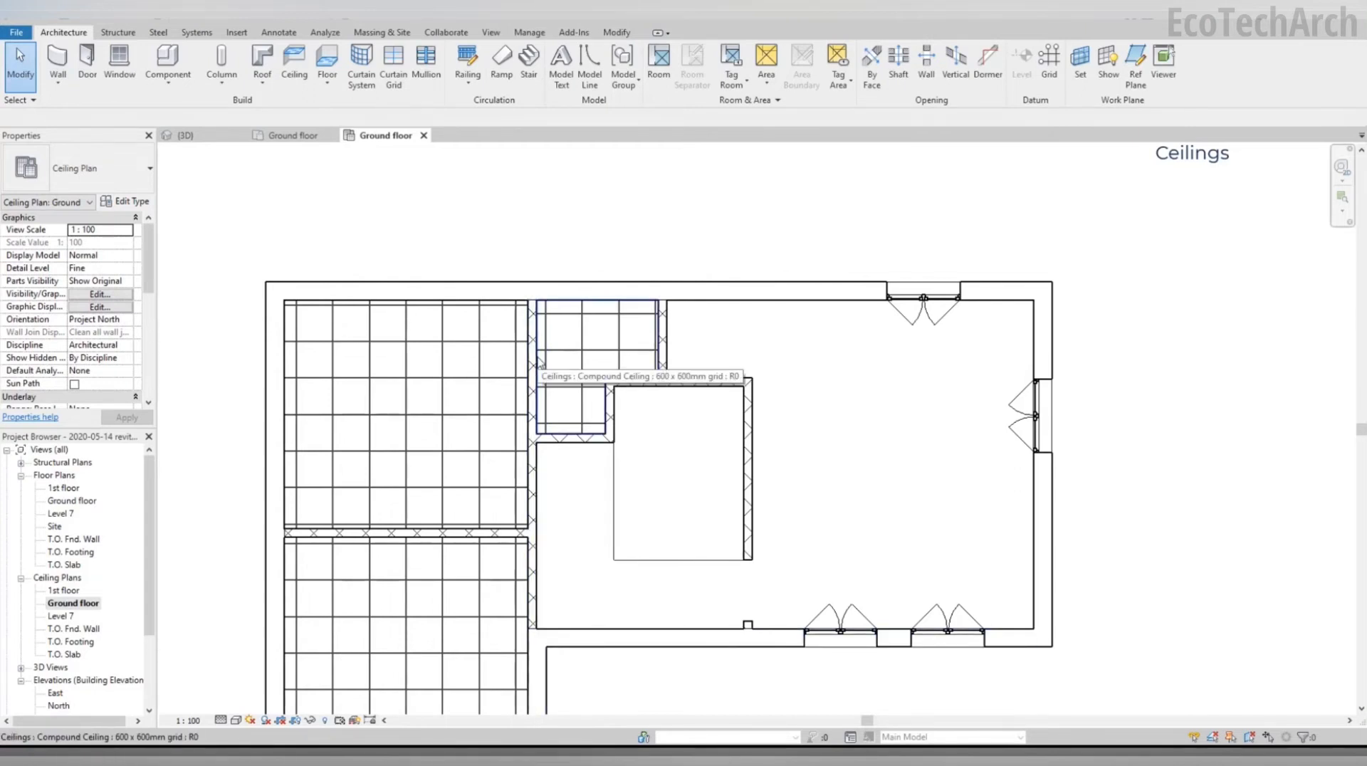
pyautogui.click(539, 362)
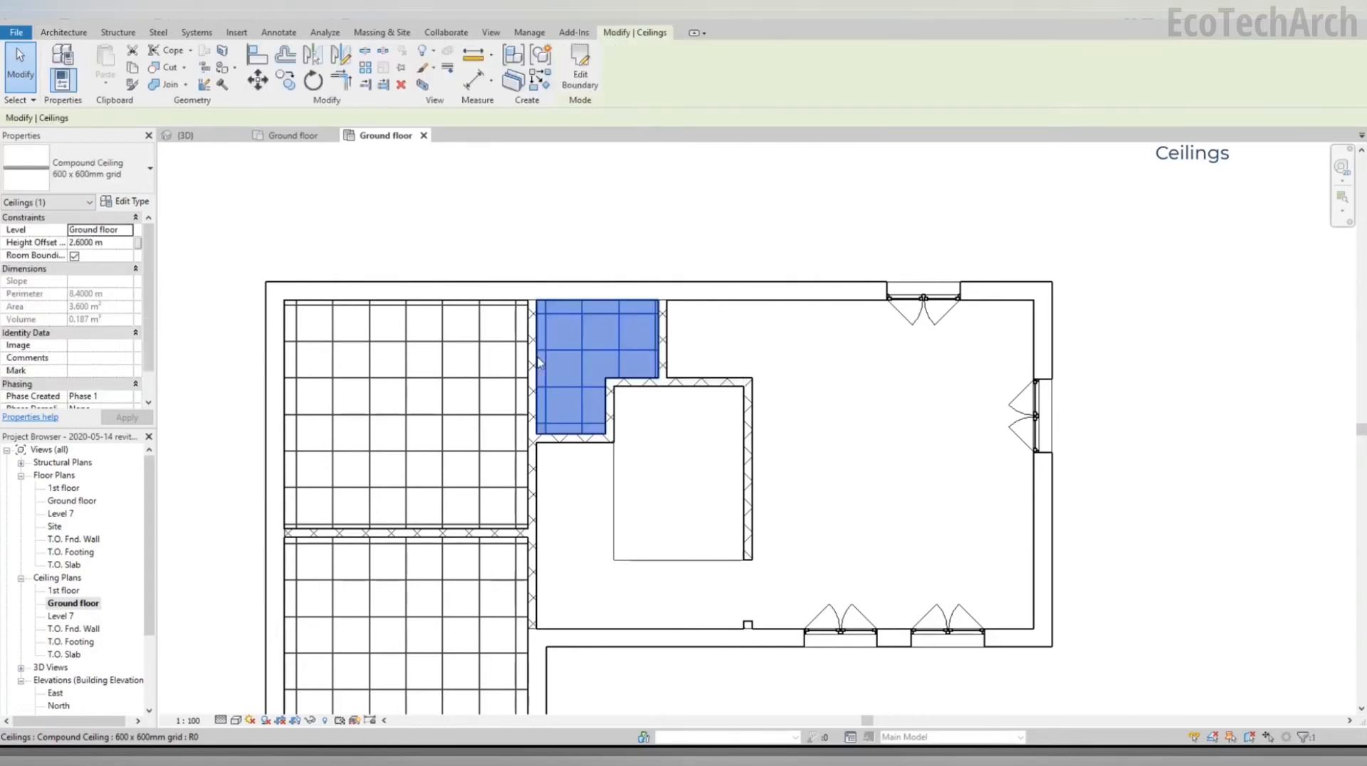
pyautogui.scroll(-2, 613, 235)
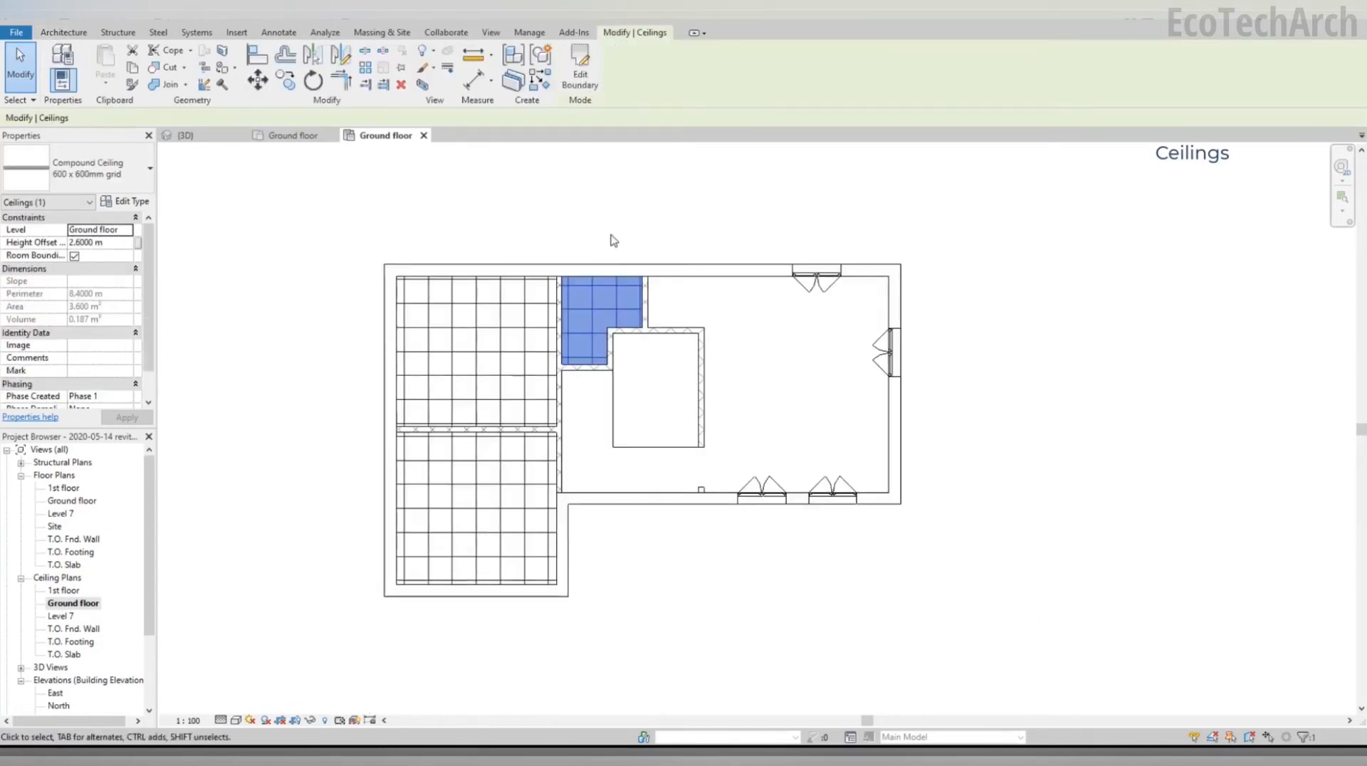
# Step: Add and then remove the northwest room's ceiling from the selection, then select all instances of the small room's ceiling type visible in view
pyautogui.keyDown('ctrl'); pyautogui.click(400, 320); pyautogui.keyUp('ctrl')
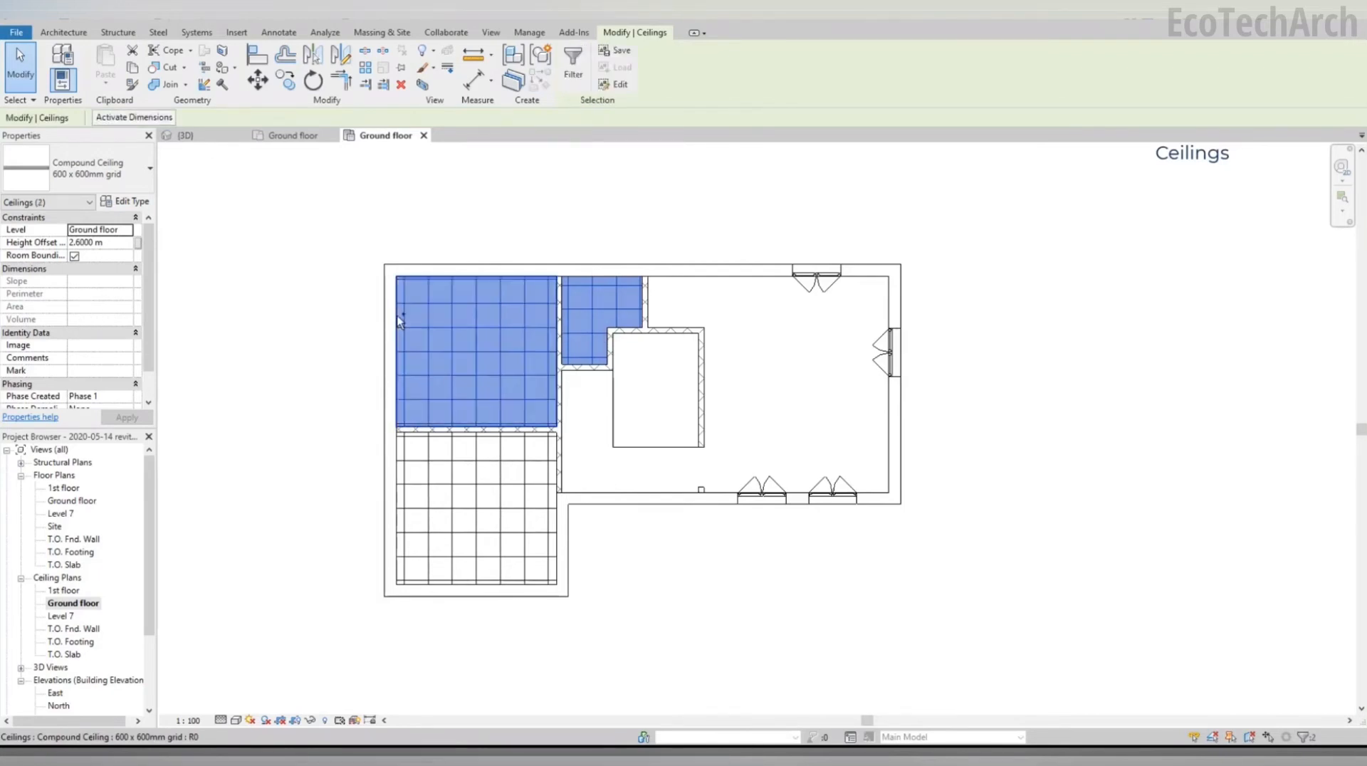
pyautogui.keyDown('shift'); pyautogui.click(400, 320); pyautogui.keyUp('shift')
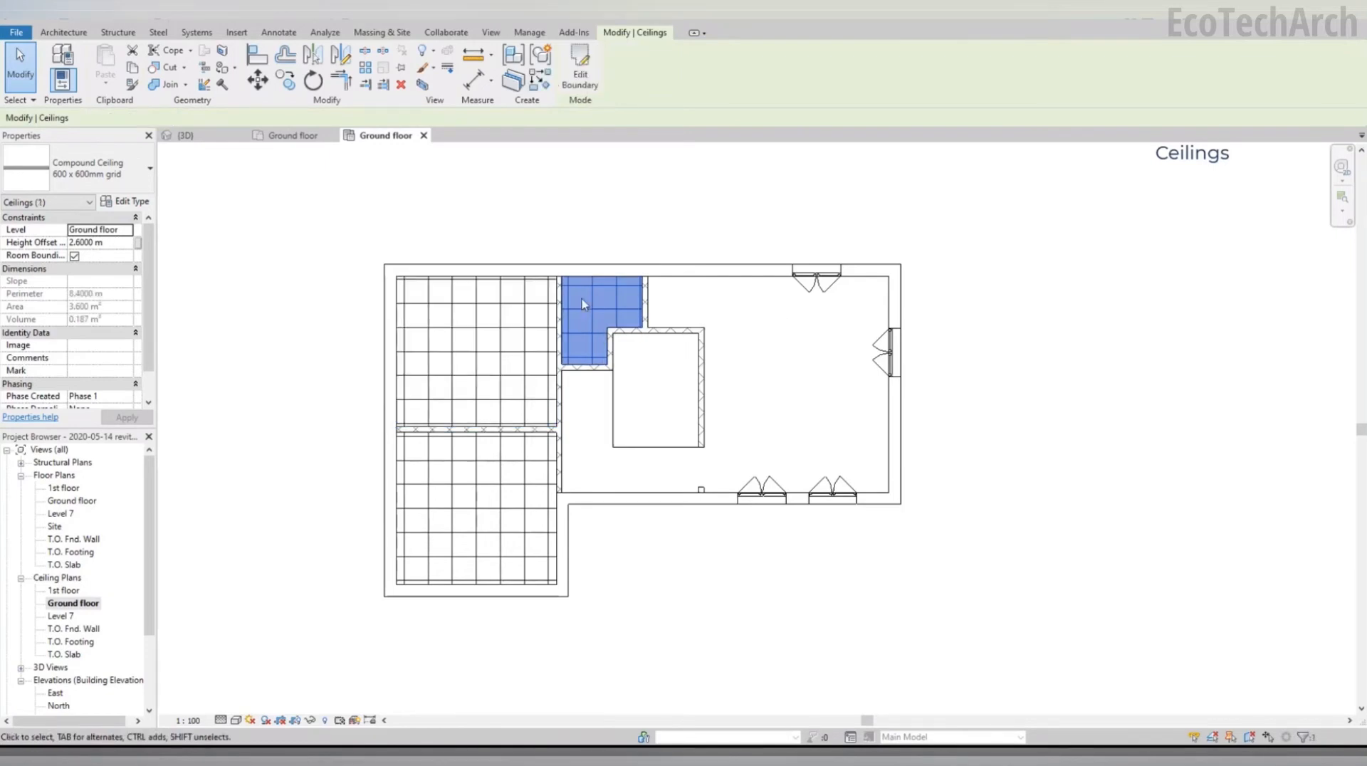
pyautogui.rightClick(574, 297)
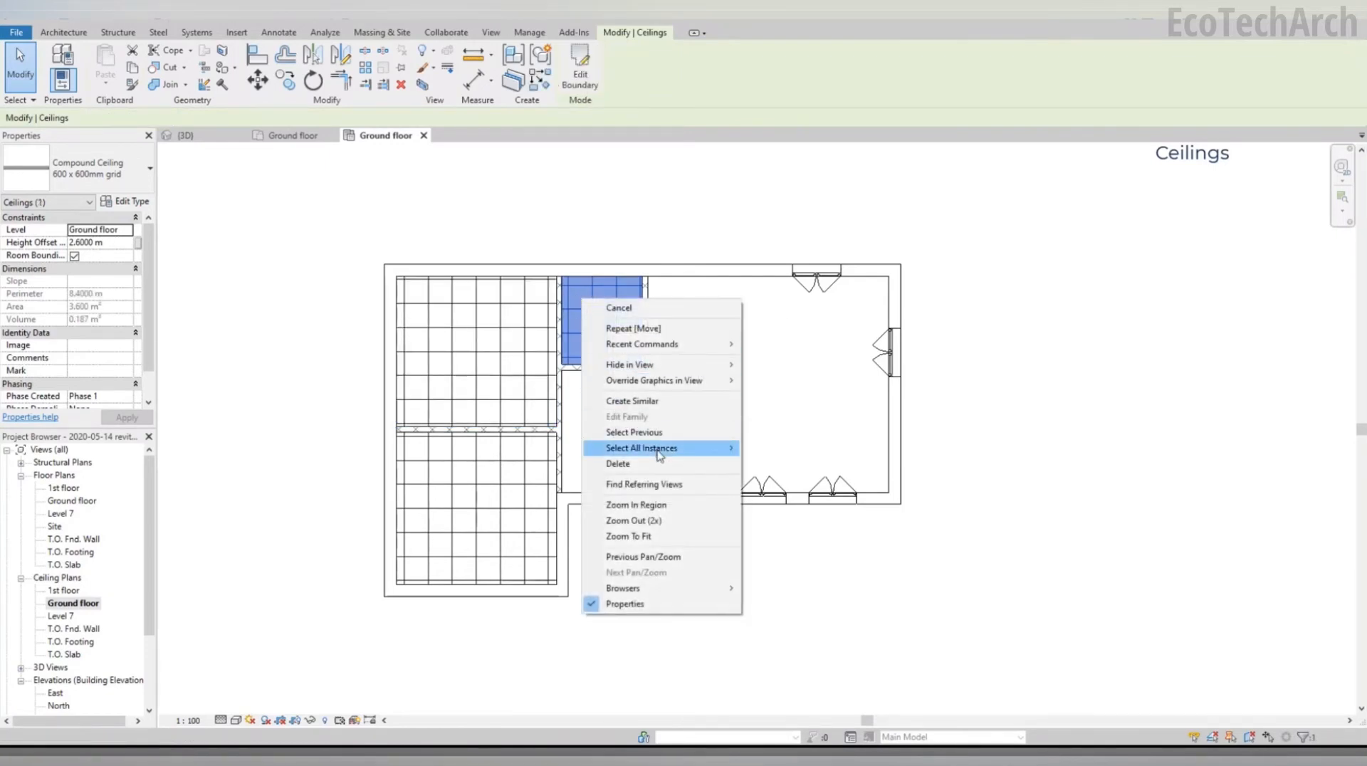
pyautogui.moveTo(706, 448)
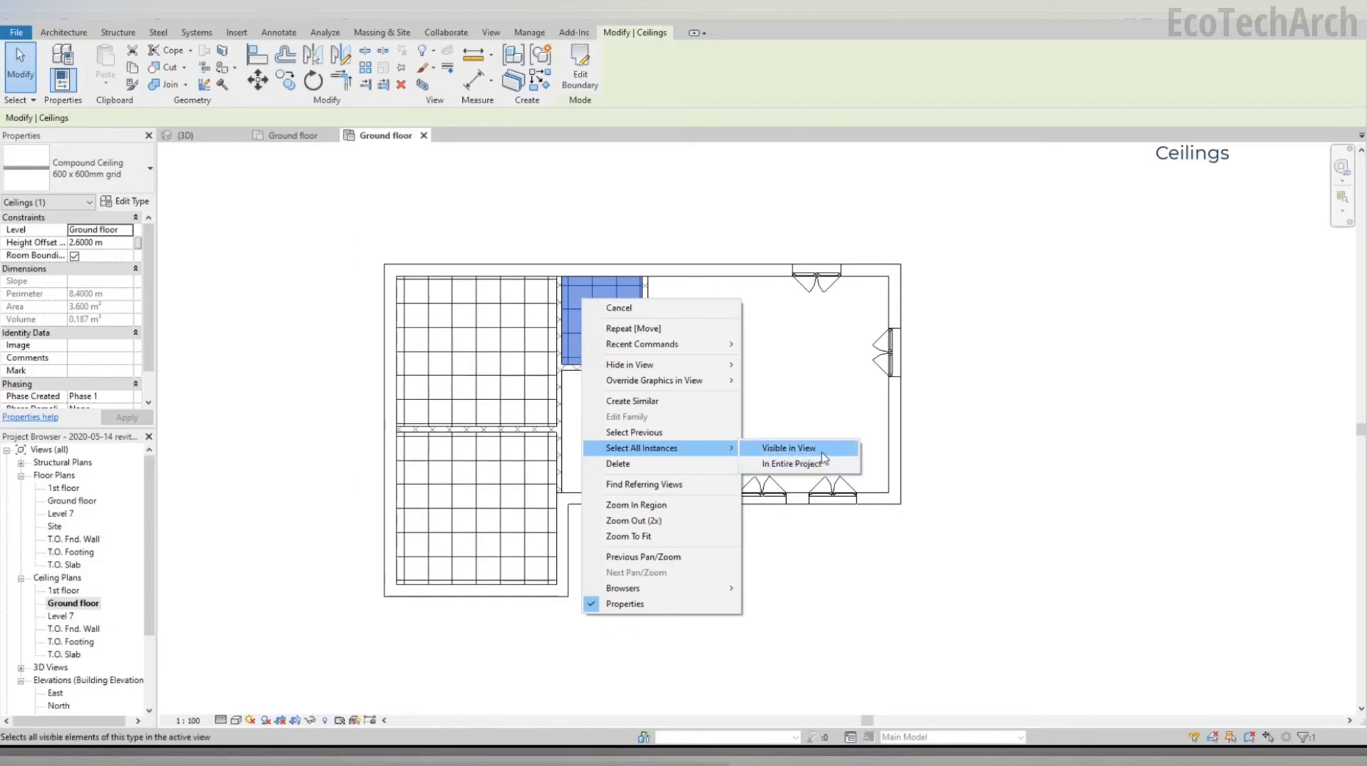
pyautogui.click(820, 451)
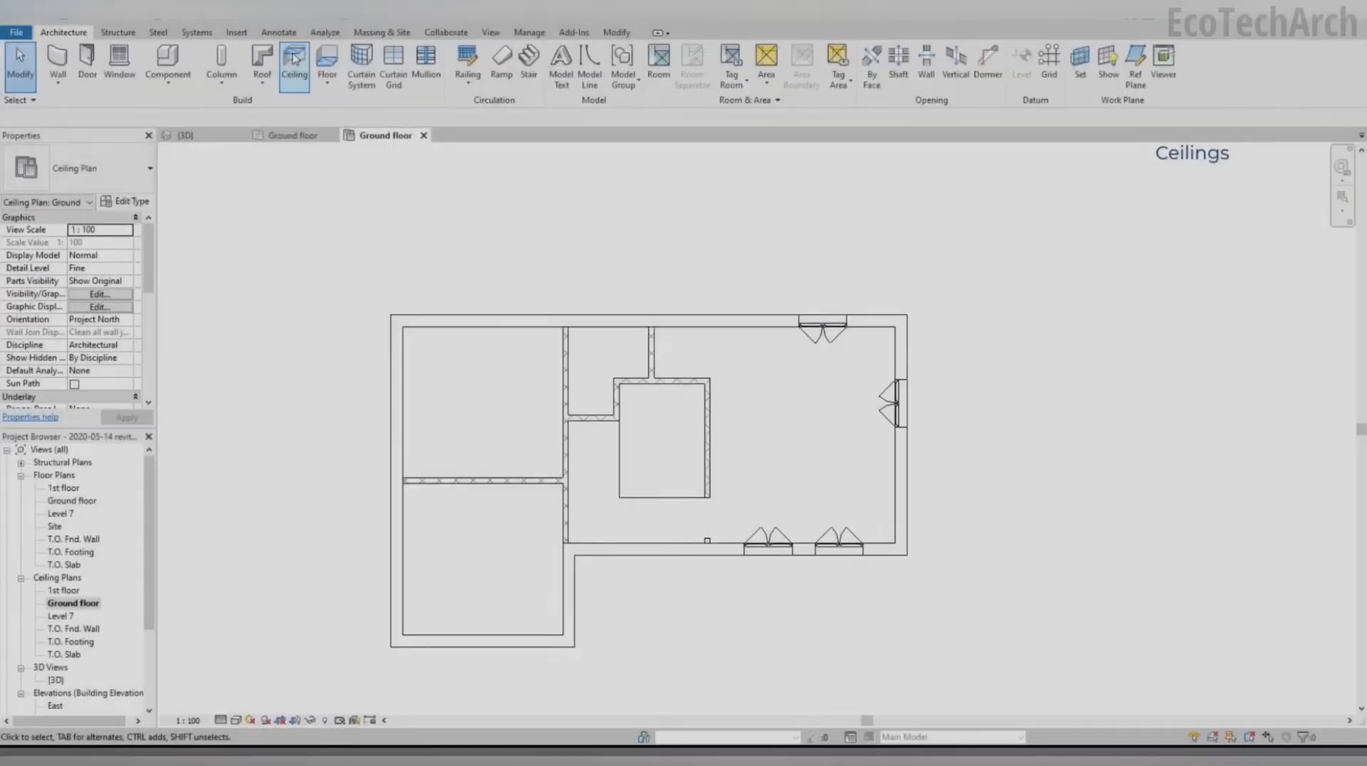
# Step: Place an automatic ceiling in the northwest room, trying the Generic basic ceiling before using the 600 x 600mm grid type
pyautogui.click(294, 58)
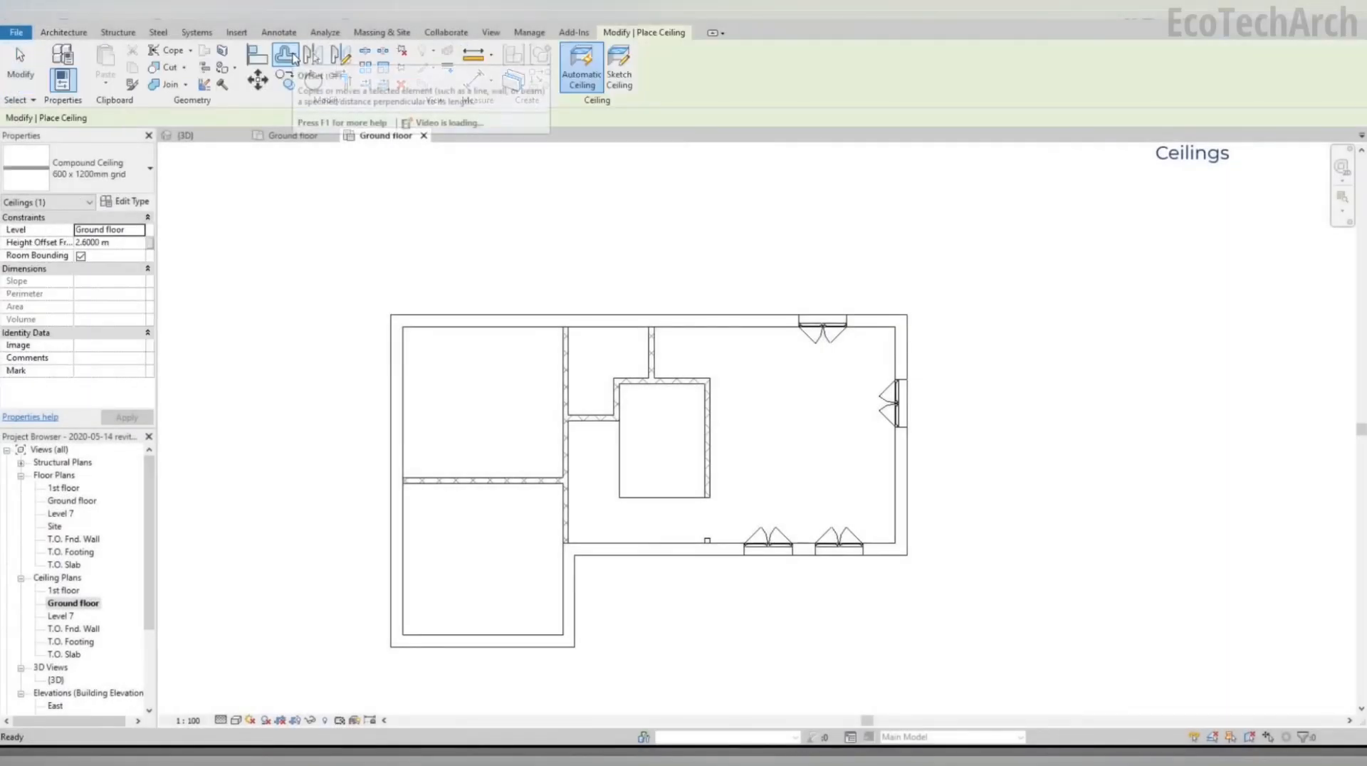
pyautogui.click(150, 189)
pyautogui.click(78, 239)
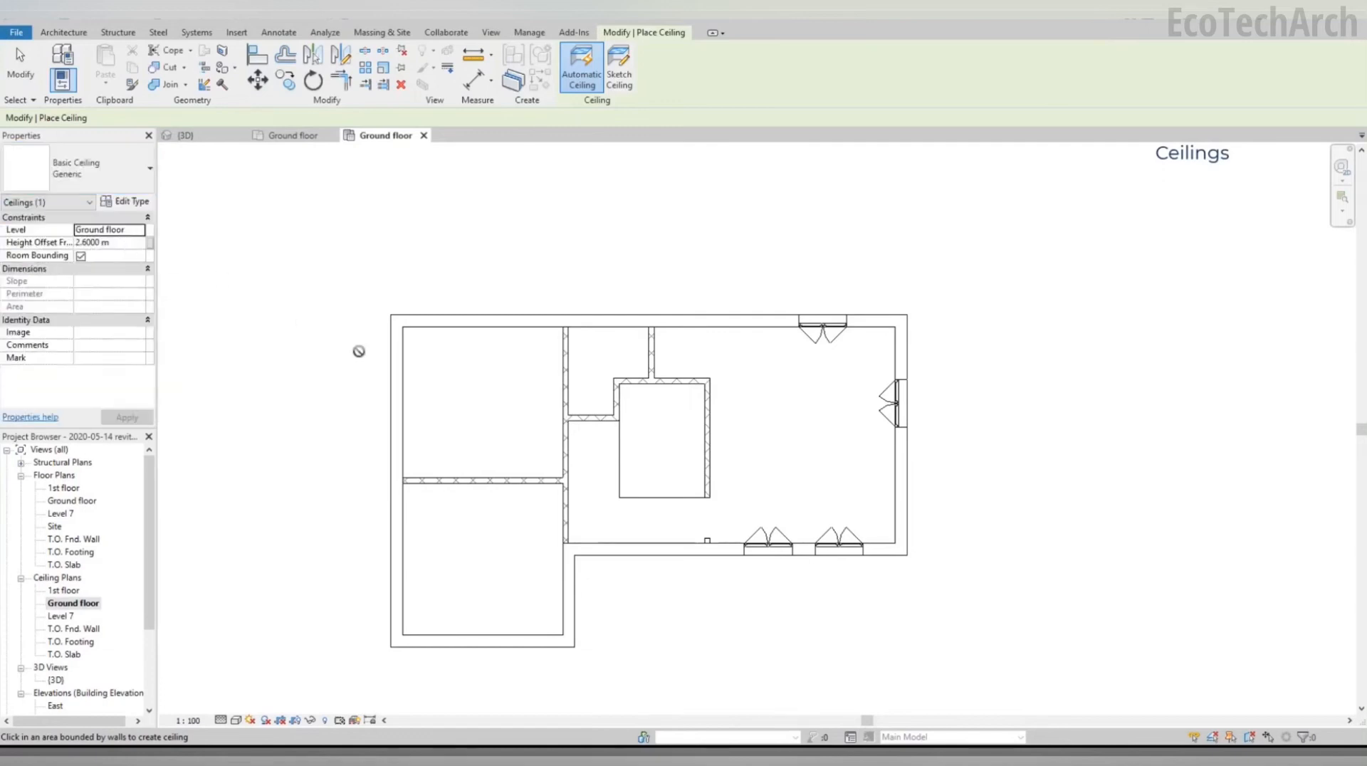
pyautogui.click(407, 388)
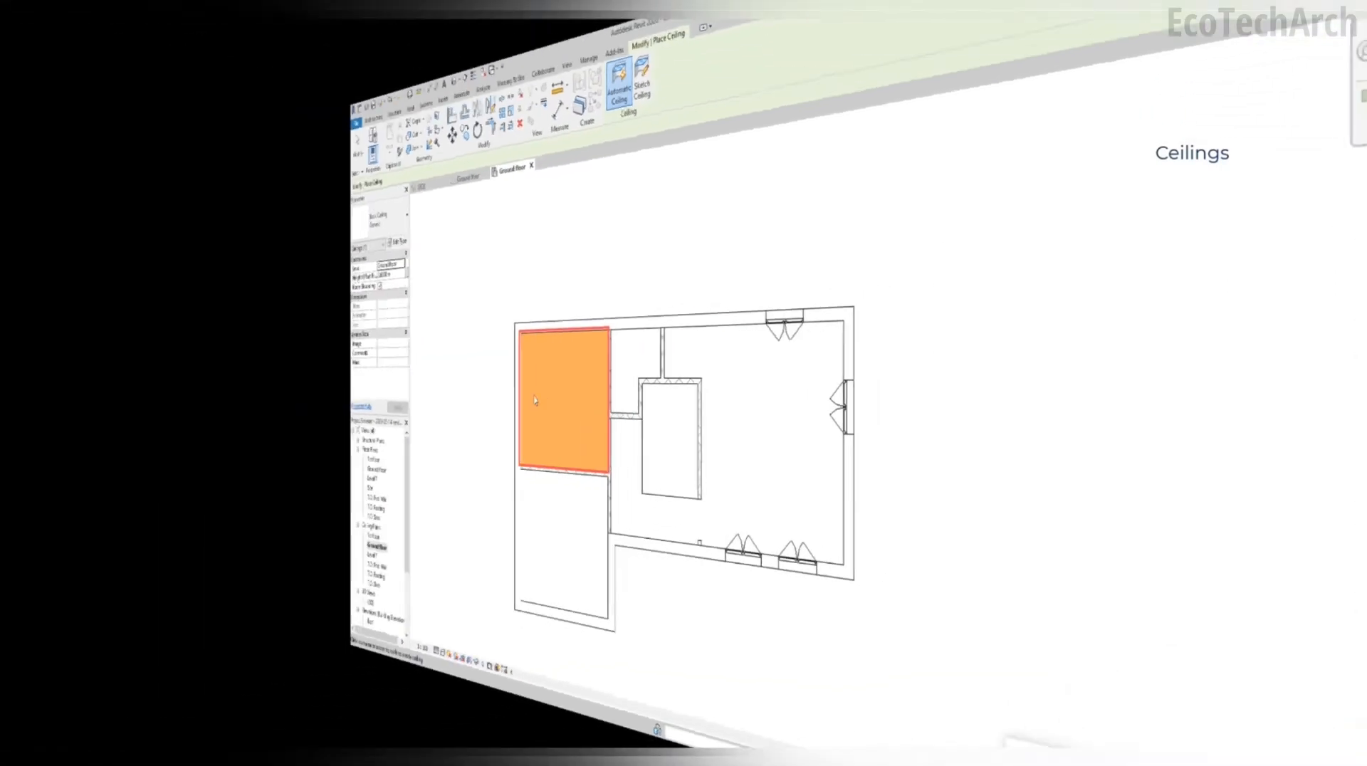
pyautogui.click(149, 169)
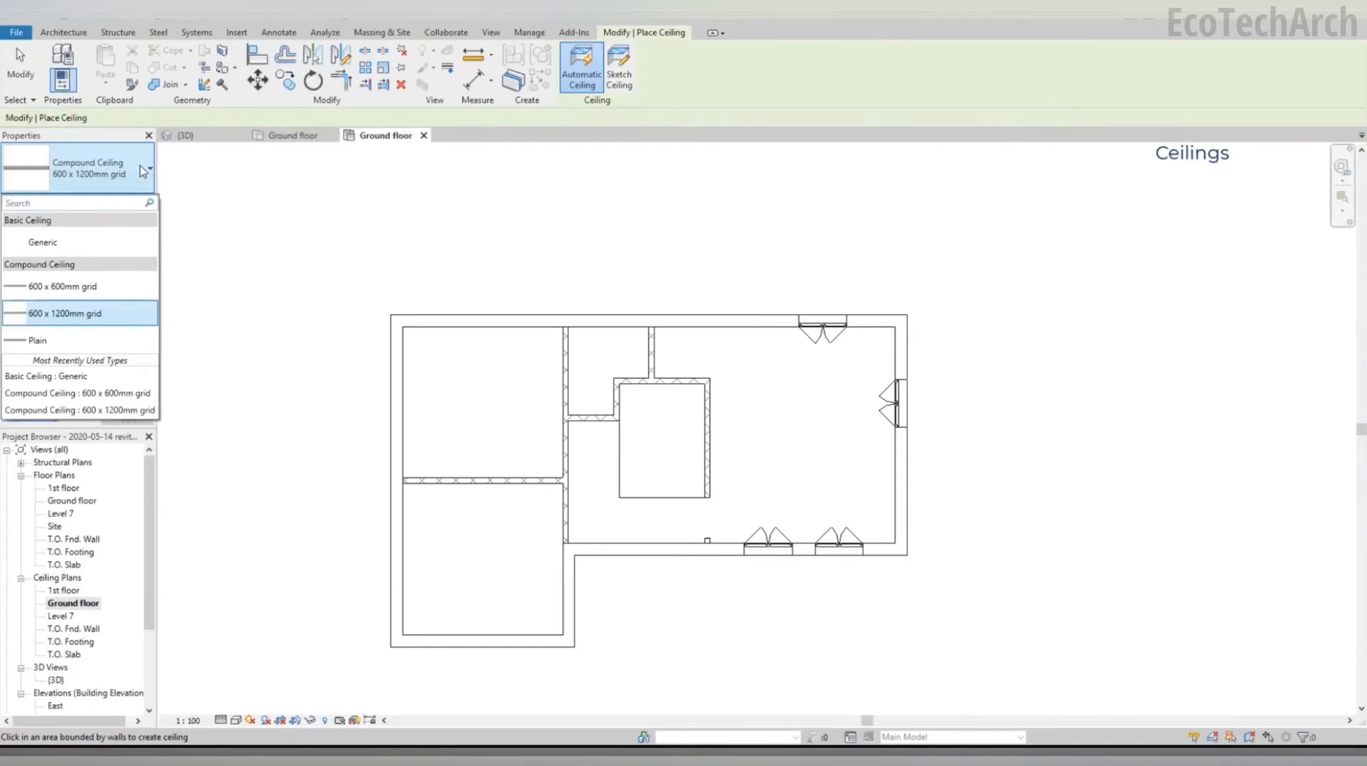
pyautogui.click(96, 292)
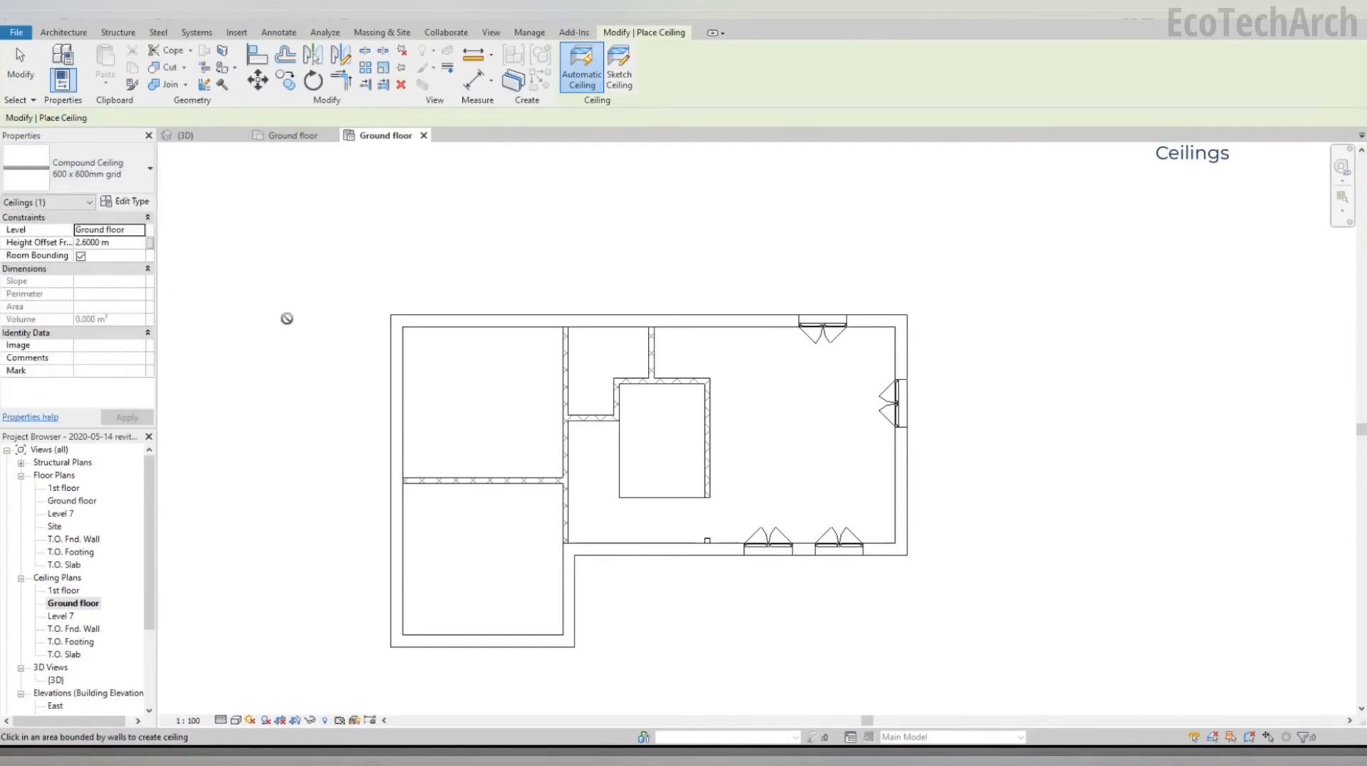
pyautogui.click(410, 375)
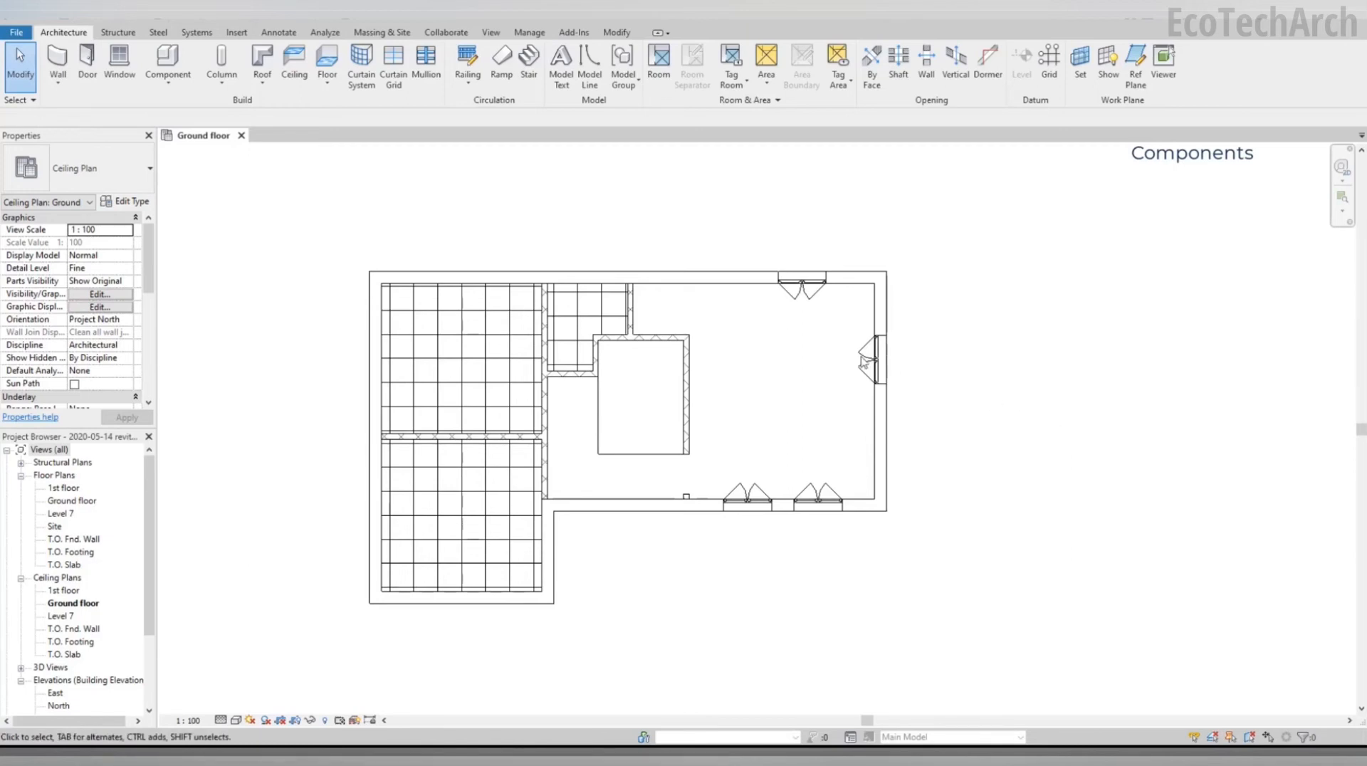
# Step: Start placing a component, review the loaded component types and open the Load Family dialog for more families
pyautogui.click(165, 63)
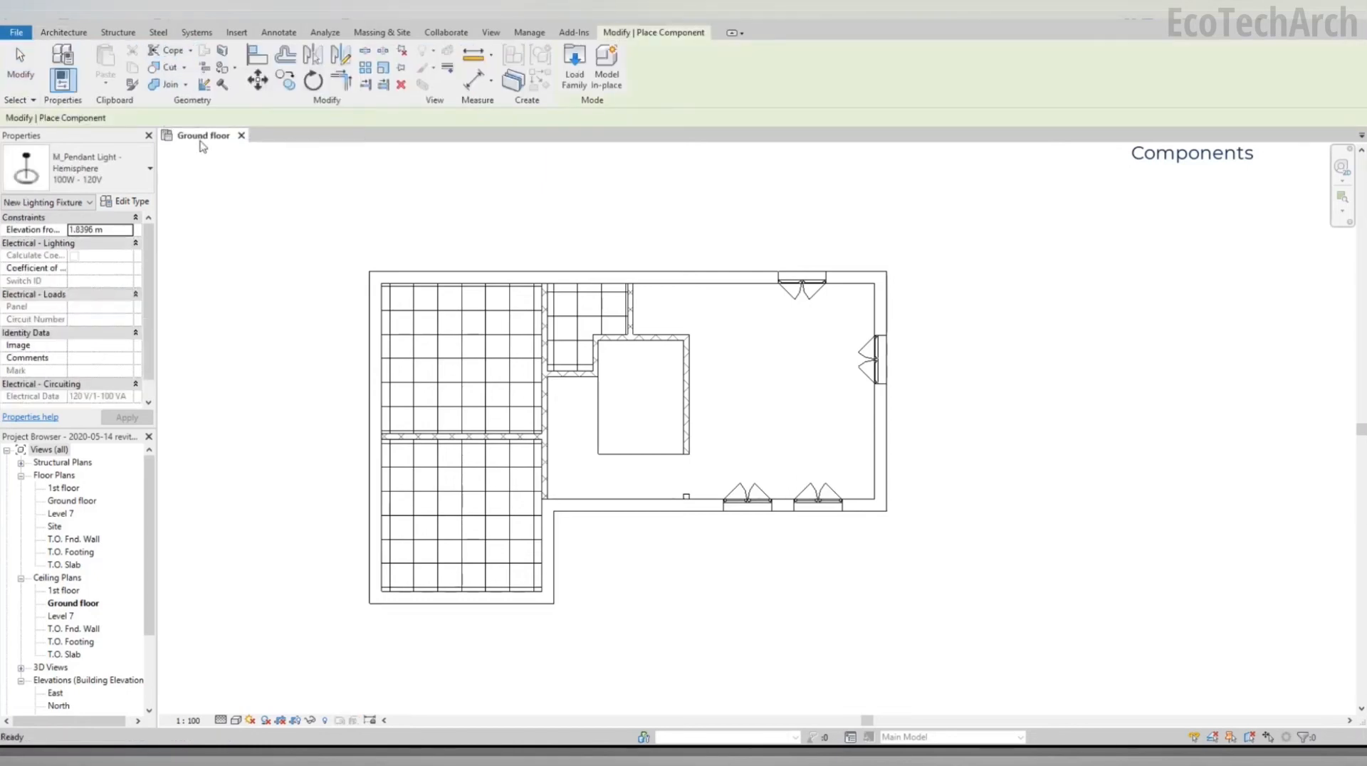
pyautogui.click(143, 170)
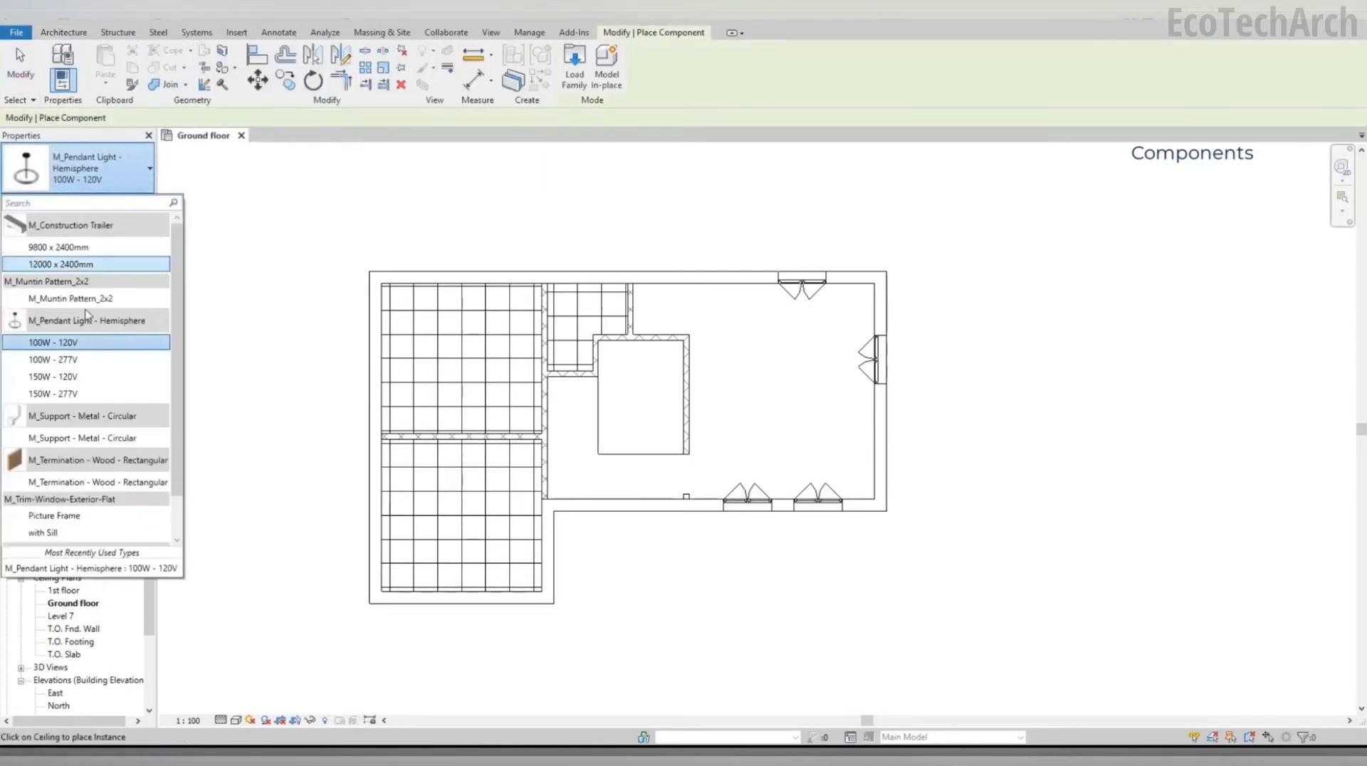
pyautogui.scroll(-3, 86, 438)
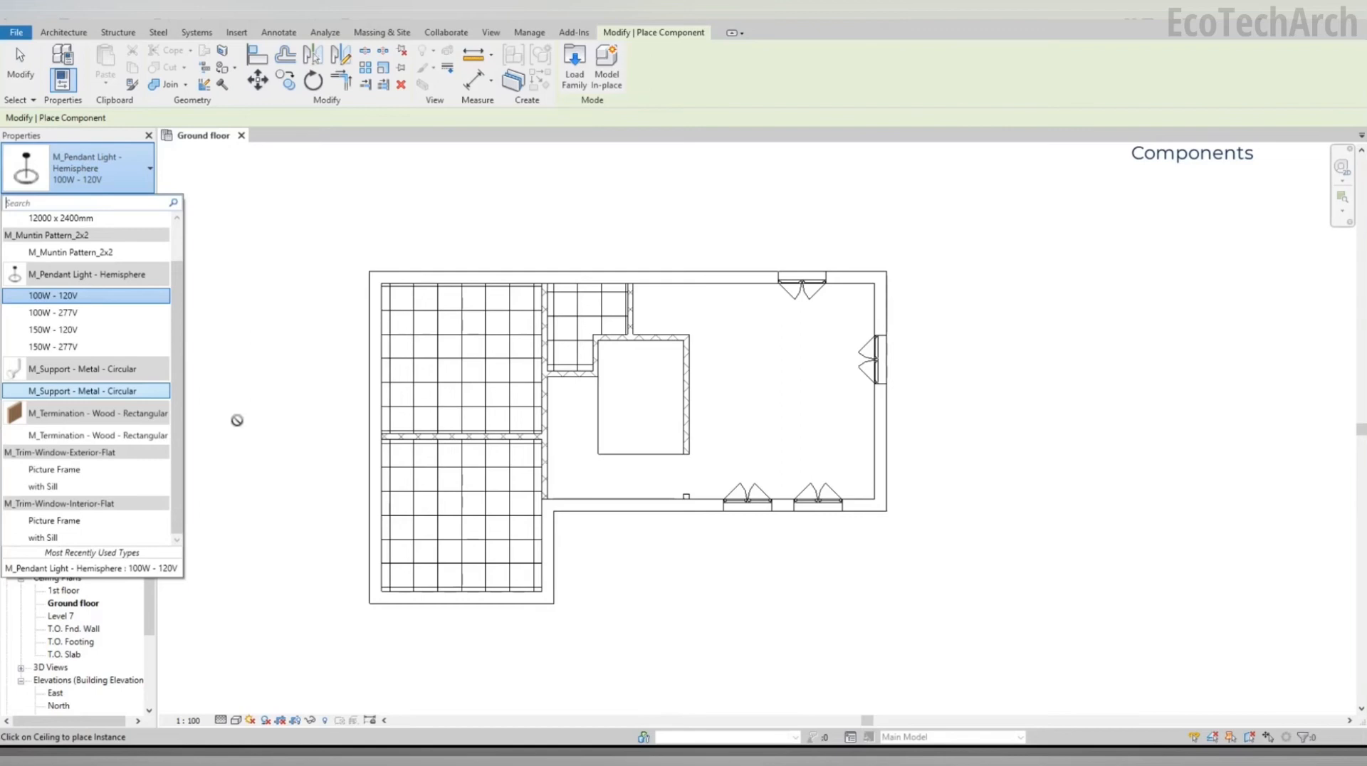
pyautogui.click(327, 276)
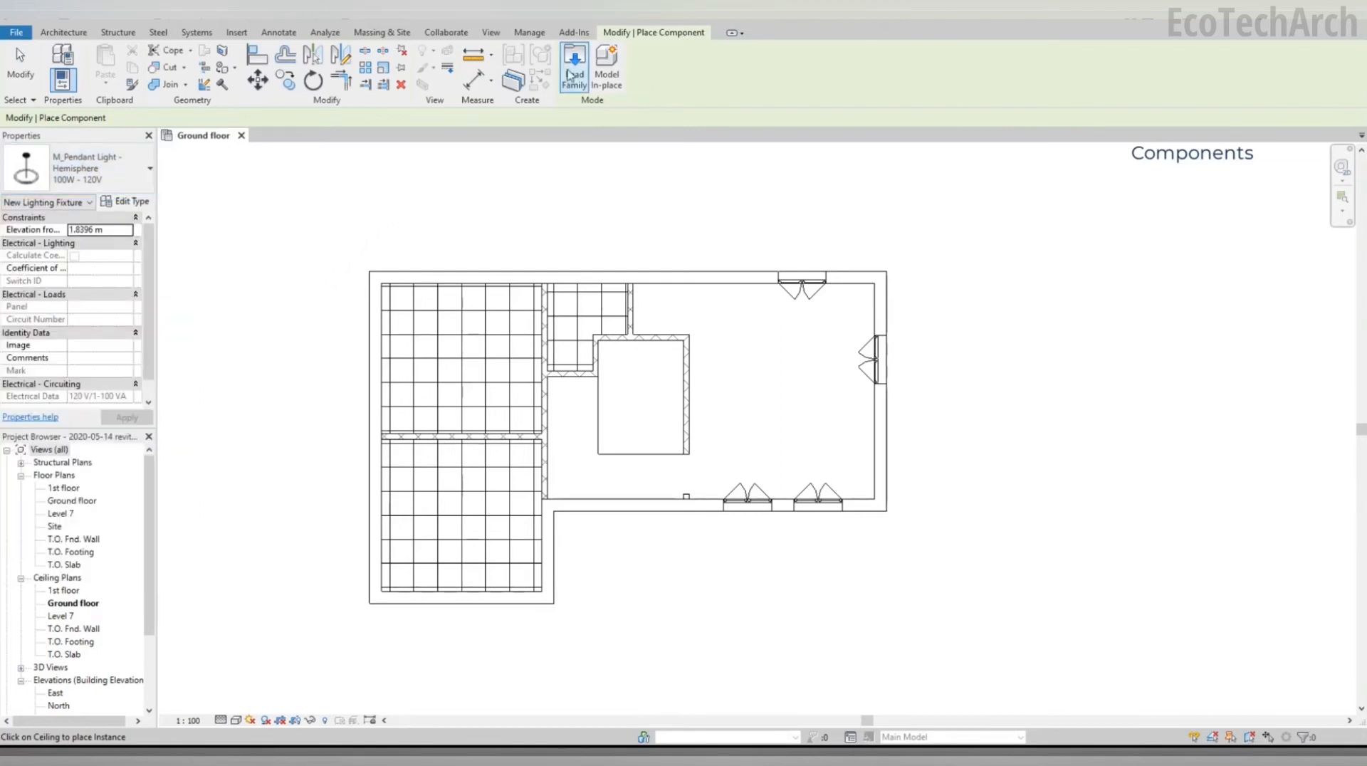
pyautogui.click(572, 71)
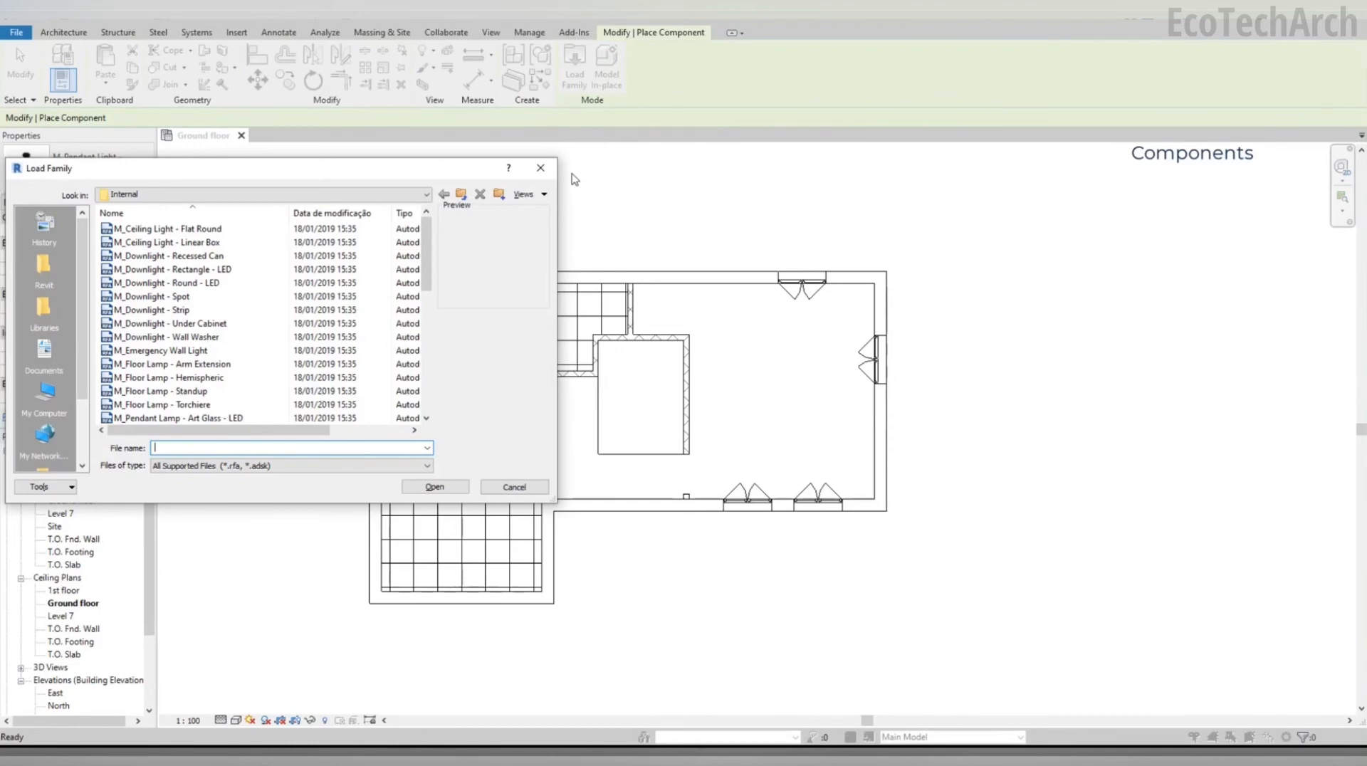
pyautogui.moveTo(463, 174); pyautogui.dragTo(640, 171)
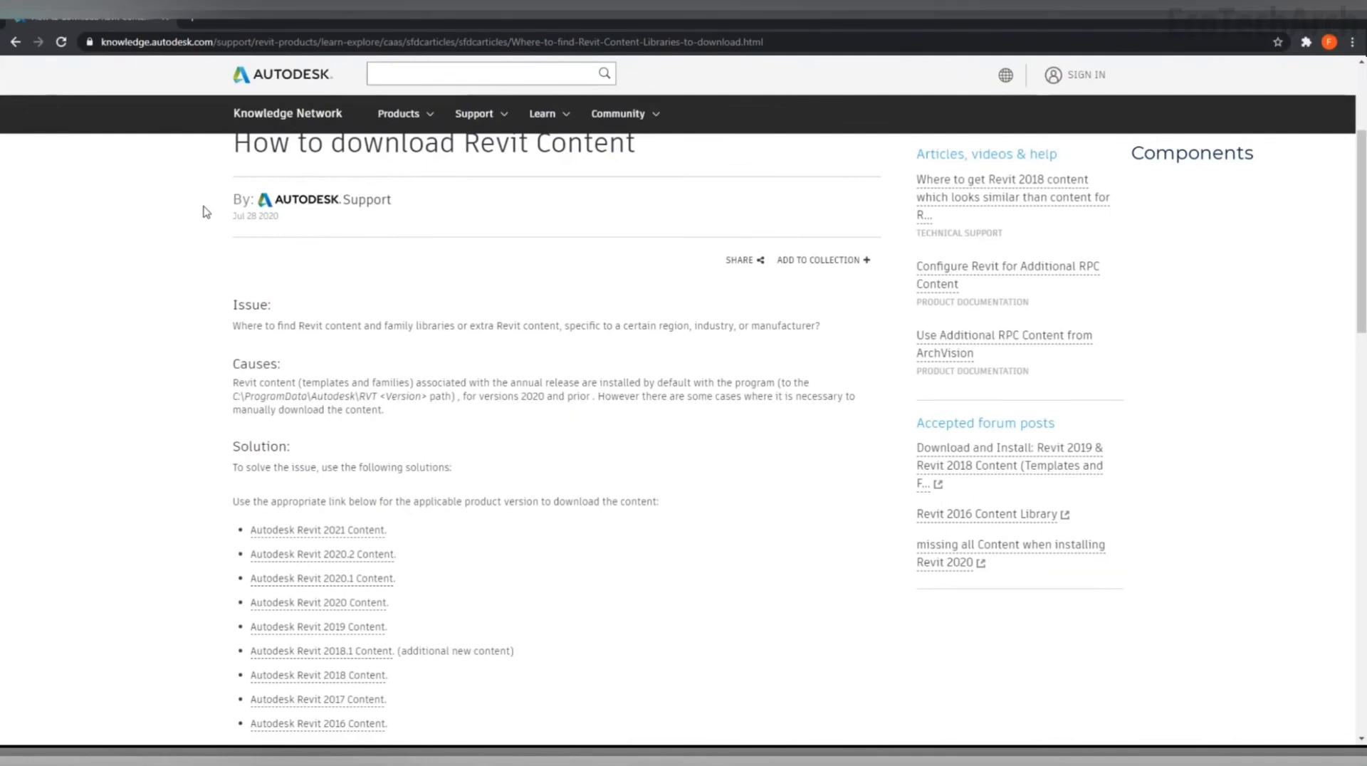
# Step: Switch to the Autodesk Knowledge Network page in the browser, open Autodesk Revit 2020 Content and examine the downloadable content libraries by language
pyautogui.click(291, 606)
pyautogui.scroll(-5, 181, 424)
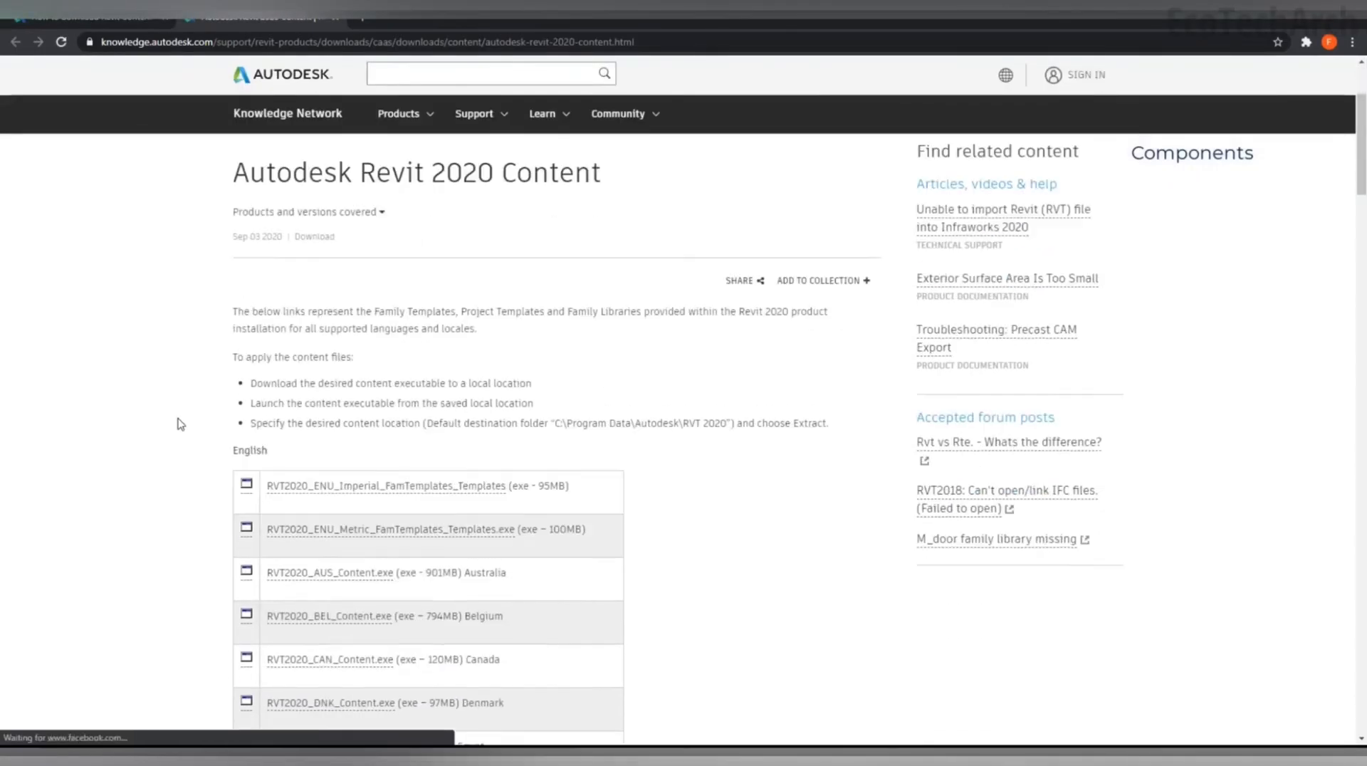
pyautogui.scroll(-8, 181, 424)
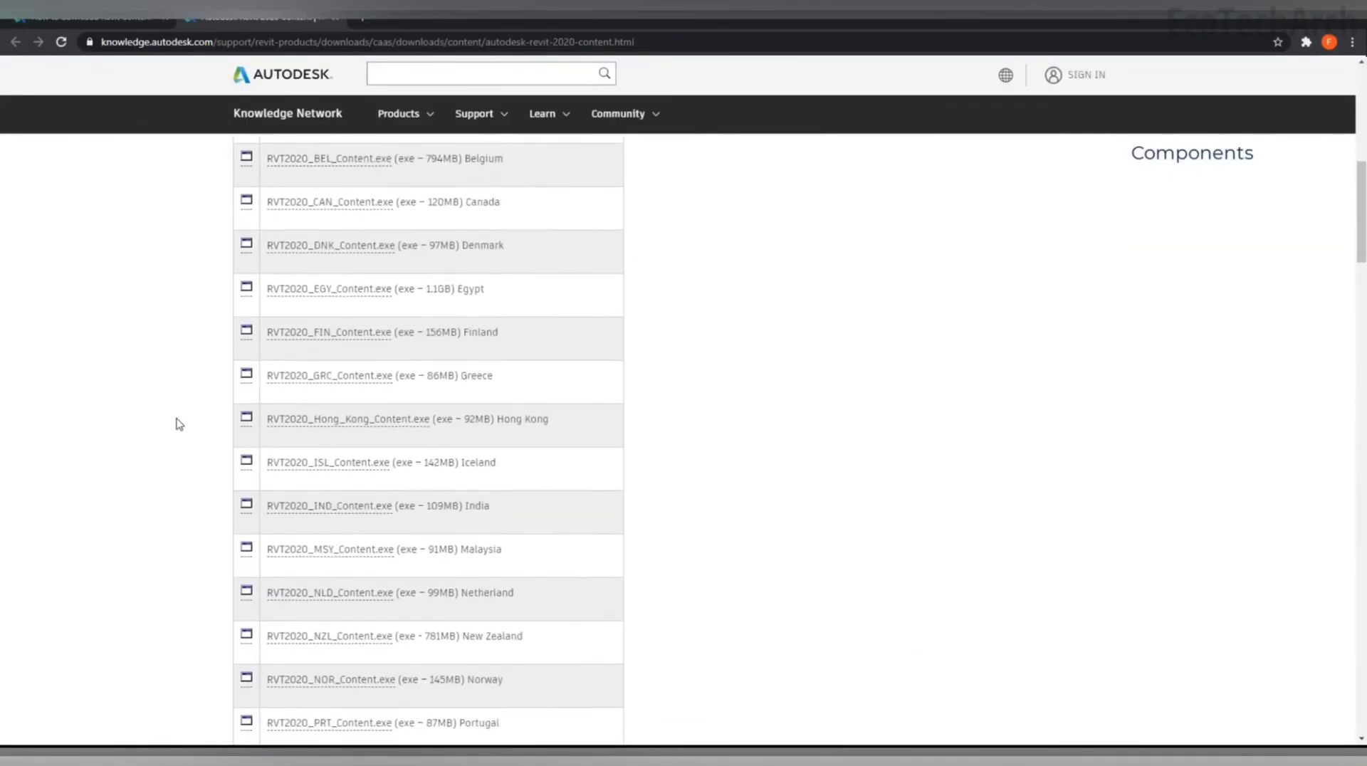
pyautogui.scroll(-8, 180, 424)
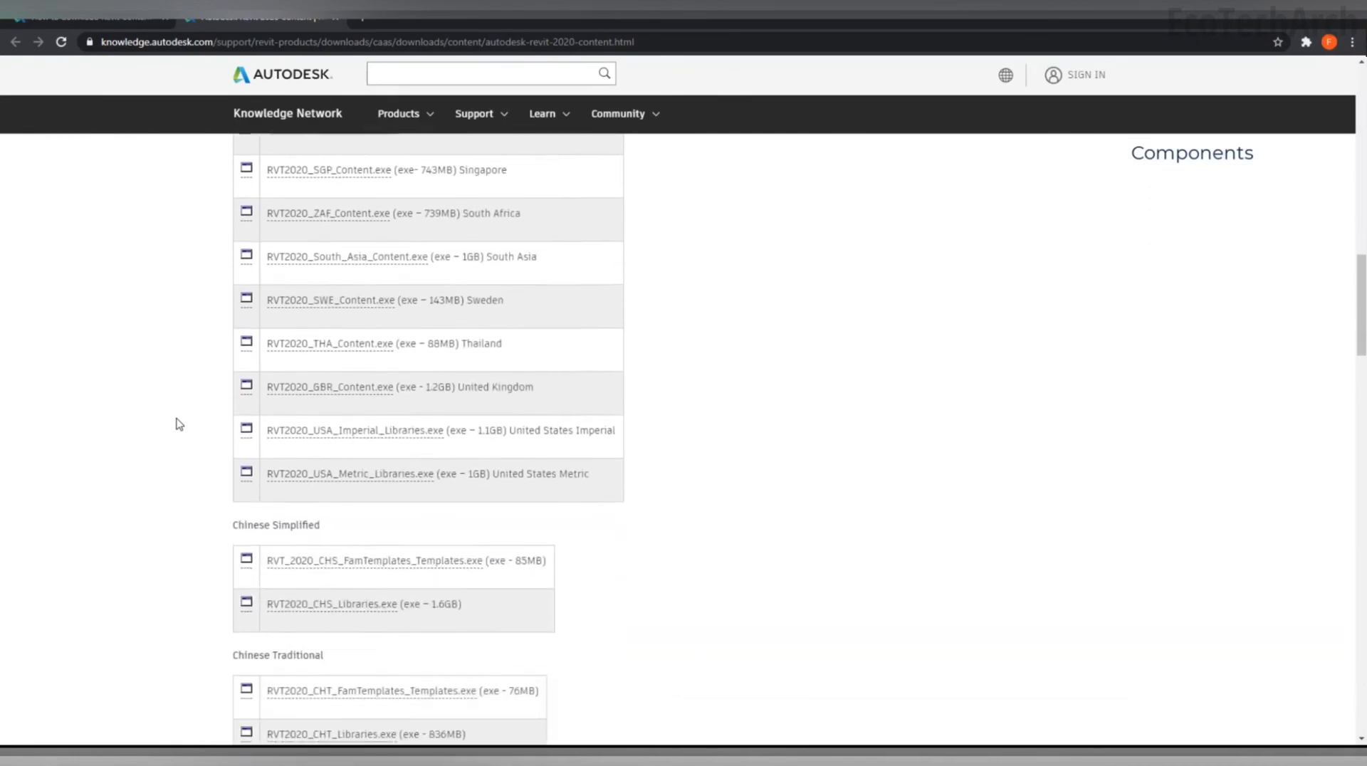
pyautogui.scroll(-6, 178, 425)
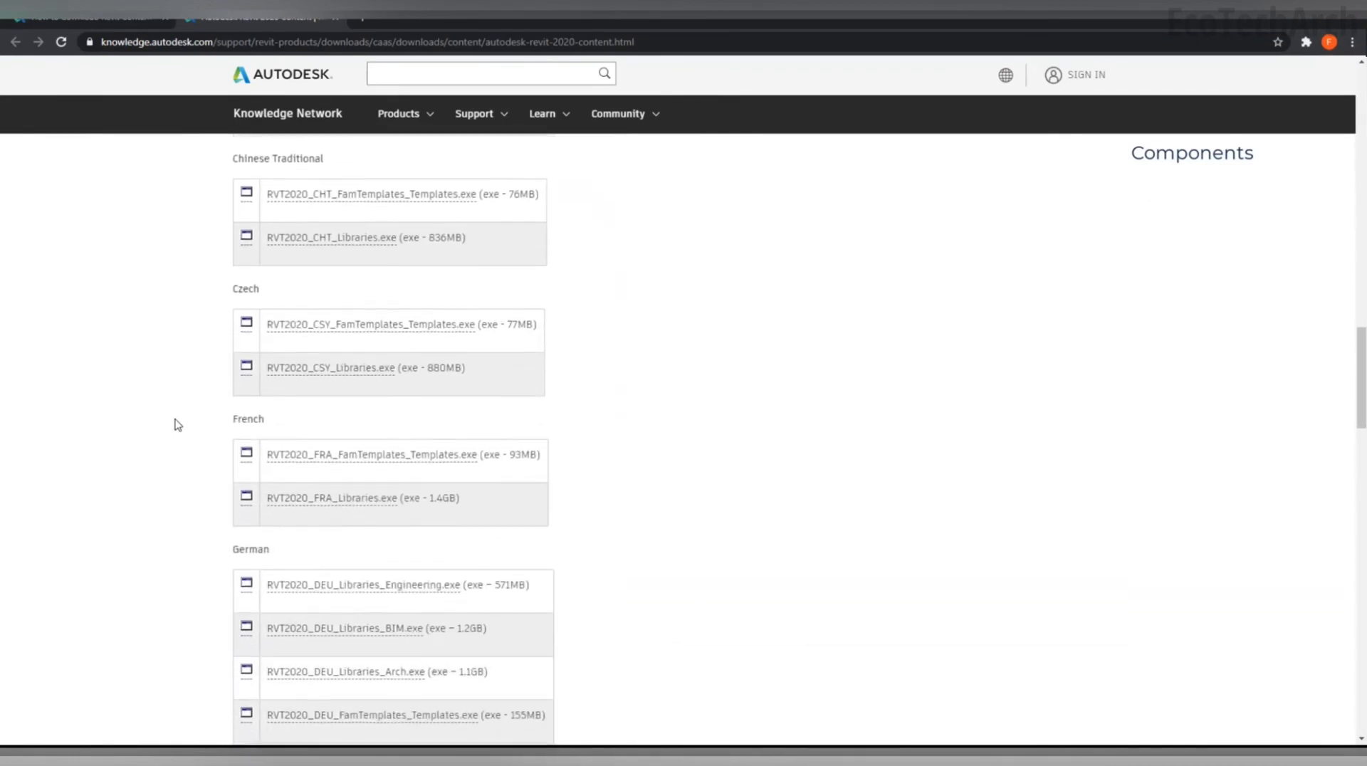
pyautogui.scroll(-2, 177, 425)
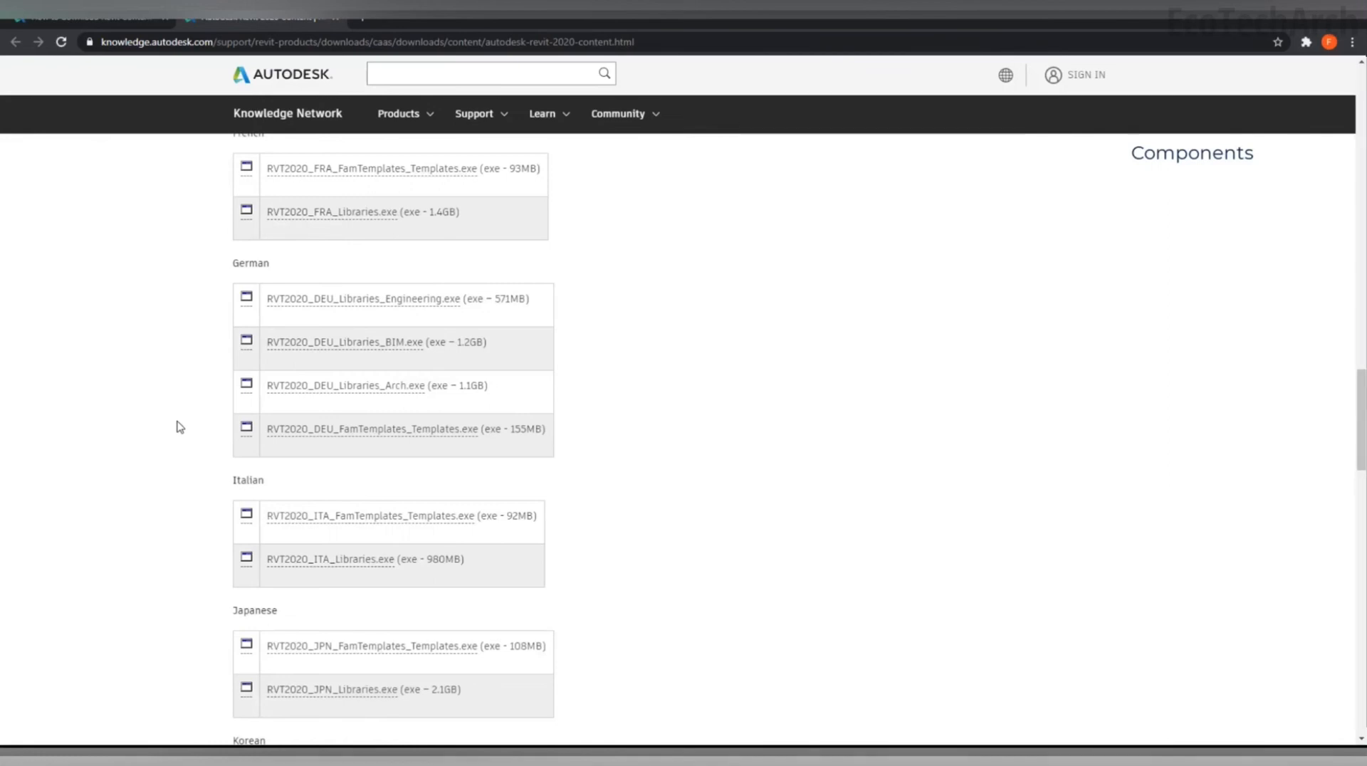
pyautogui.scroll(-2, 178, 427)
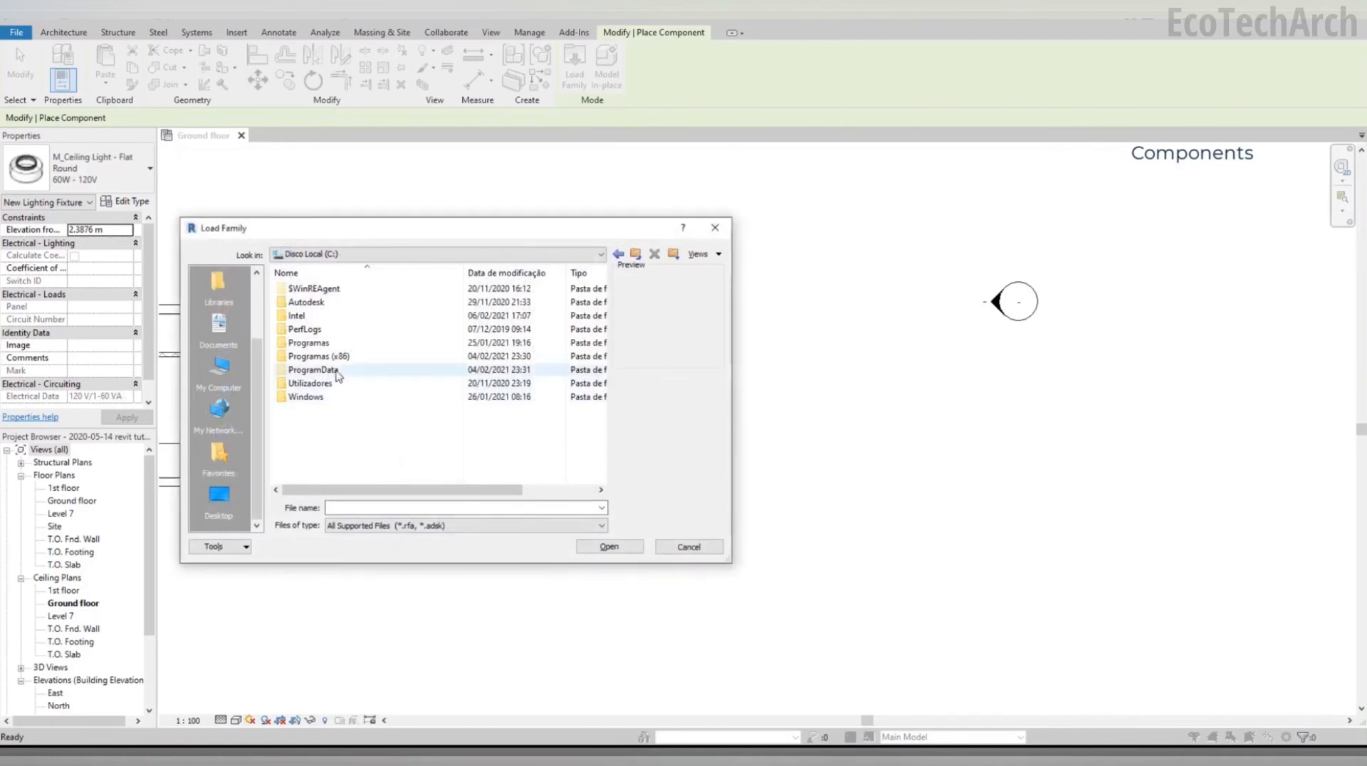
# Step: Back in Revit, browse the Load Family dialog to ProgramData > Autodesk > RVT 2020 and add its Libraries folder as a places shortcut
pyautogui.doubleClick(336, 371)
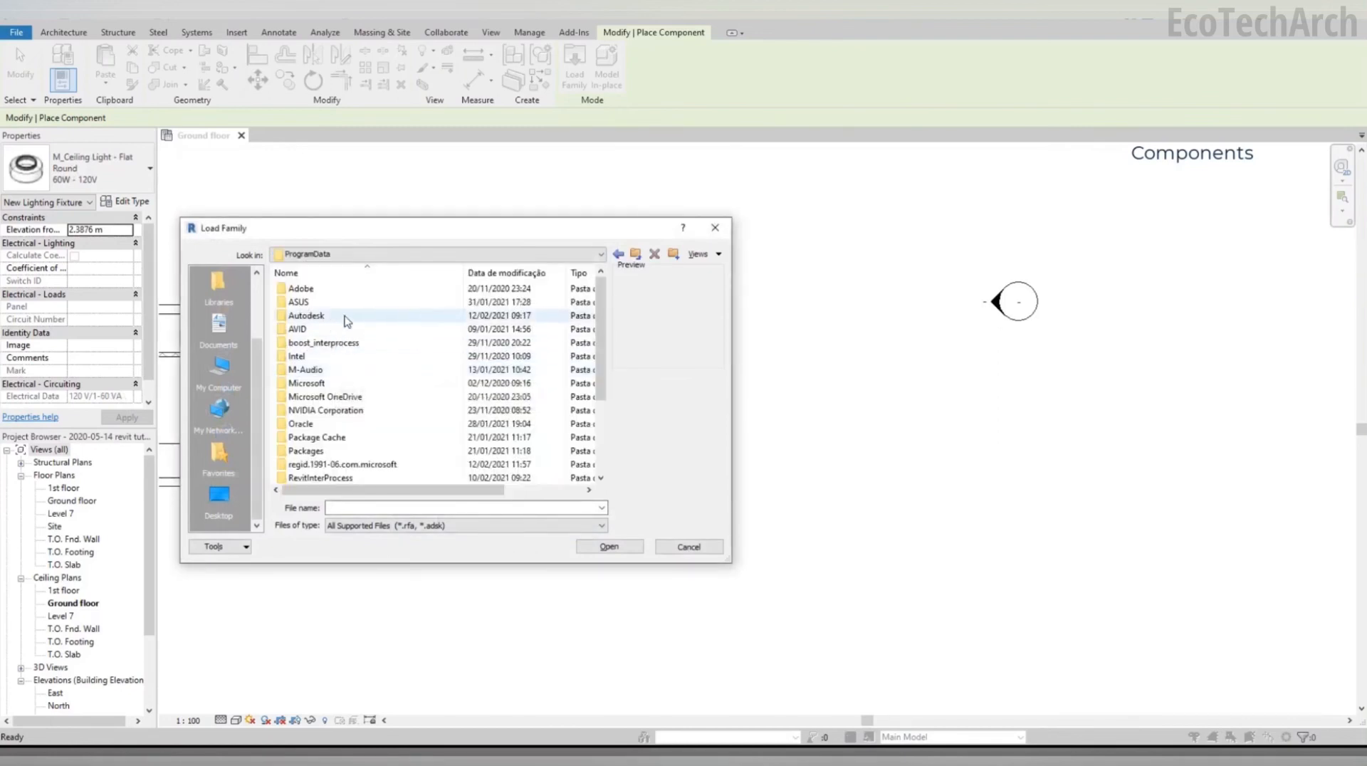
pyautogui.doubleClick(345, 316)
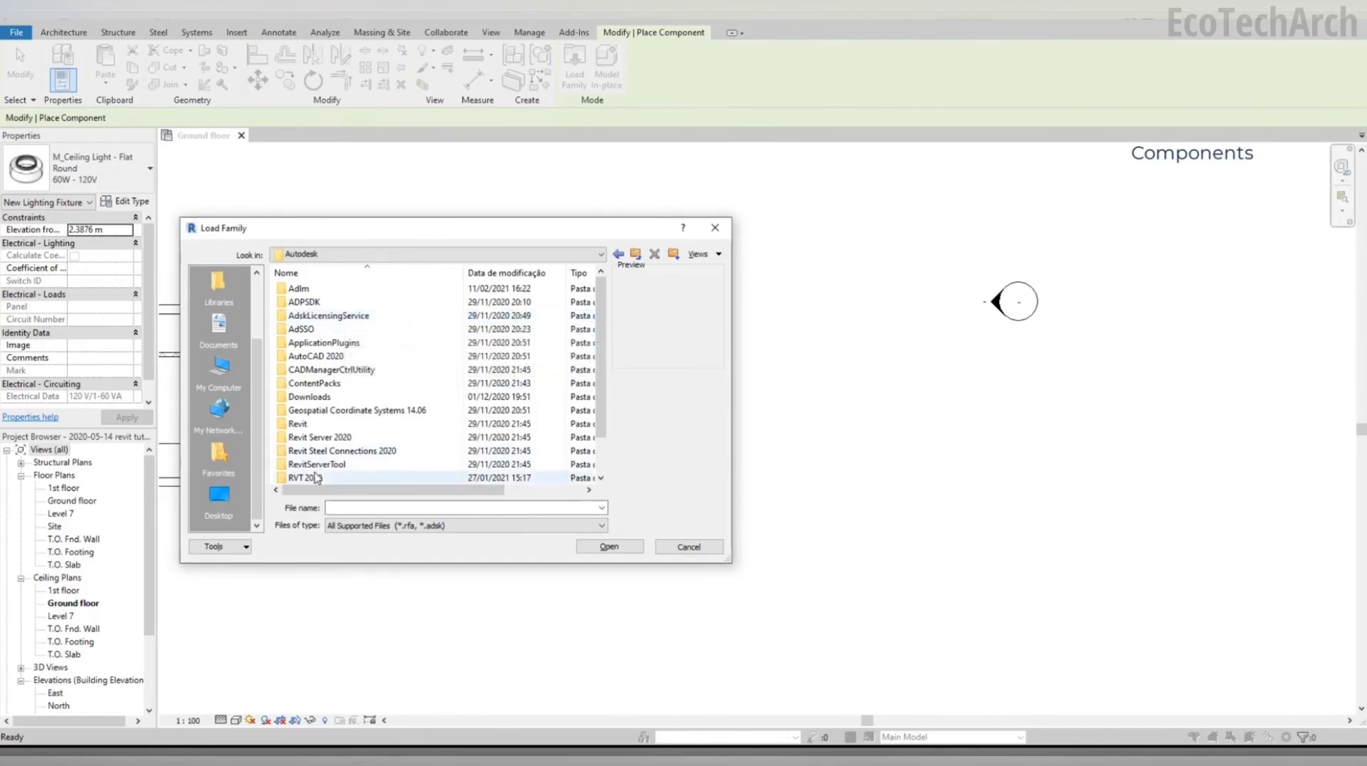
pyautogui.doubleClick(318, 479)
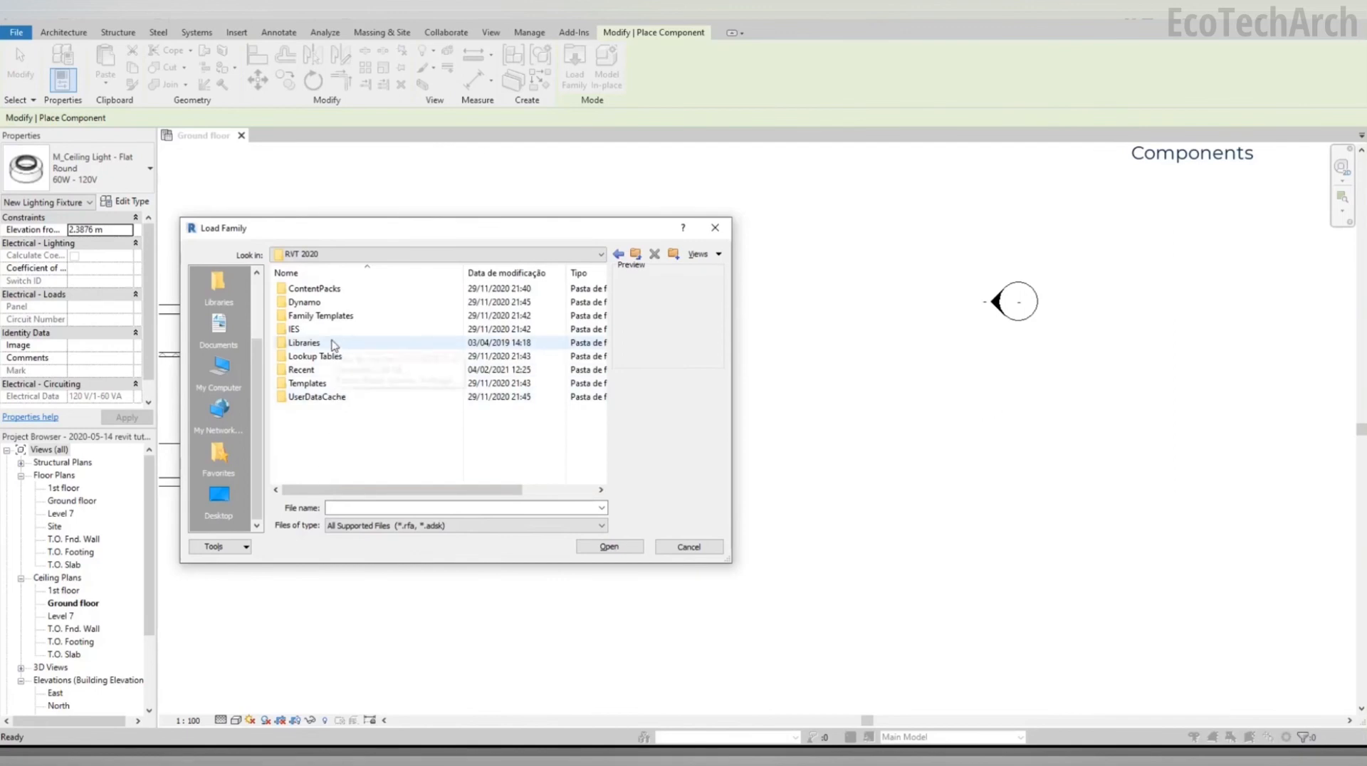
pyautogui.doubleClick(333, 344)
pyautogui.press('BackSpace')
pyautogui.moveTo(318, 346); pyautogui.dragTo(218, 316)
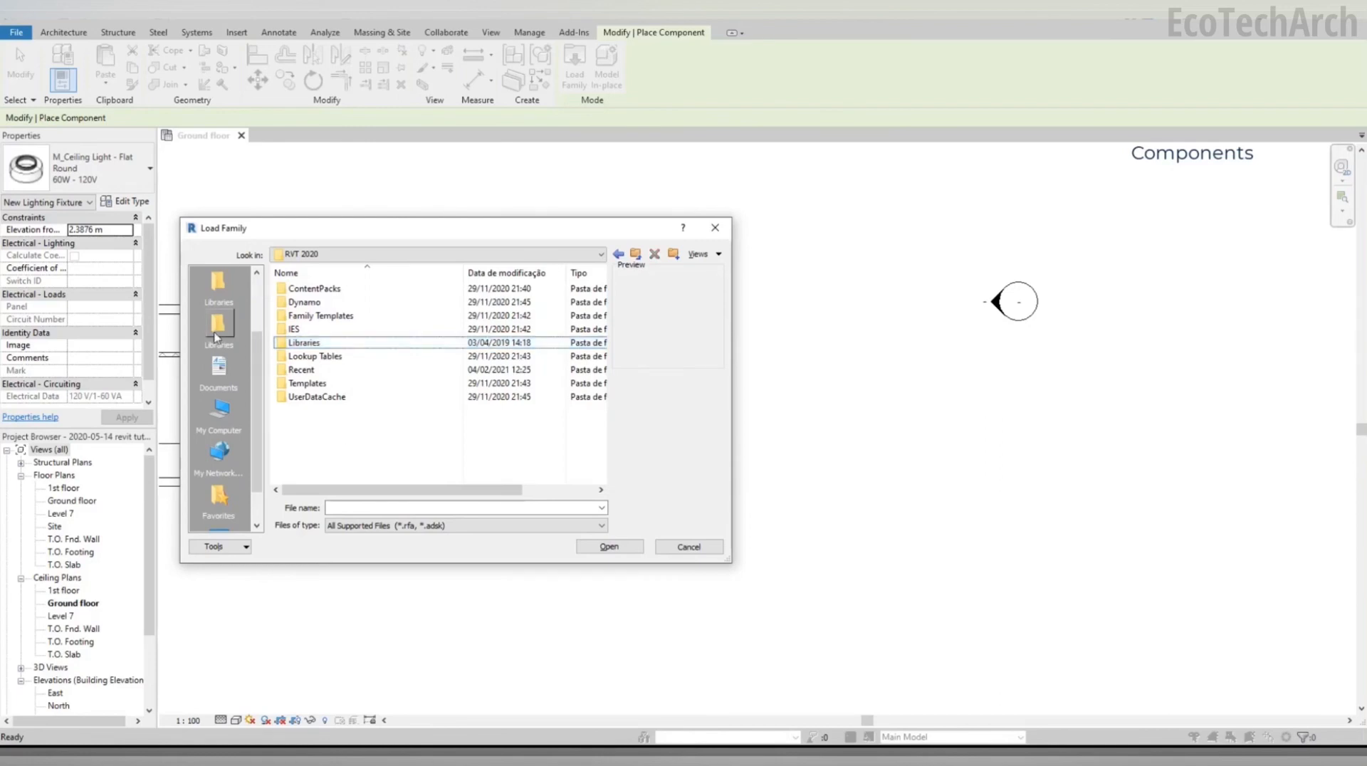
# Step: Remove the duplicate Libraries shortcut from the Load Family dialog's places
pyautogui.rightClick(218, 334)
pyautogui.click(260, 340)
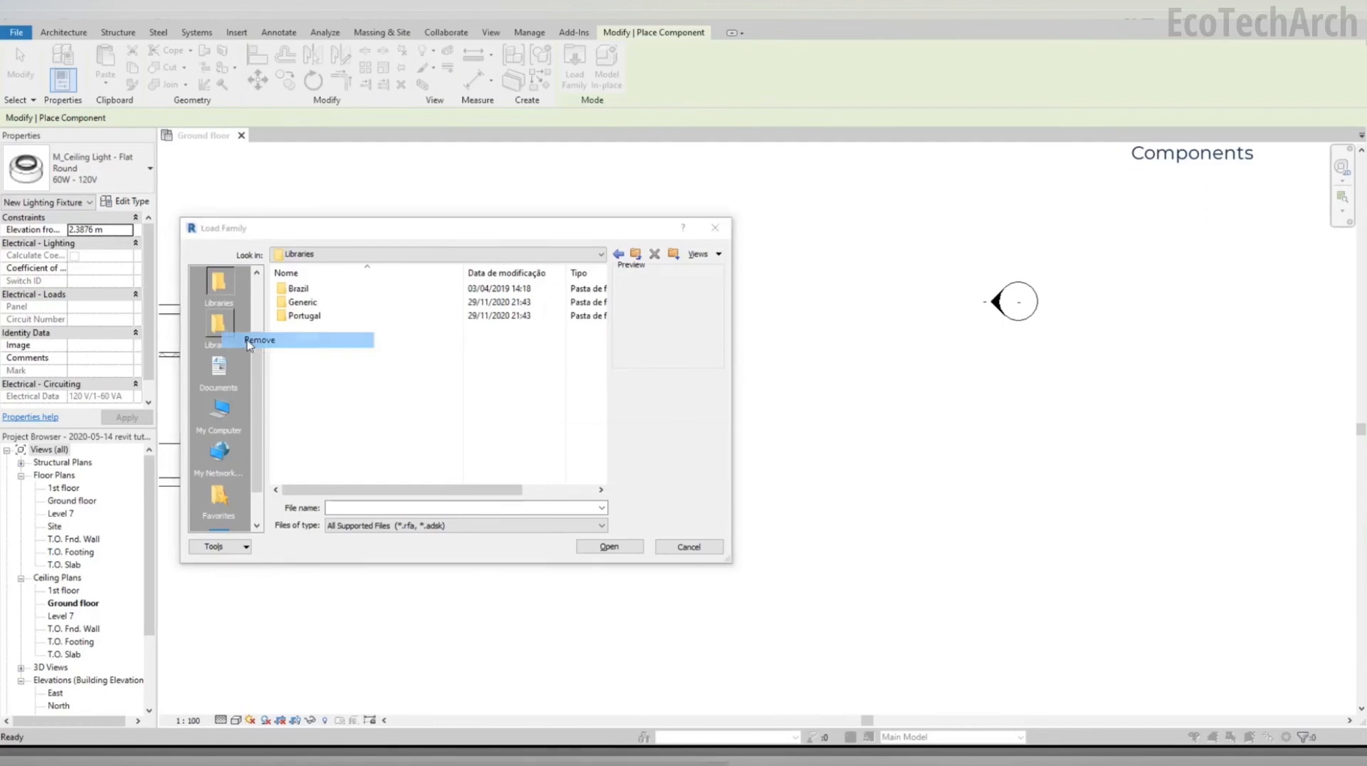
pyautogui.click(719, 397)
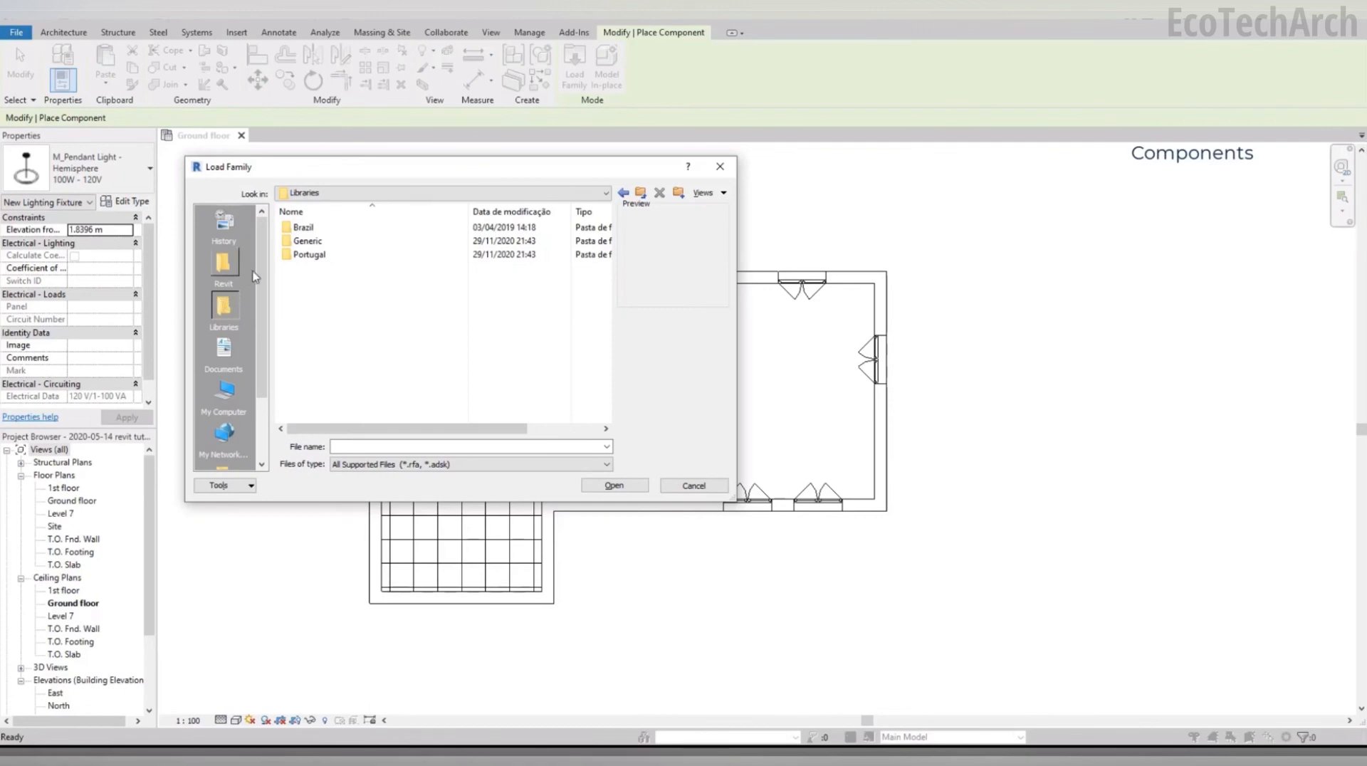
# Step: Load the M_Ceiling Light - Flat Round family from the Portugal library's Lighting > Architectural > Internal folder
pyautogui.doubleClick(310, 255)
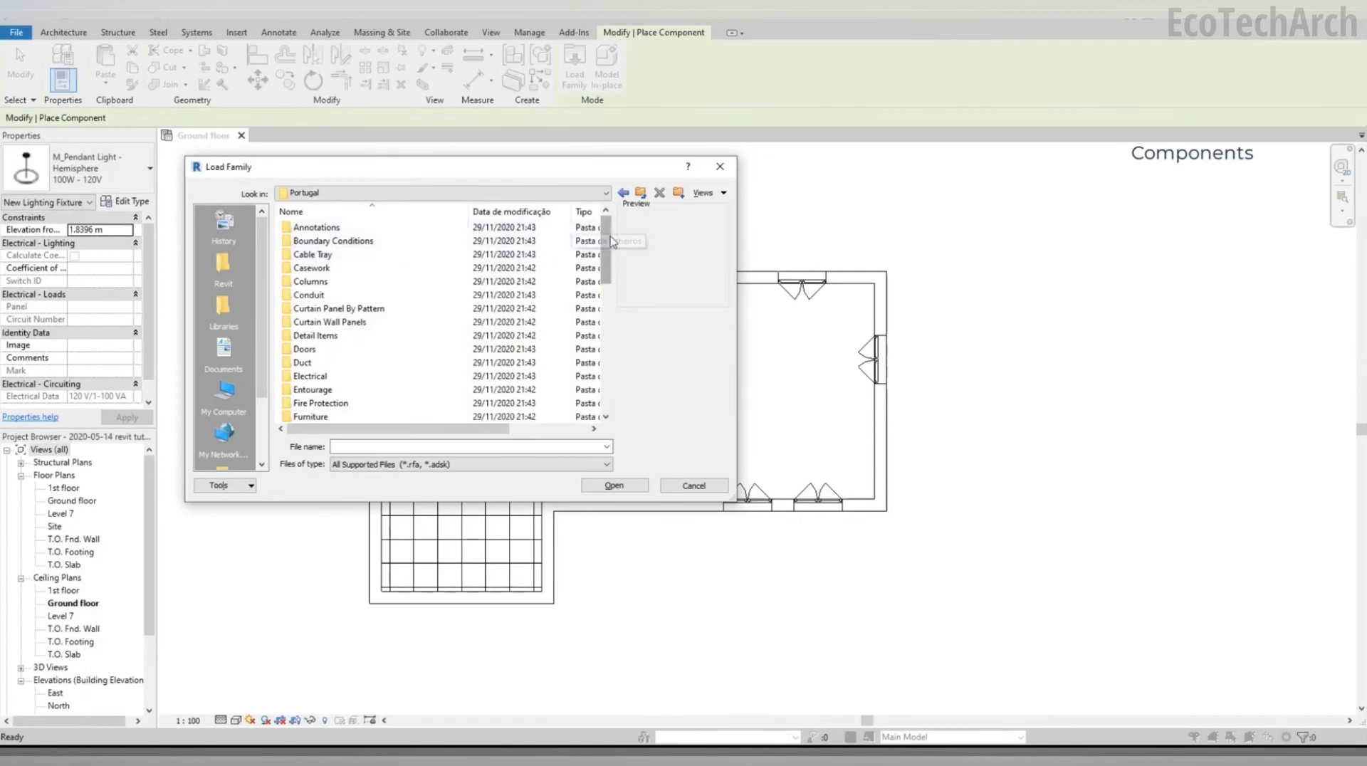
pyautogui.moveTo(606, 240); pyautogui.dragTo(626, 321)
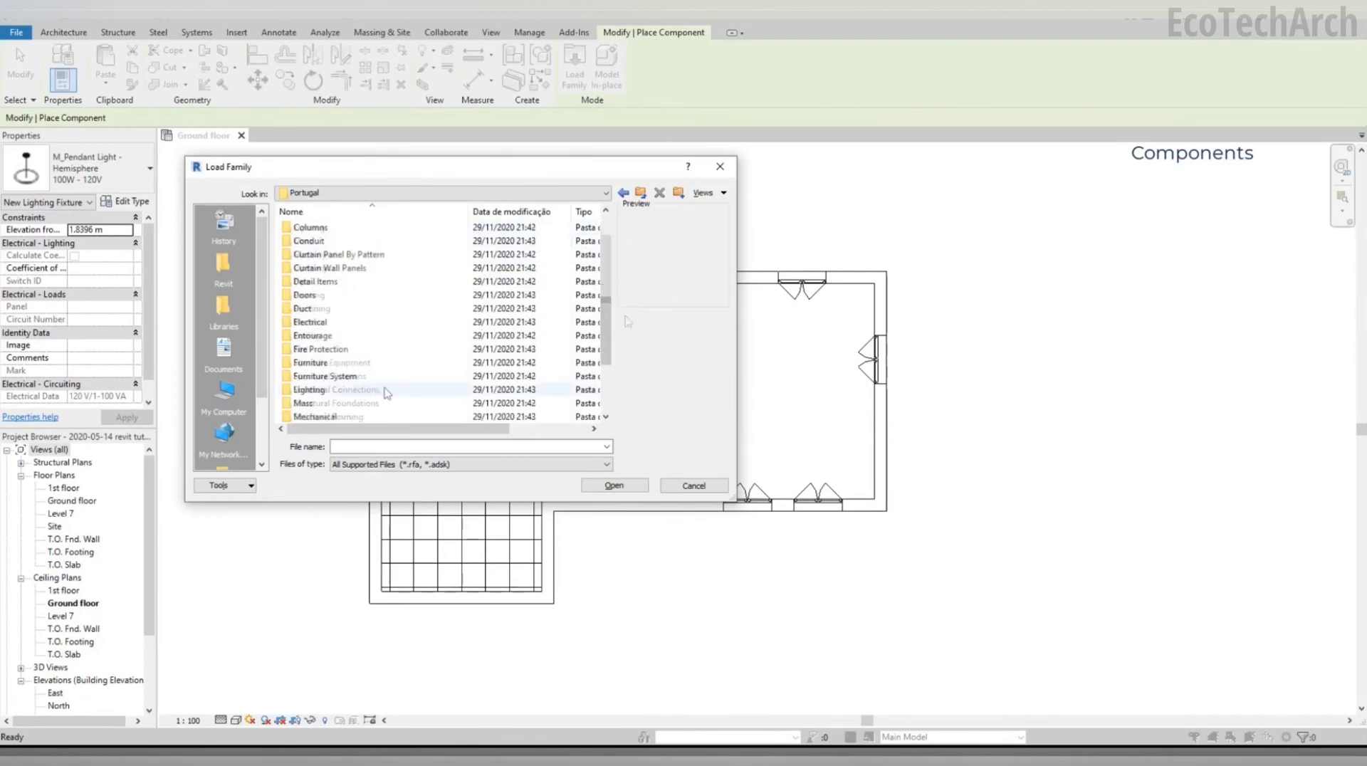
pyautogui.doubleClick(374, 390)
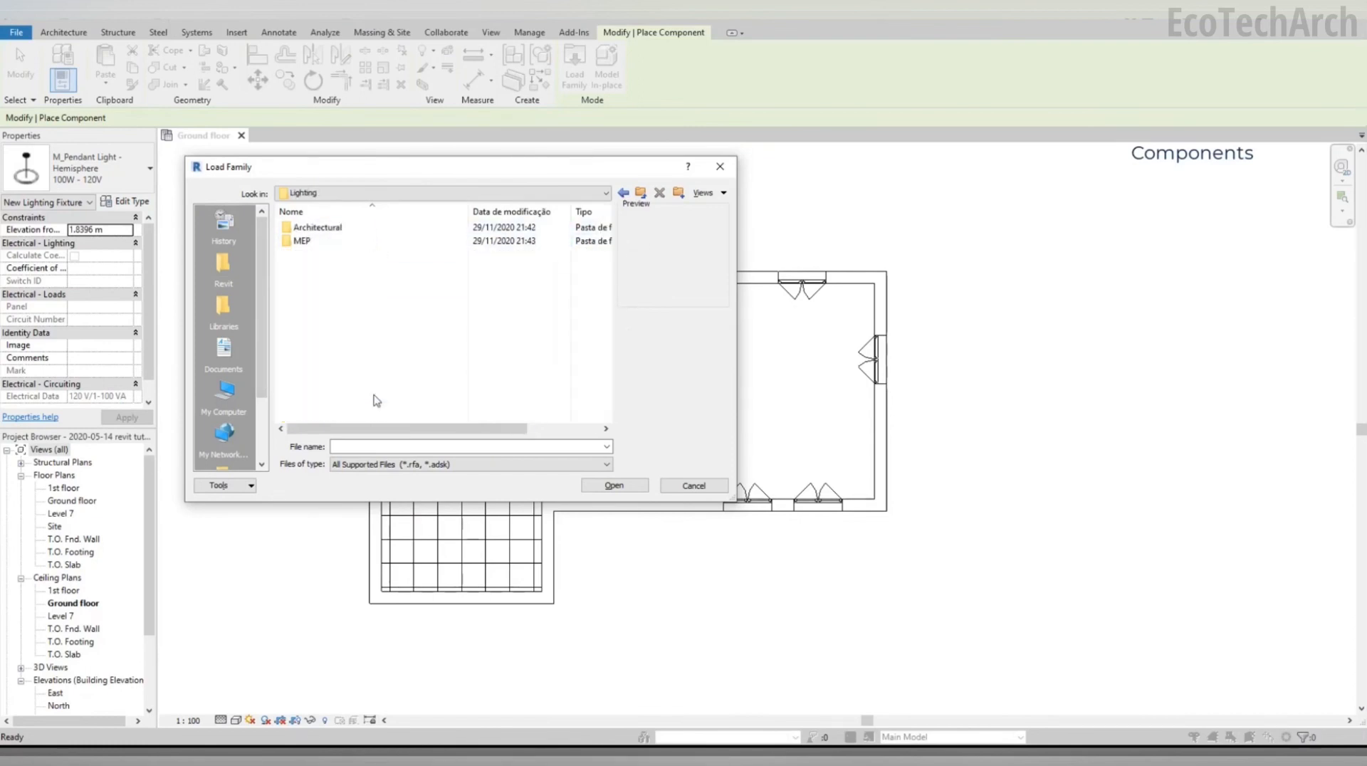
pyautogui.doubleClick(317, 228)
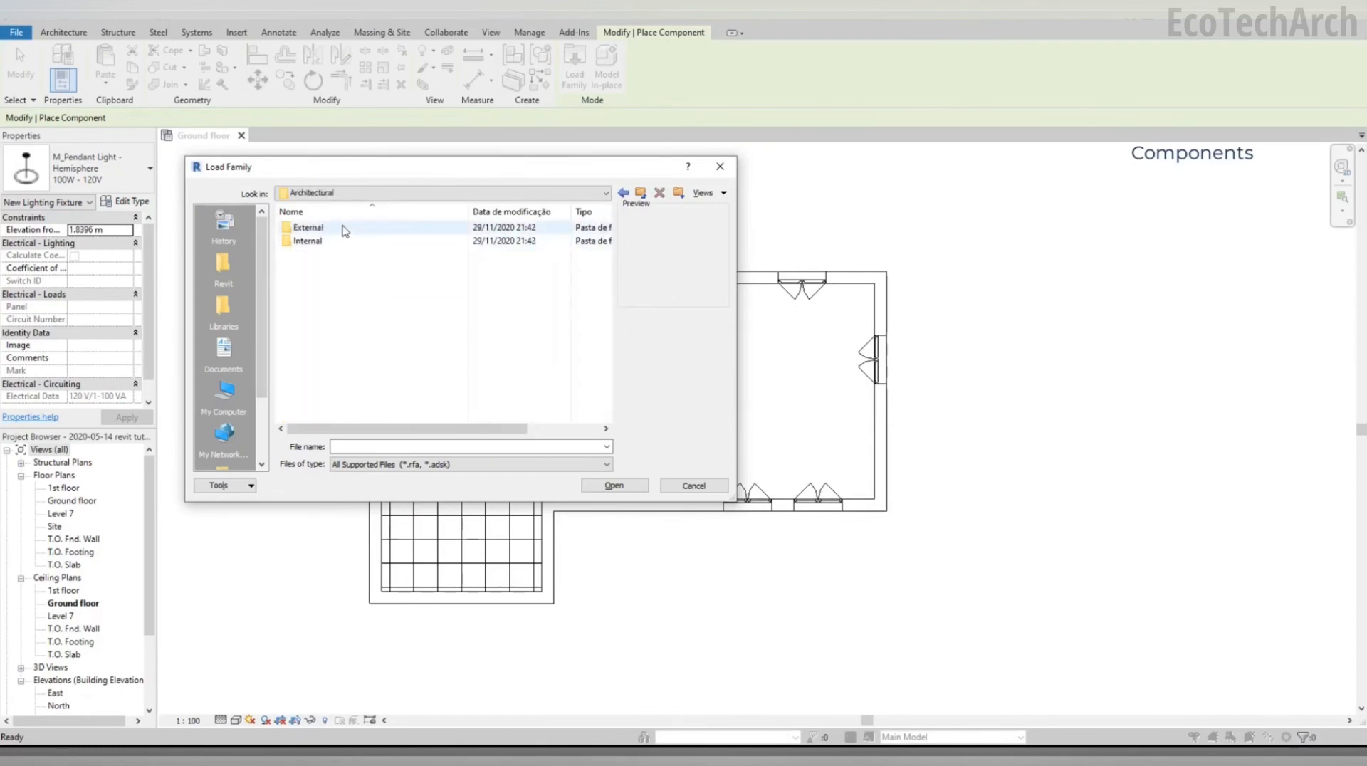
pyautogui.doubleClick(345, 241)
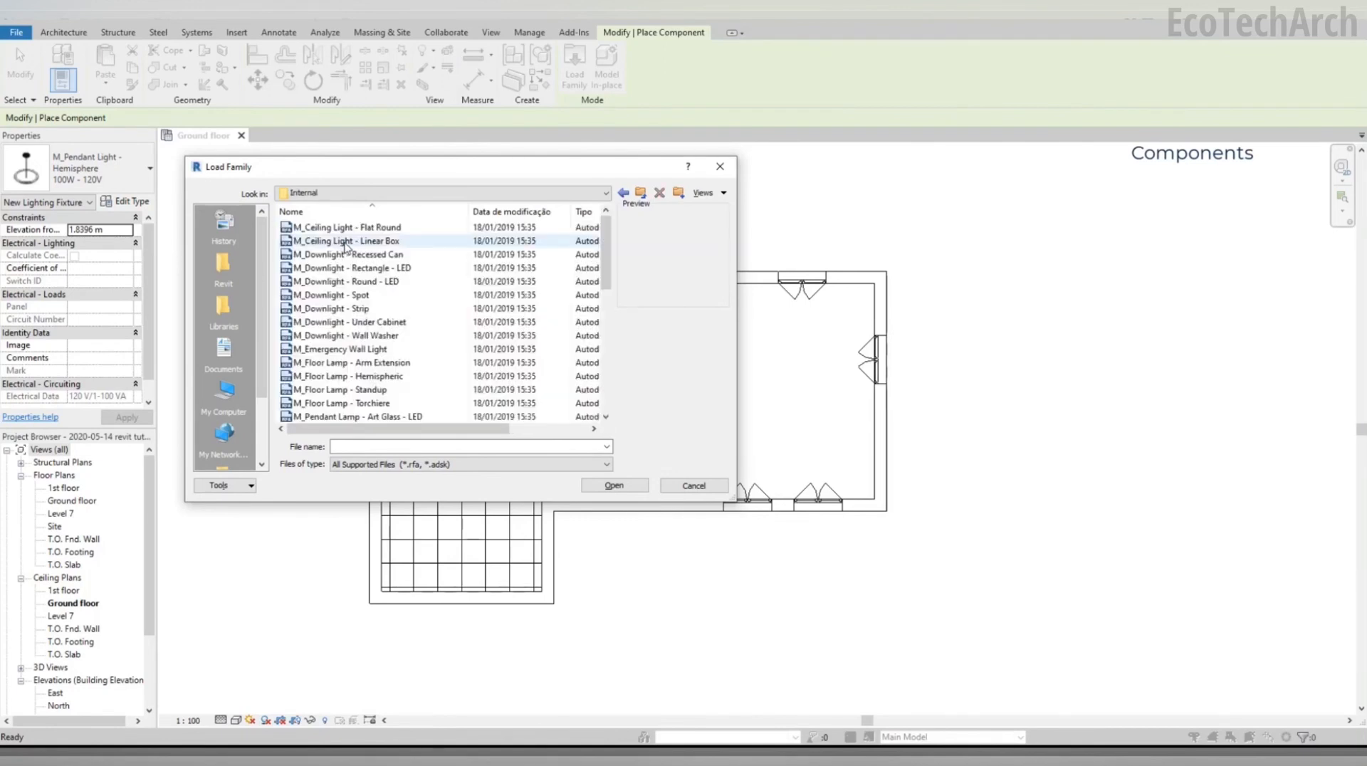
pyautogui.click(440, 242)
pyautogui.click(442, 230)
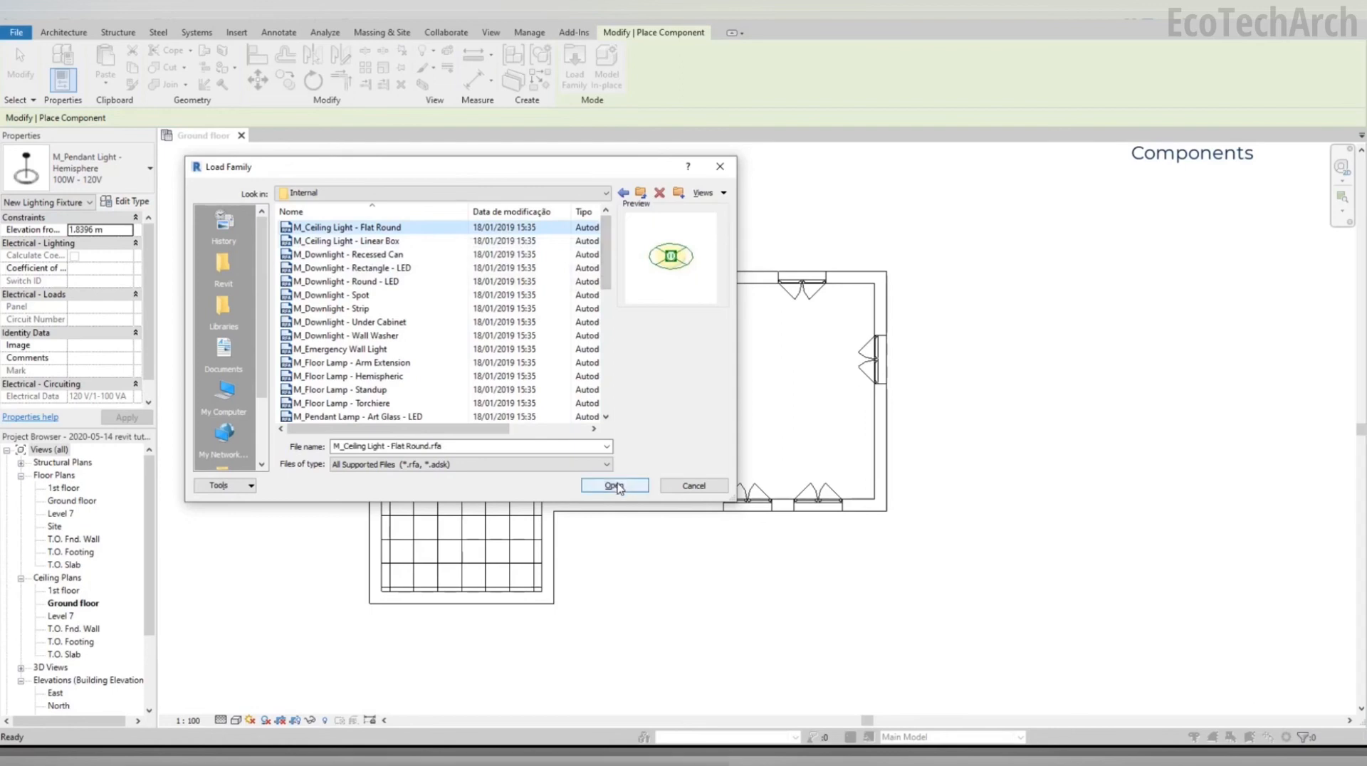
pyautogui.click(616, 485)
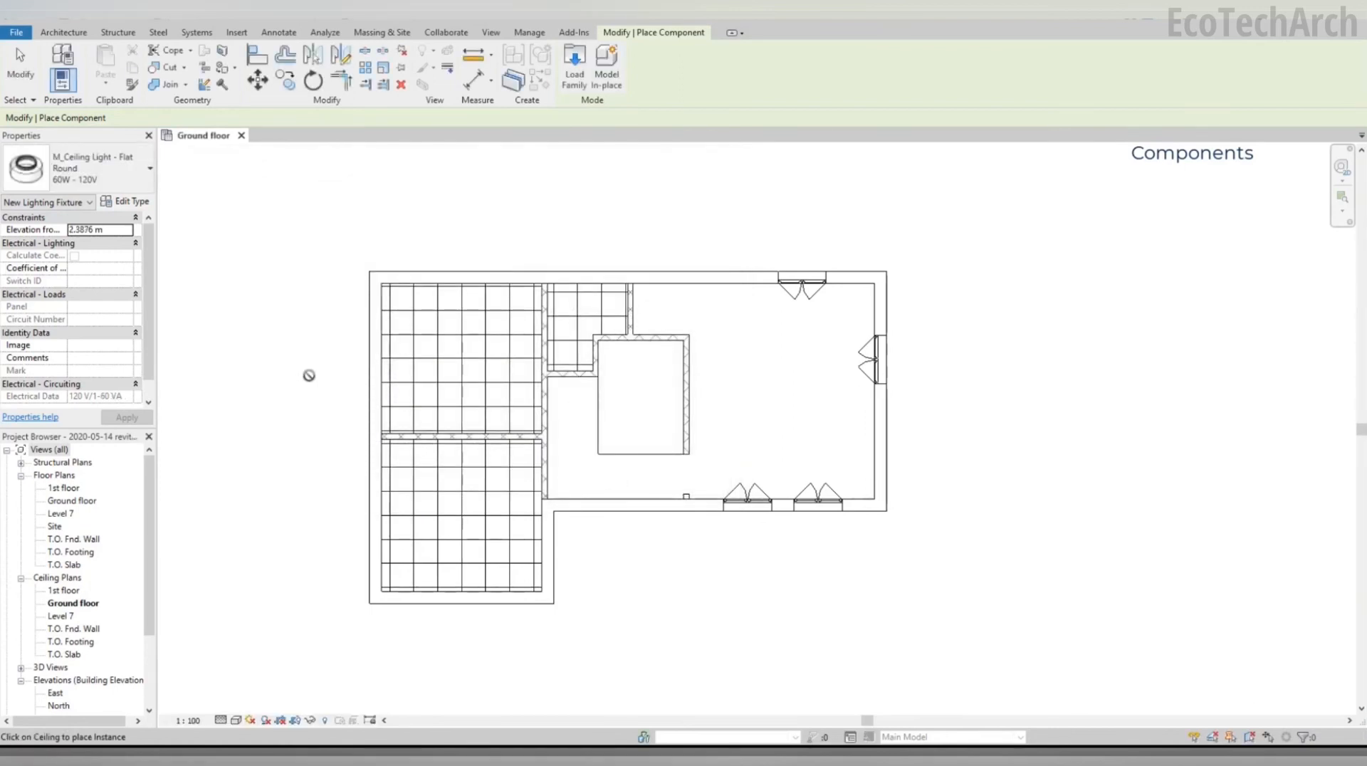
# Step: Place two flat round ceiling lights on grid intersections in the upper-left room's ceiling, two grid lines apart on the same vertical line
pyautogui.scroll(2, 452, 405)
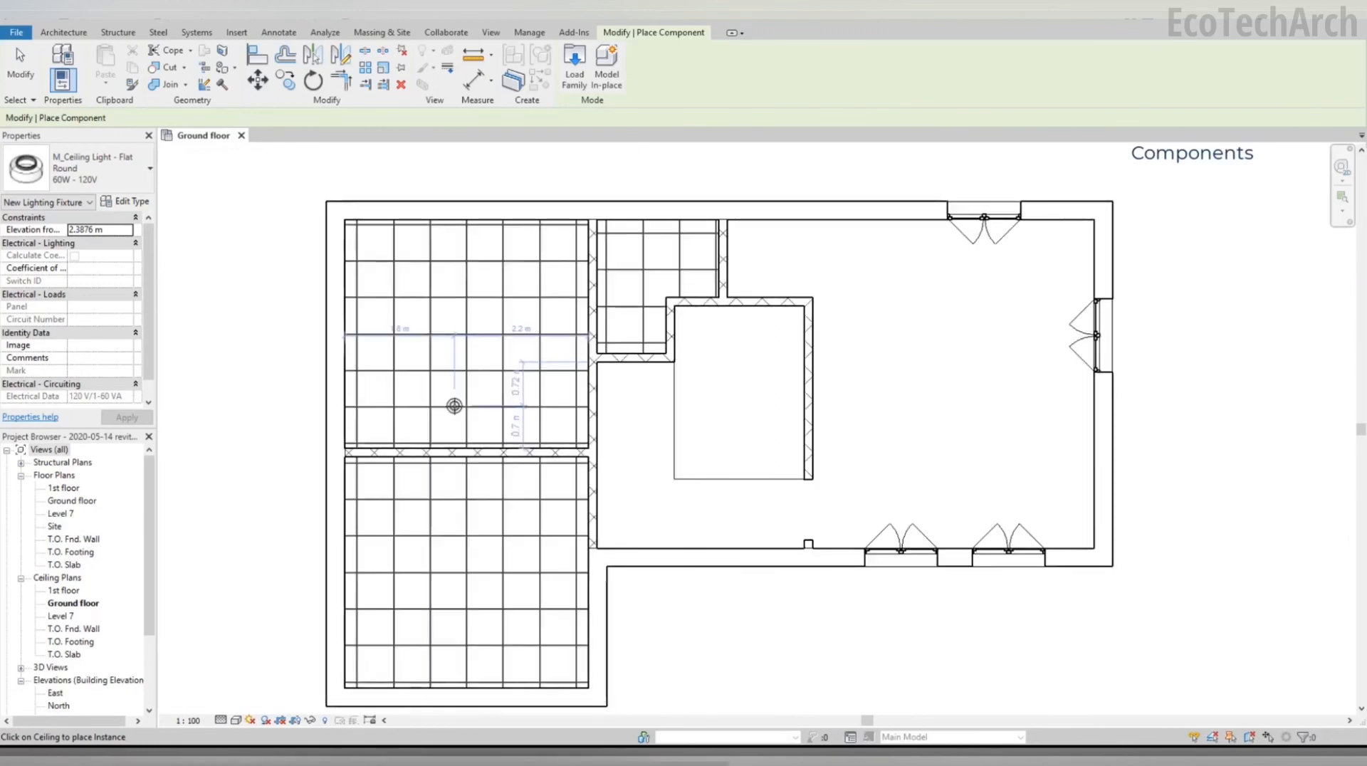
pyautogui.scroll(3, 453, 406)
pyautogui.scroll(1, 460, 414)
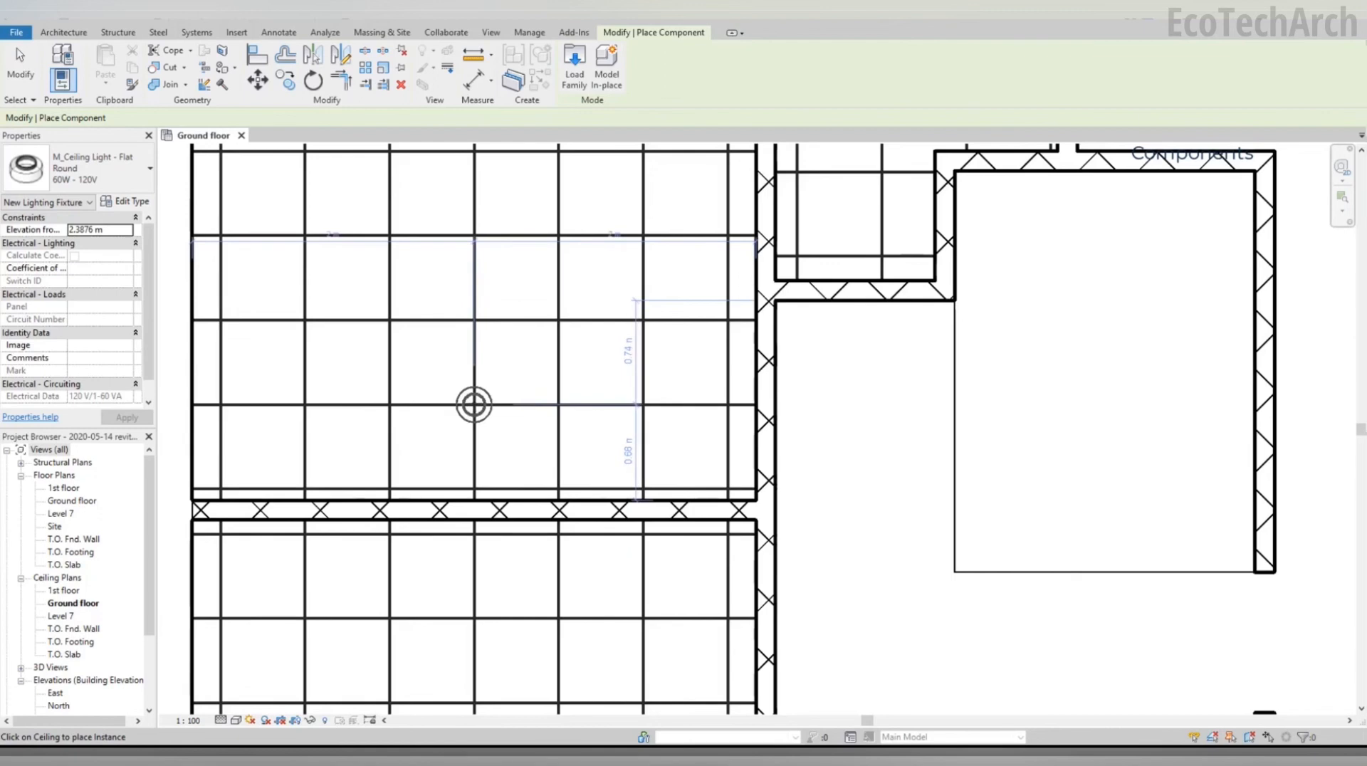
pyautogui.click(473, 404)
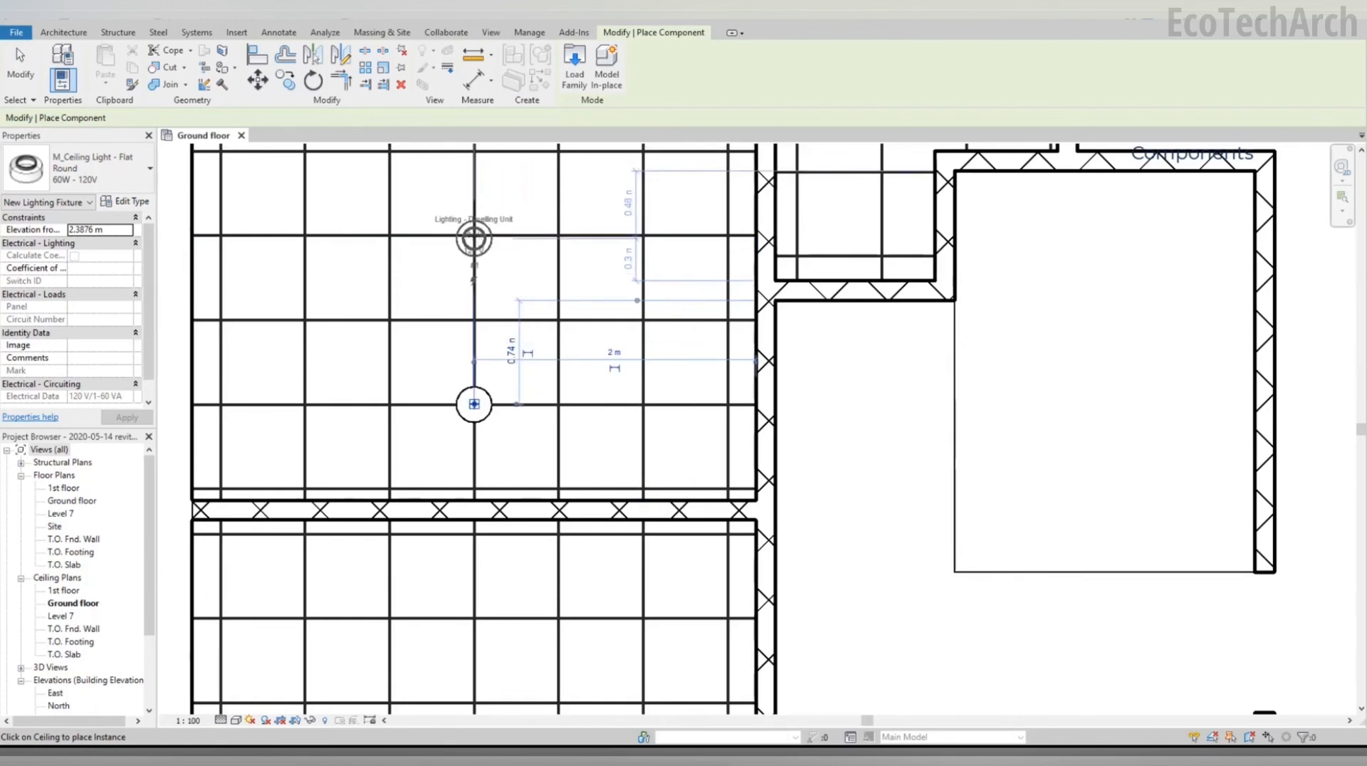
pyautogui.scroll(2, 474, 233)
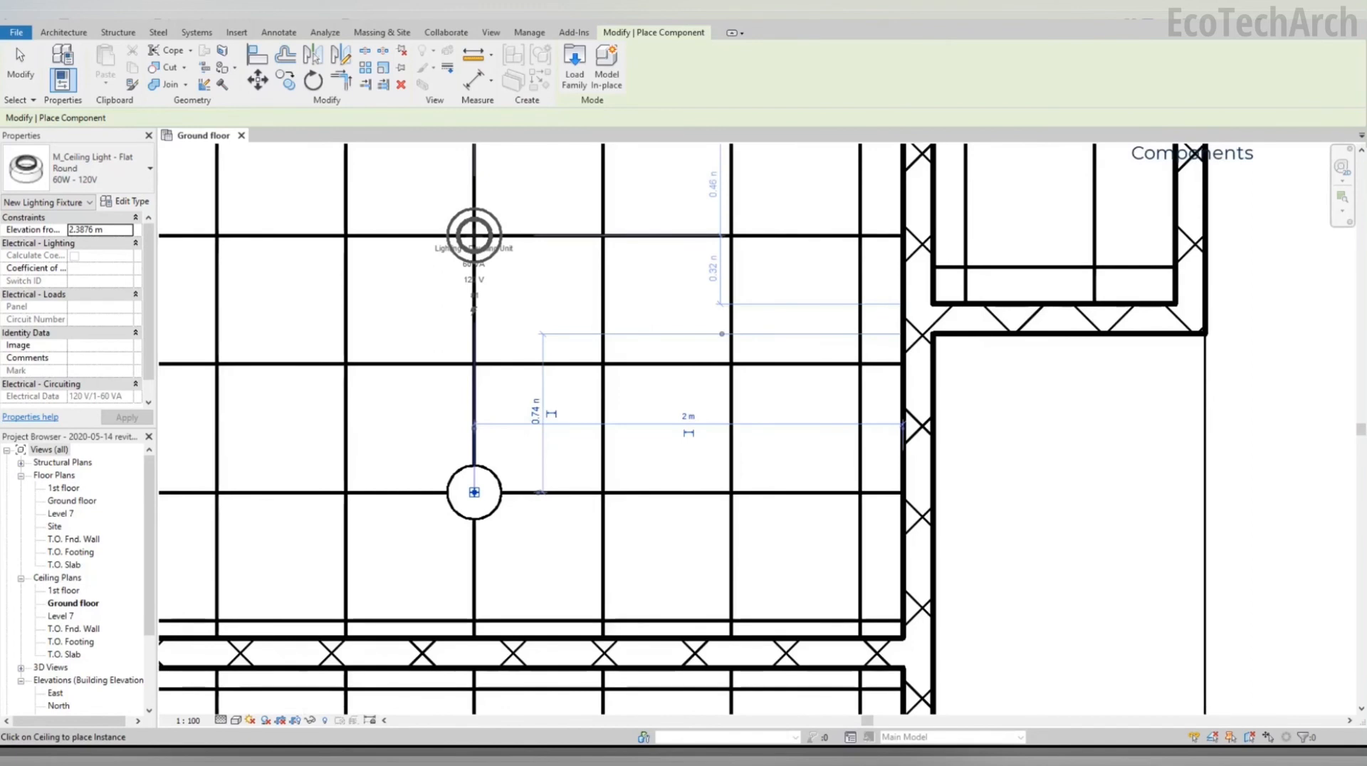
pyautogui.click(473, 233)
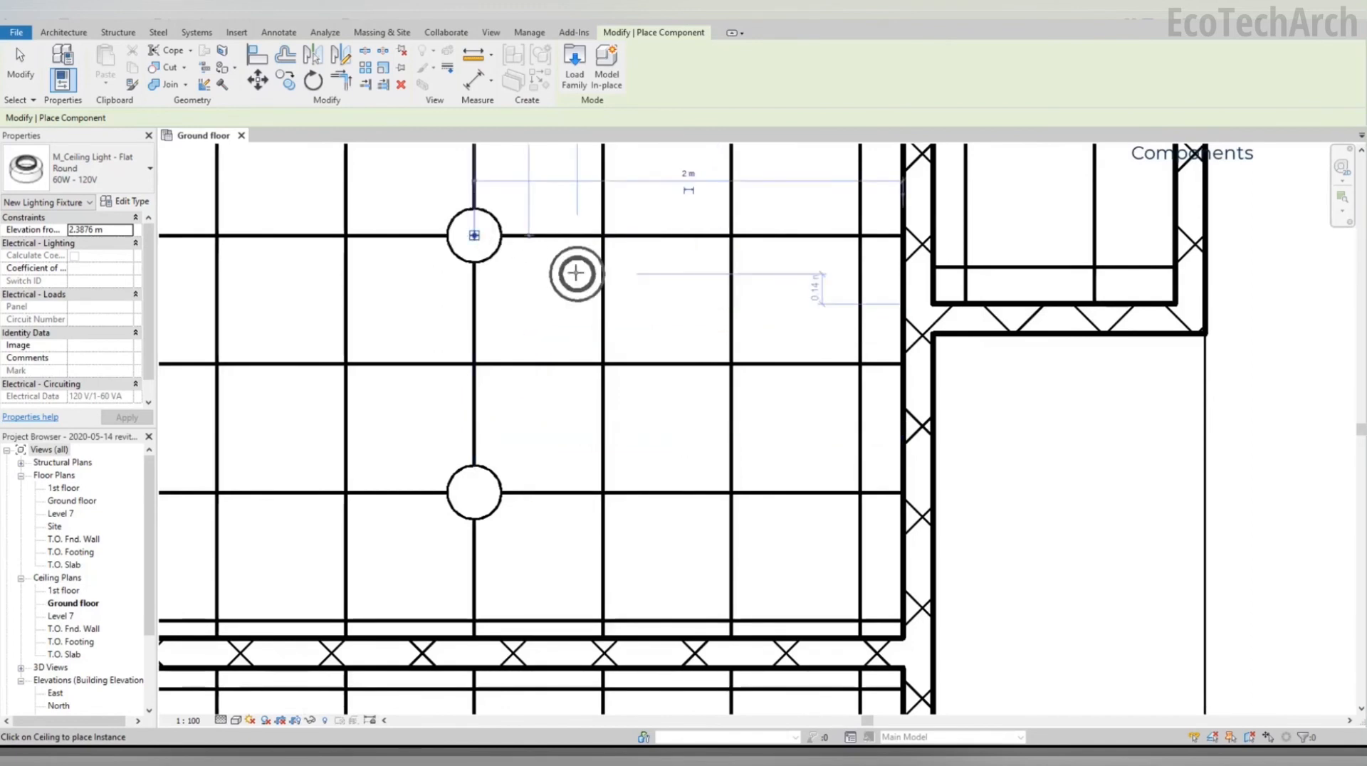
pyautogui.scroll(-4, 563, 313)
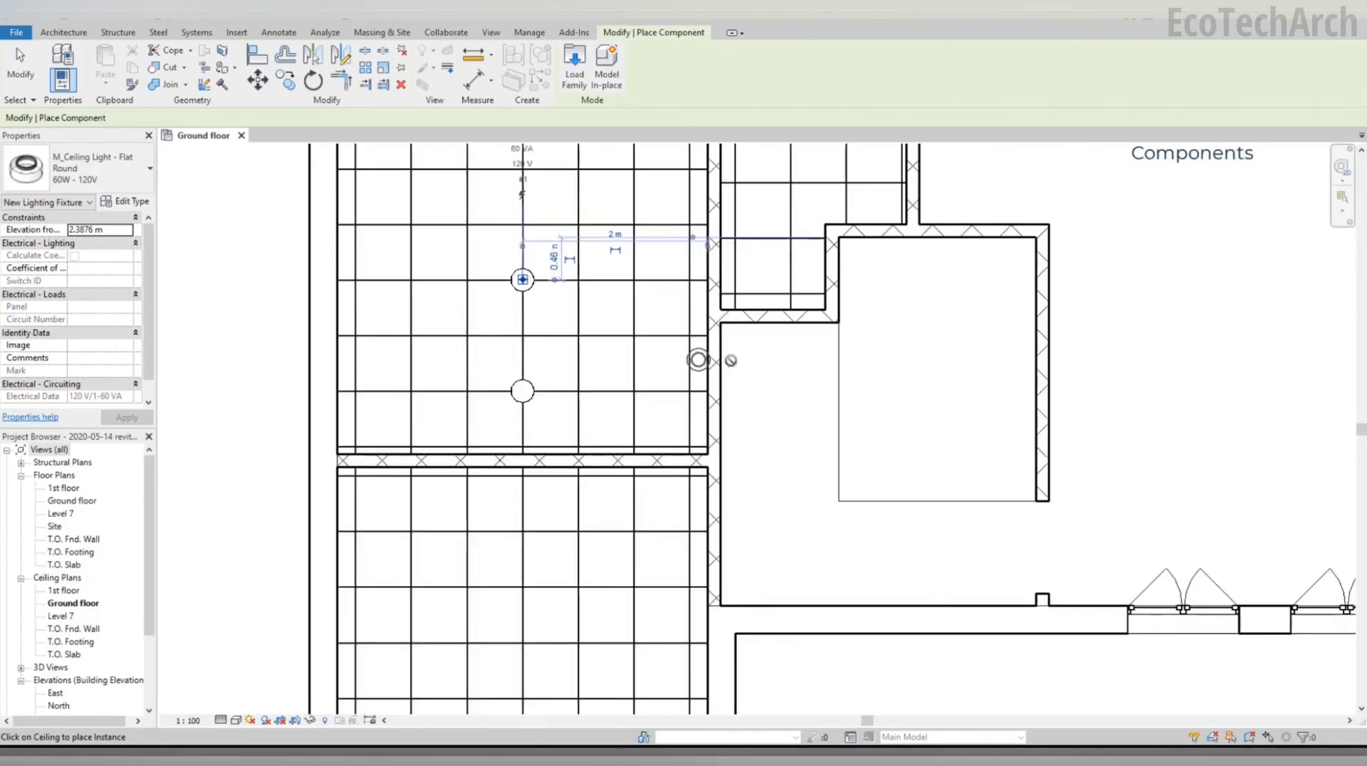
pyautogui.scroll(-2, 513, 257)
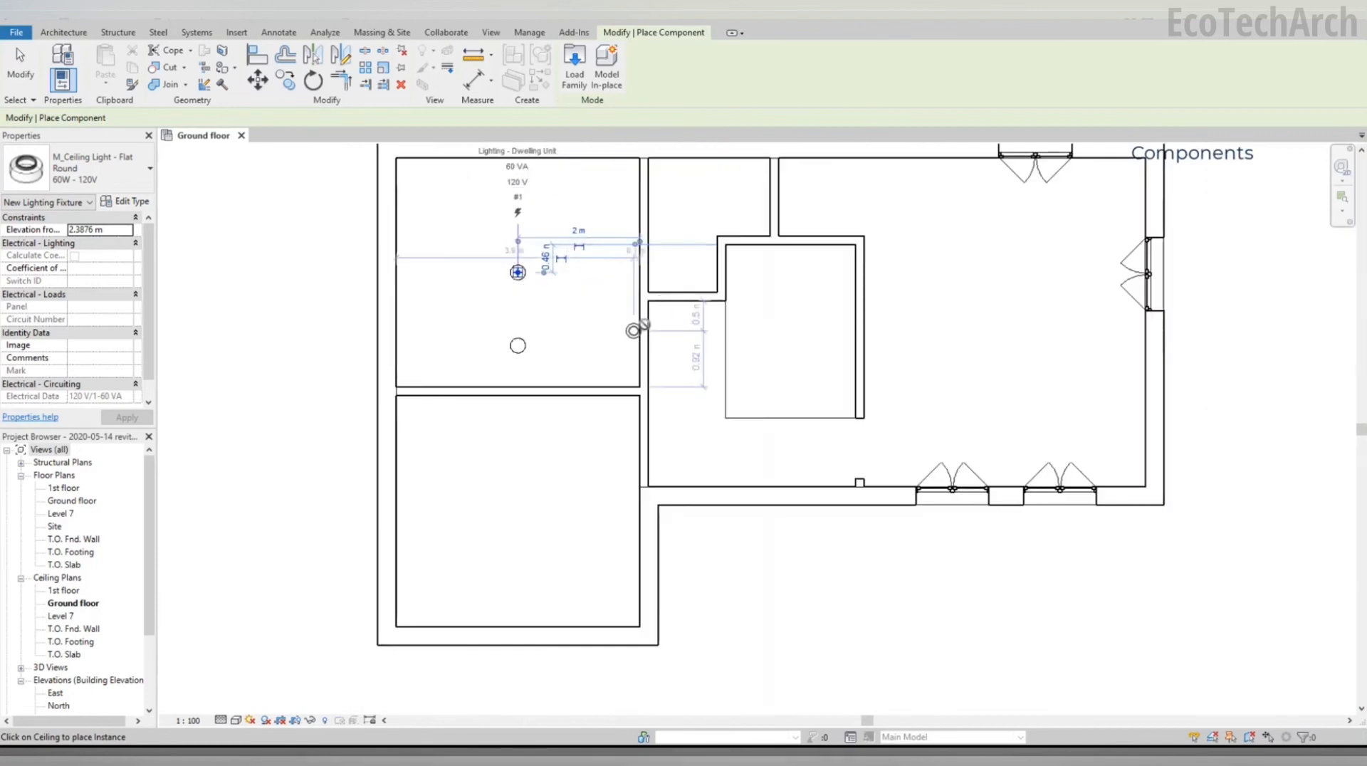
pyautogui.scroll(3, 519, 196)
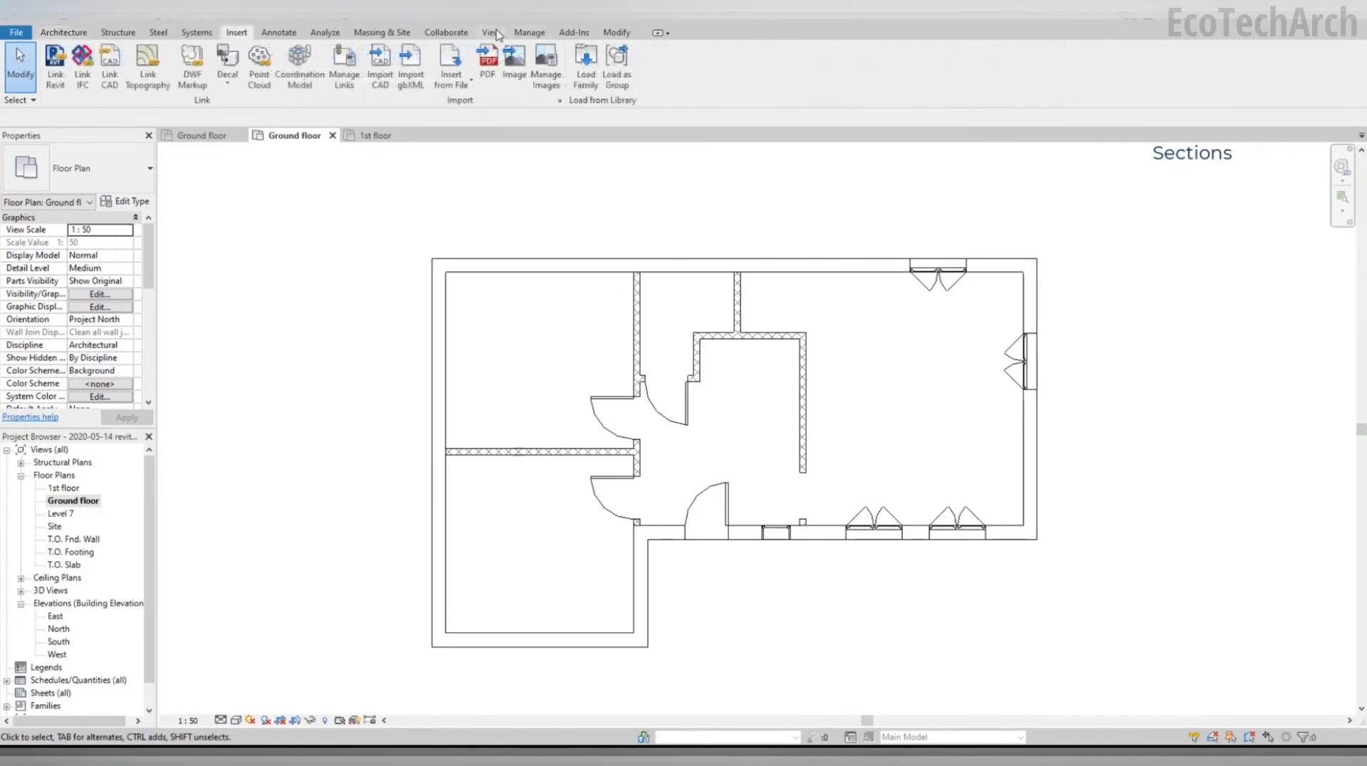
# Step: Draw a horizontal building section across the Ground floor plan, through the upper-left room and central stair area, extending beyond both outer walls
pyautogui.click(495, 33)
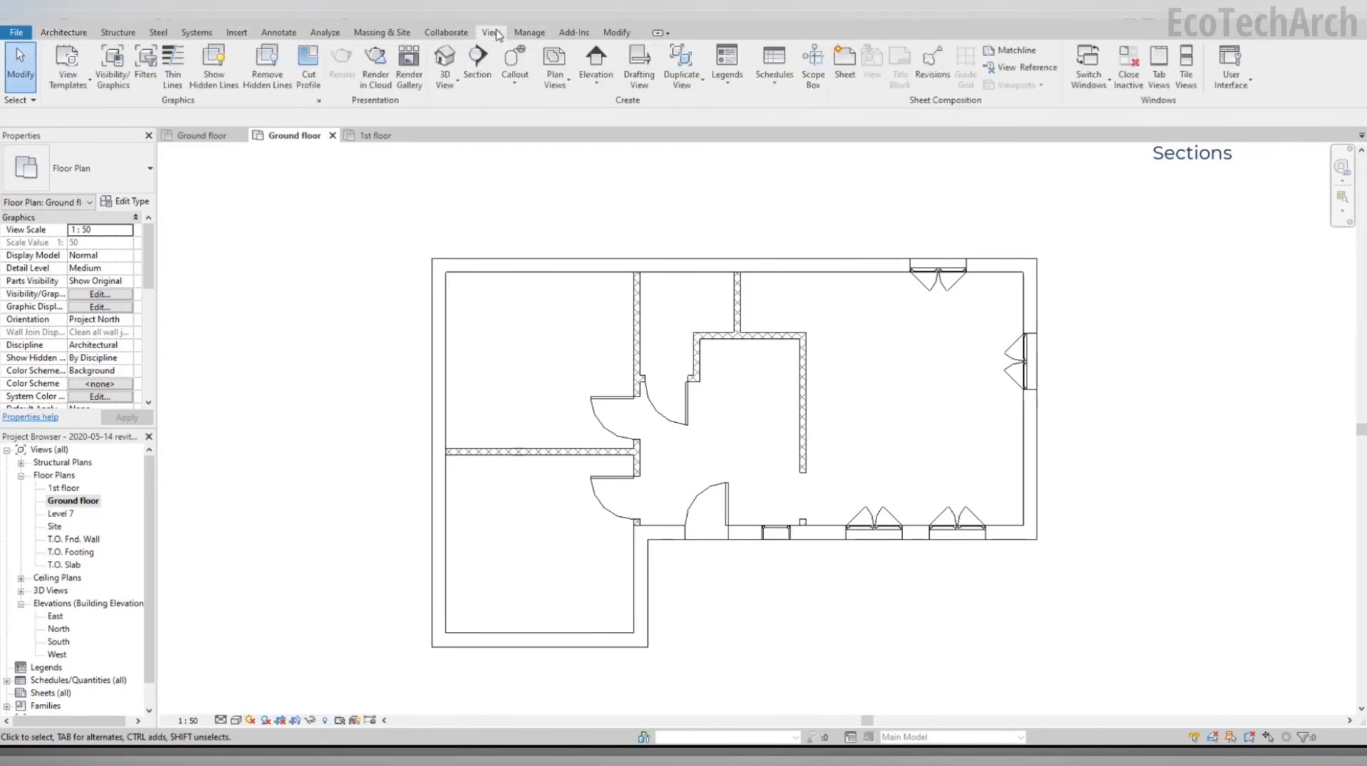
pyautogui.click(477, 67)
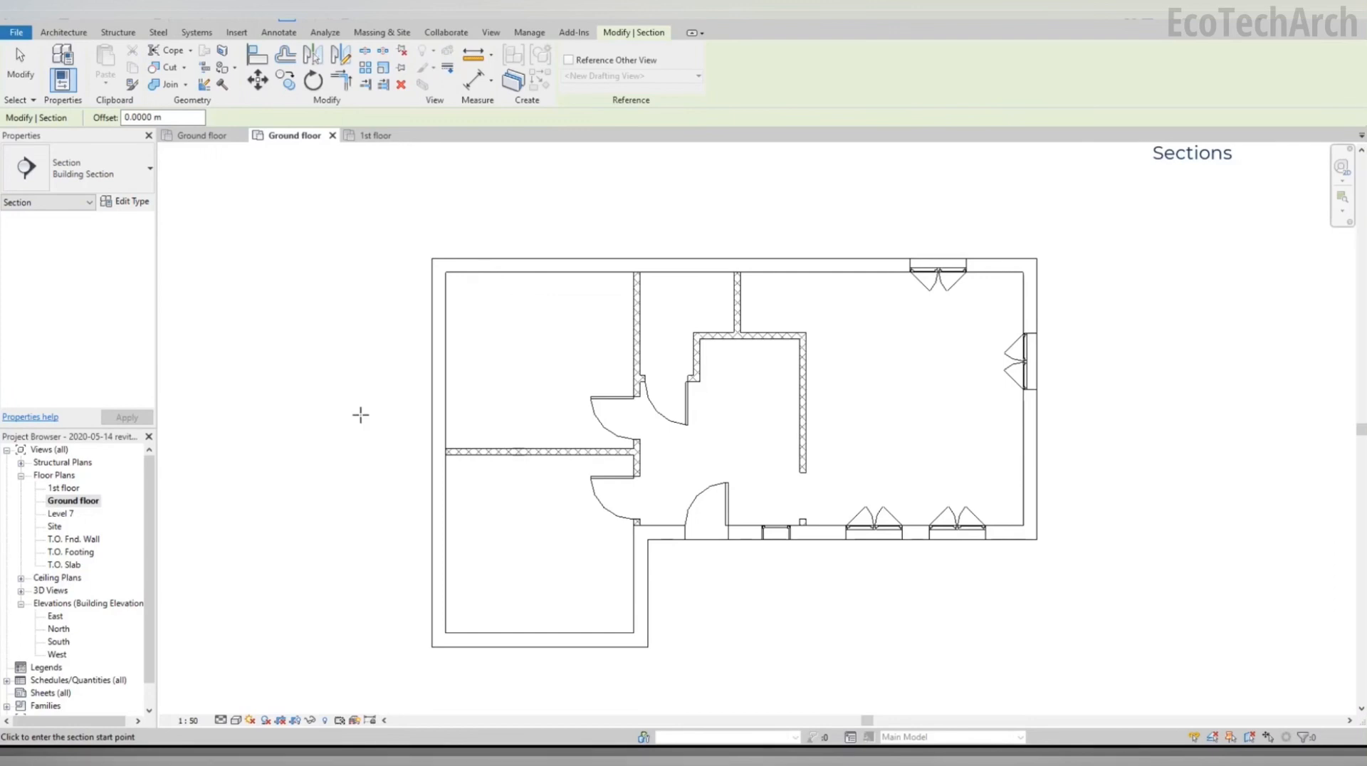
pyautogui.click(366, 417)
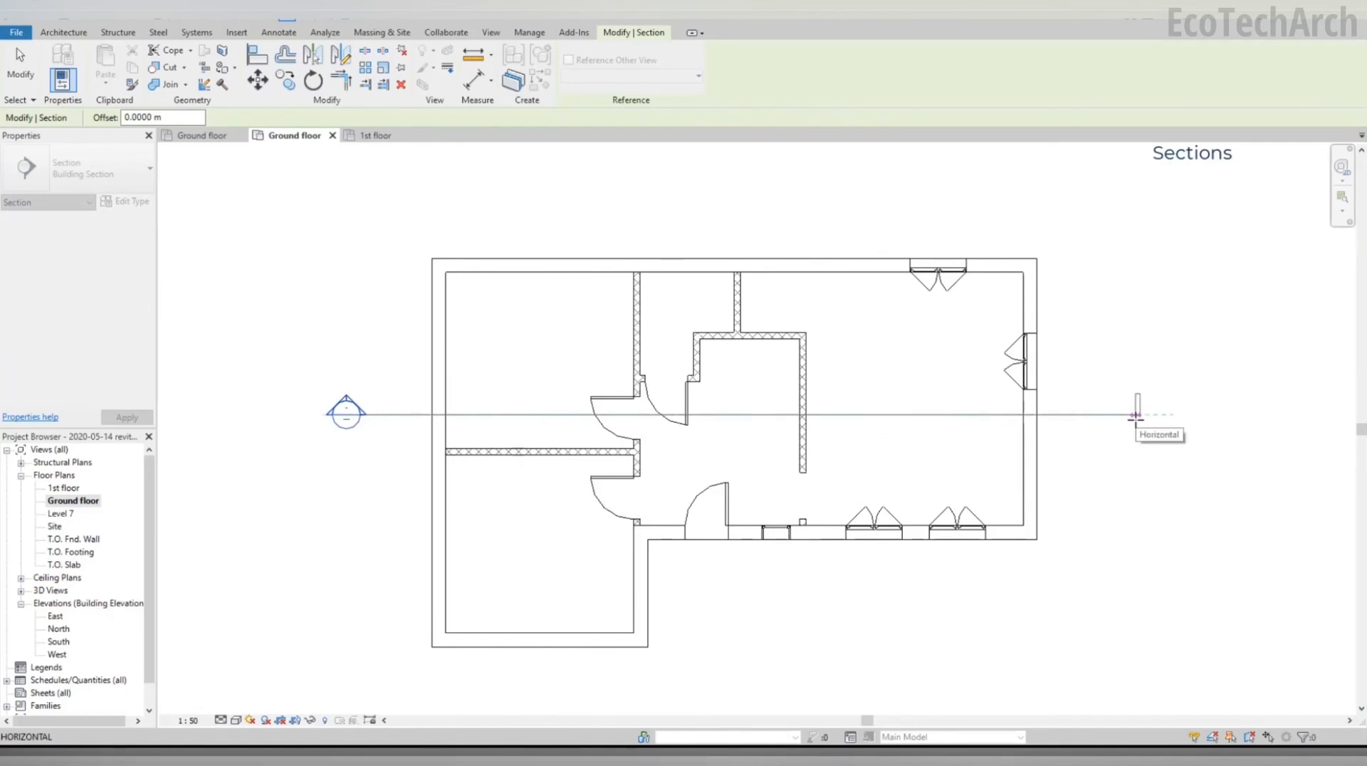
pyautogui.click(1135, 417)
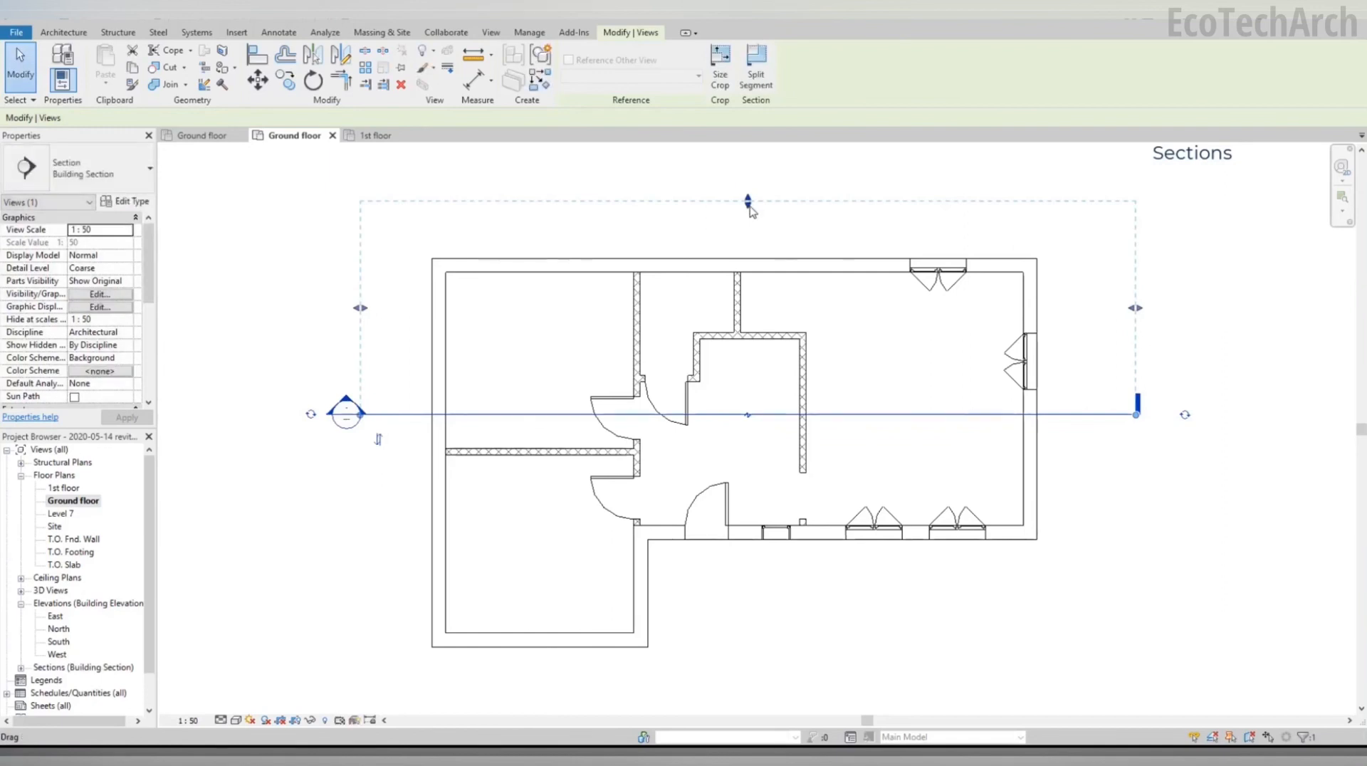
# Step: Pull the section's far clip line slightly closer to the building, and flip the viewing direction downward and back upward
pyautogui.moveTo(750, 210)
pyautogui.mouseDown()
pyautogui.moveTo(788, 488)
pyautogui.moveTo(824, 606)
pyautogui.moveTo(745, 209)
pyautogui.moveTo(748, 225)
pyautogui.mouseUp()
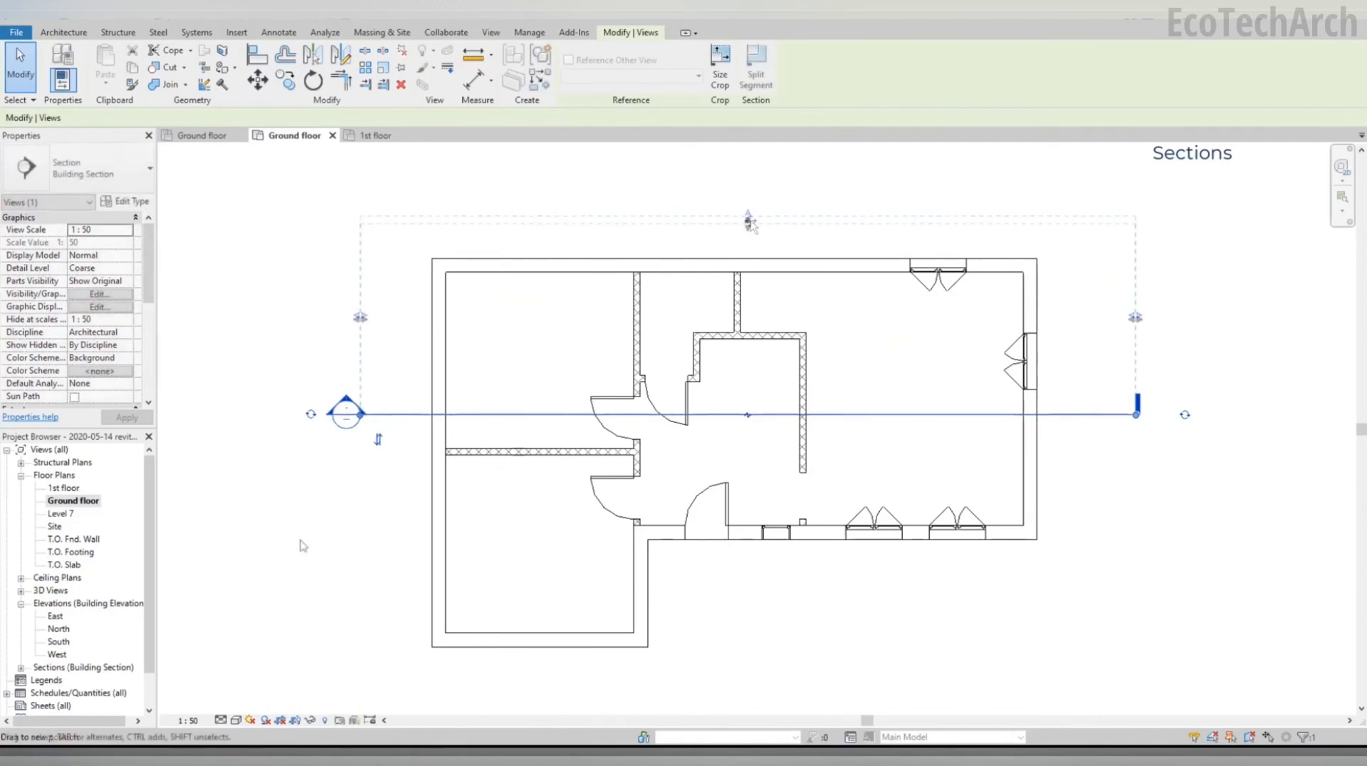
pyautogui.click(378, 441)
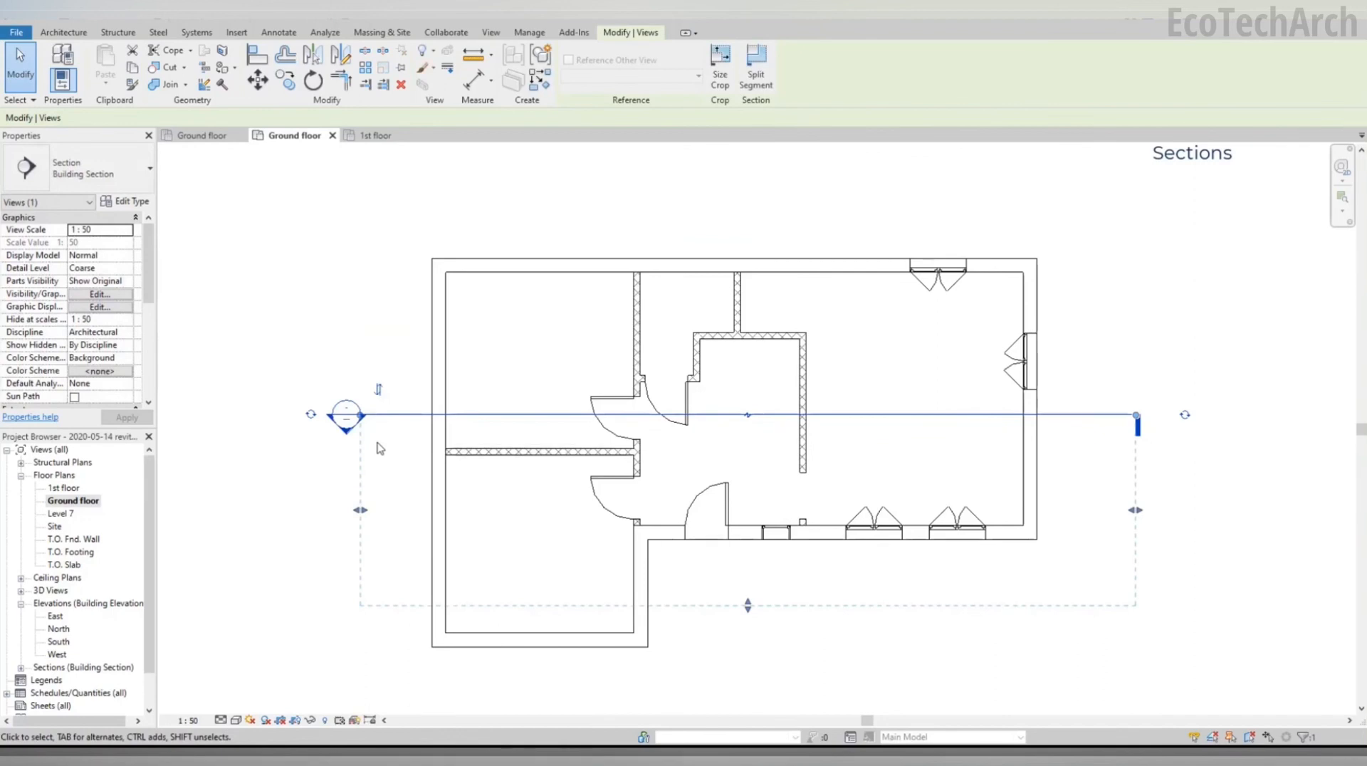
pyautogui.click(378, 391)
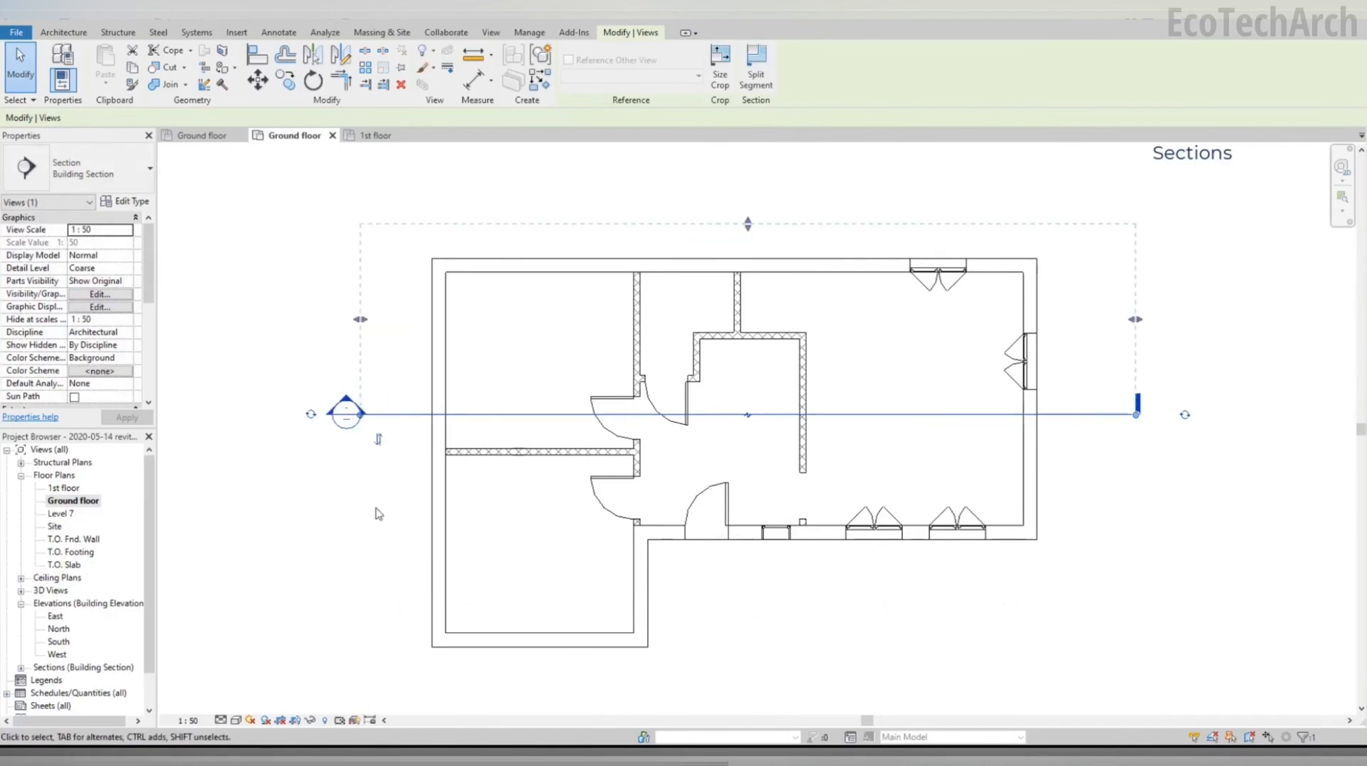
# Step: View Section 1, shorten its view depth in the Ground floor plan to just past the cut line, and reopen the section
pyautogui.click(21, 667)
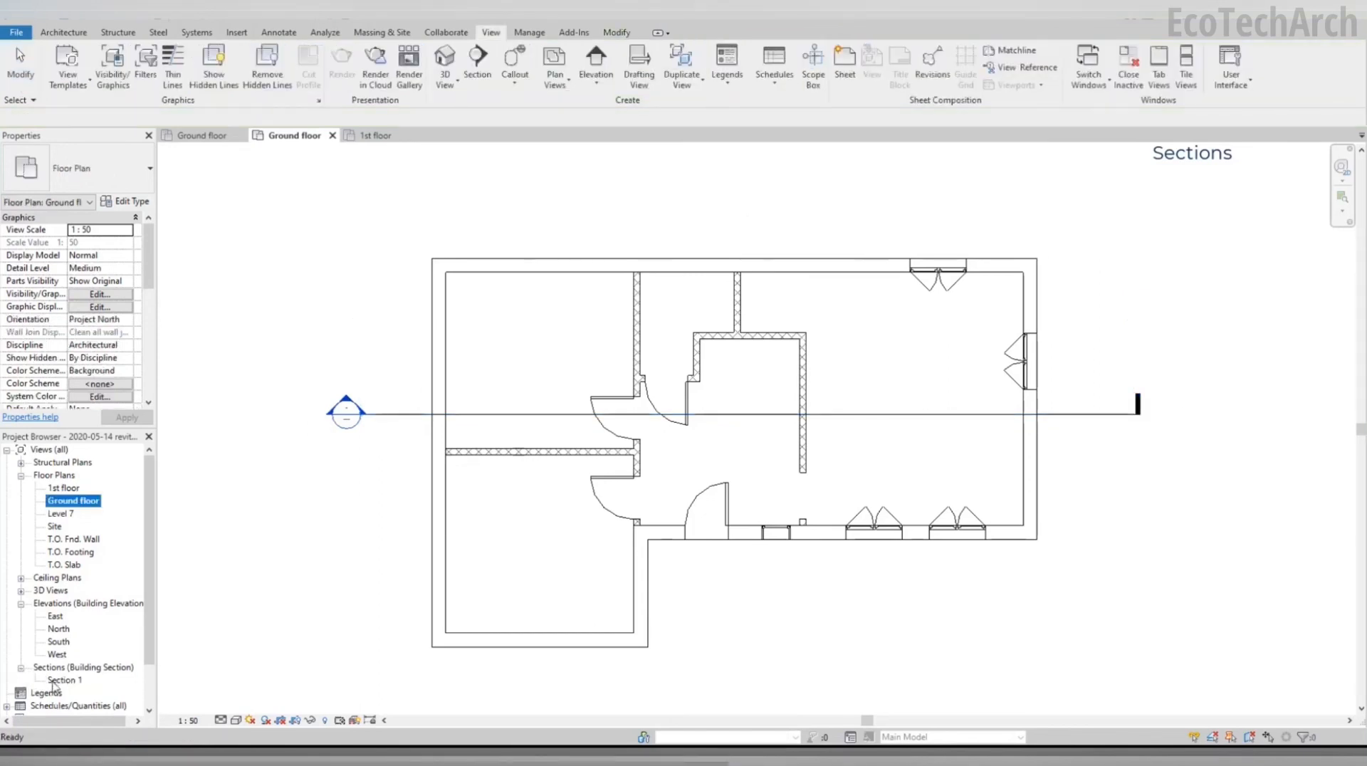
pyautogui.doubleClick(44, 678)
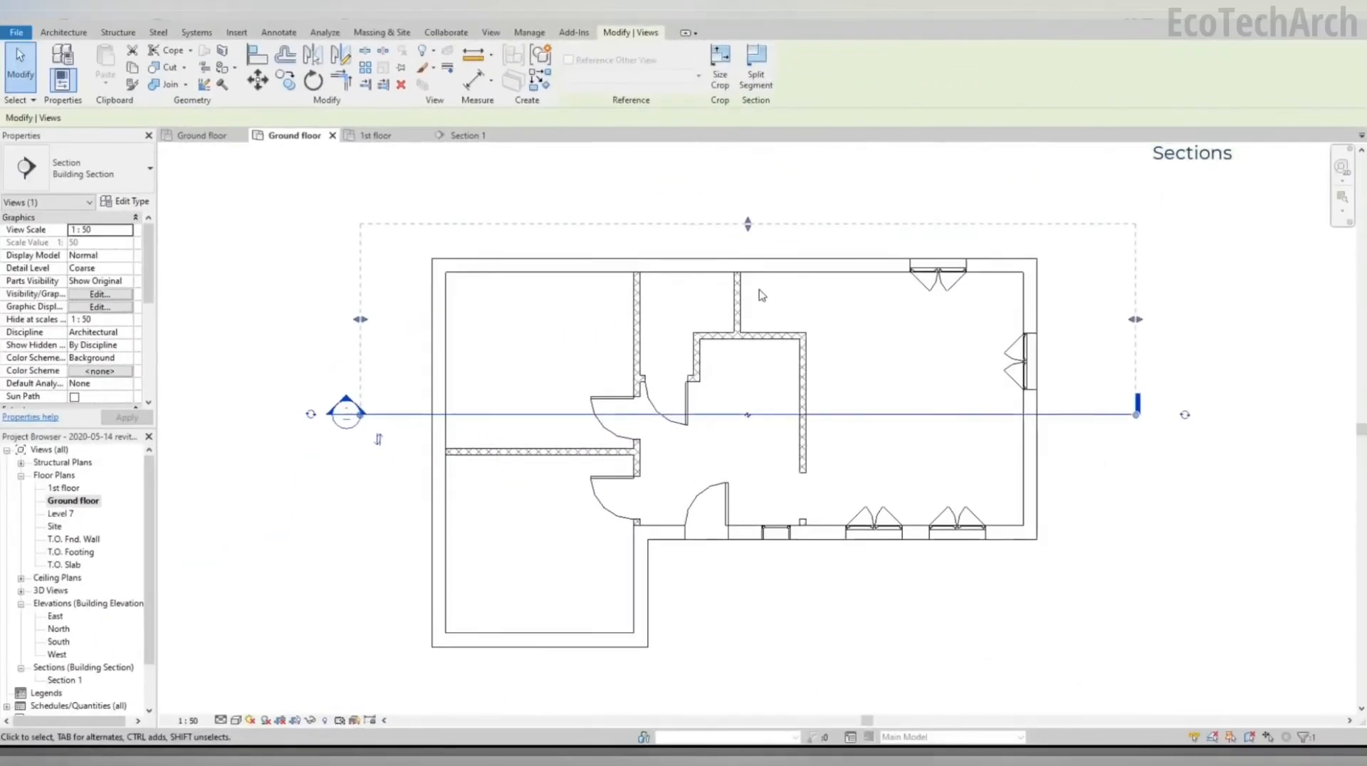
pyautogui.moveTo(748, 224); pyautogui.dragTo(742, 395)
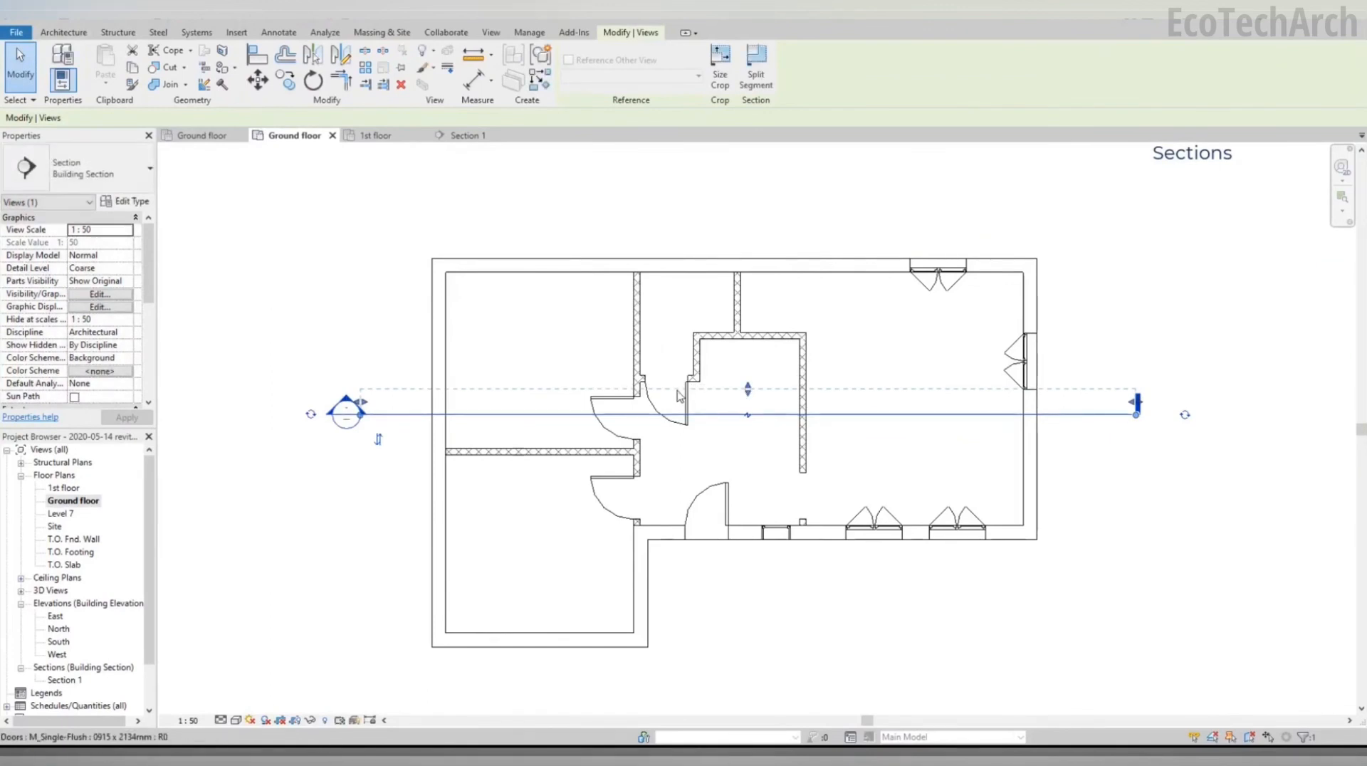
pyautogui.doubleClick(60, 680)
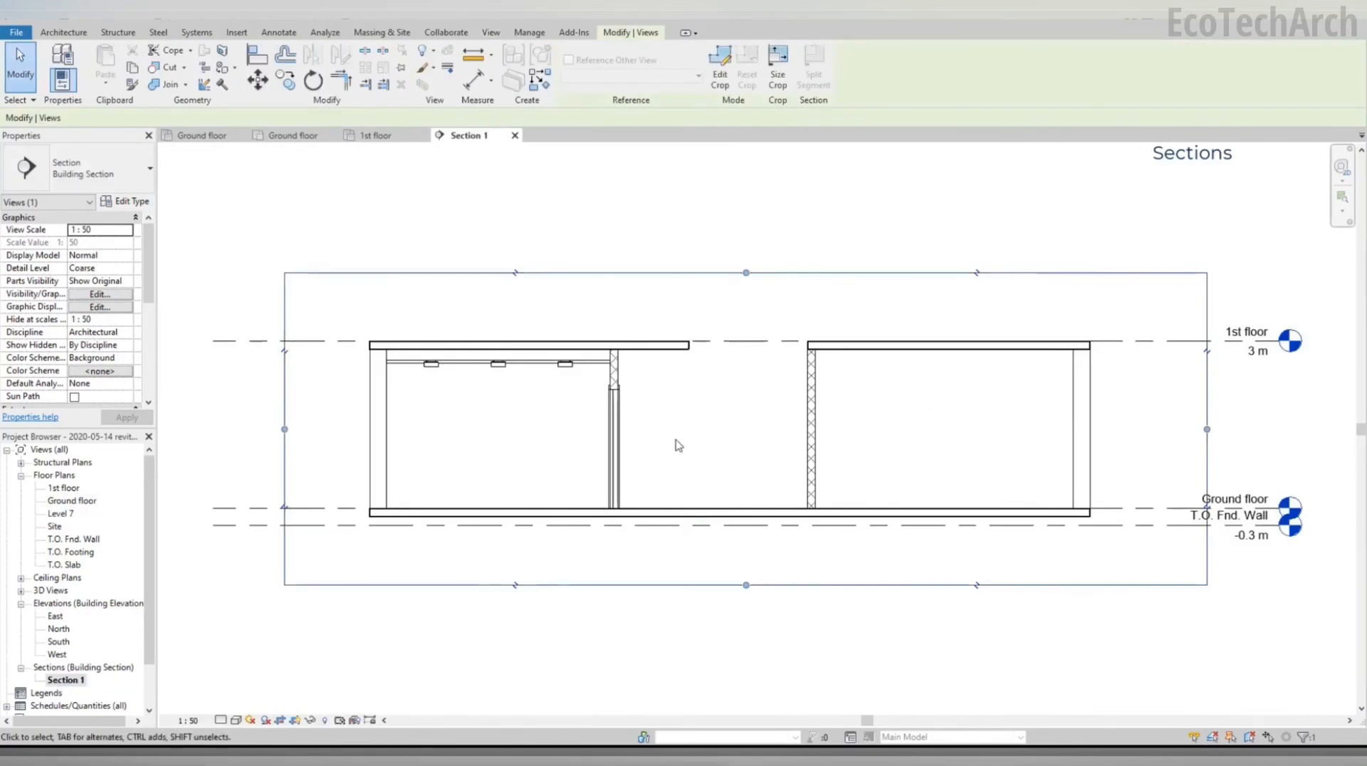